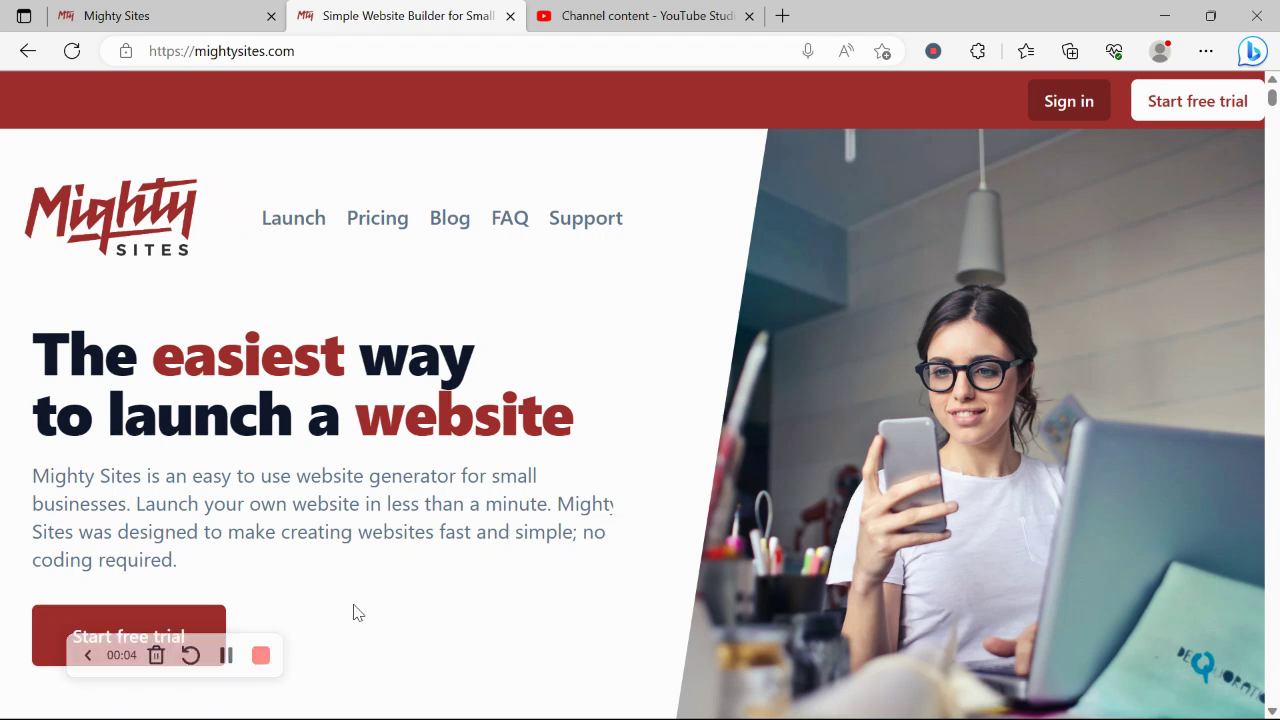
# - Scroll down the mightysites.com homepage and select the 'Instant templates for hundreds of markets' heading
pyautogui.scroll(-1, 358, 612)
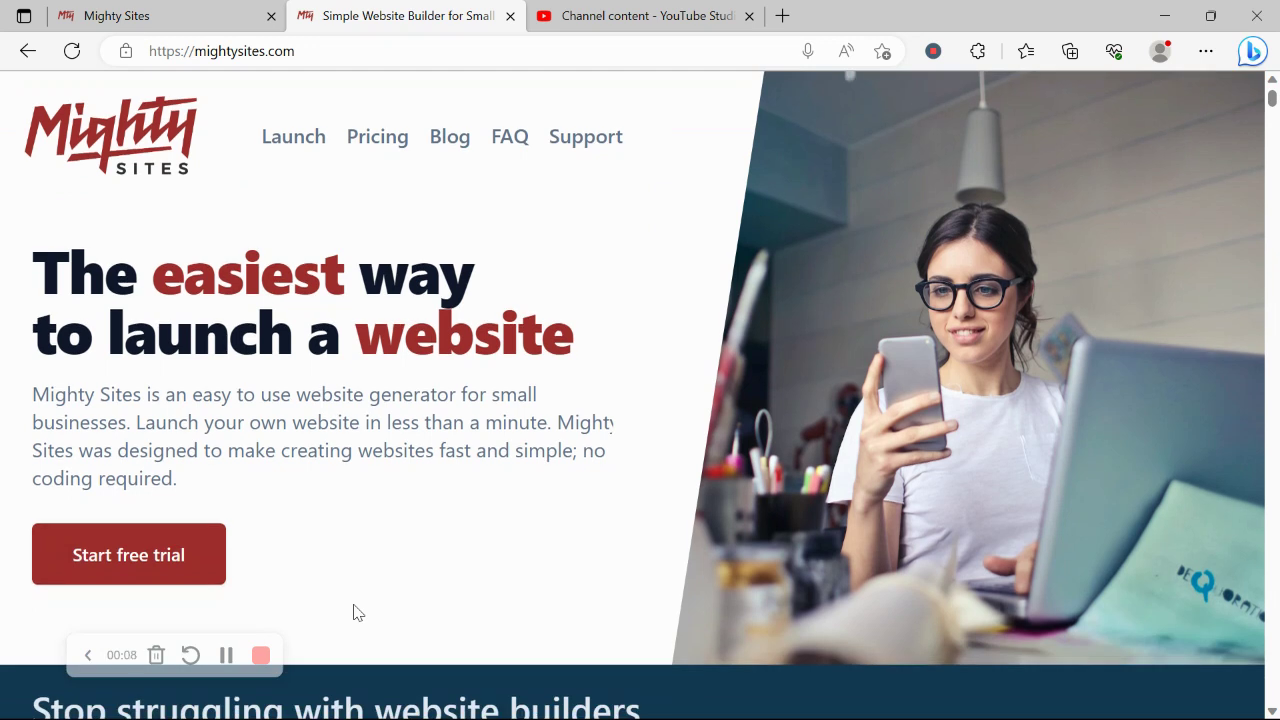
pyautogui.scroll(-4, 358, 612)
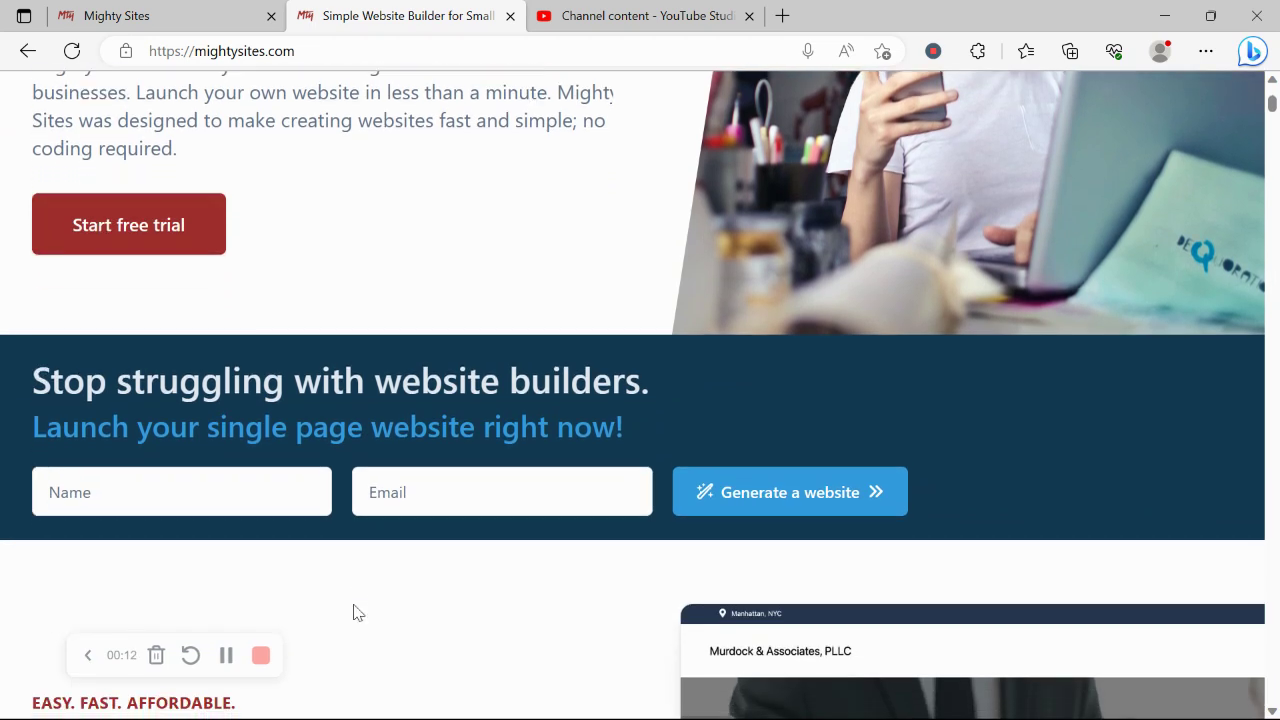
pyautogui.scroll(-2, 358, 612)
pyautogui.scroll(-2, 355, 604)
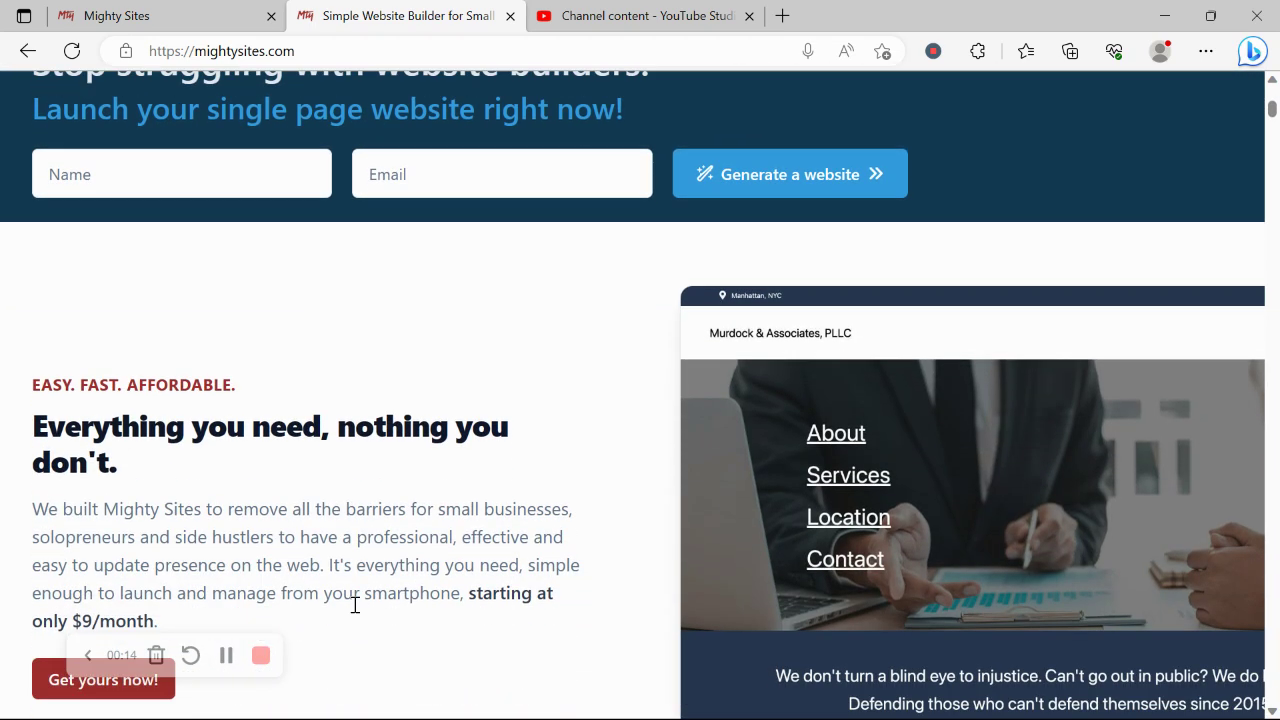
pyautogui.scroll(-1, 356, 608)
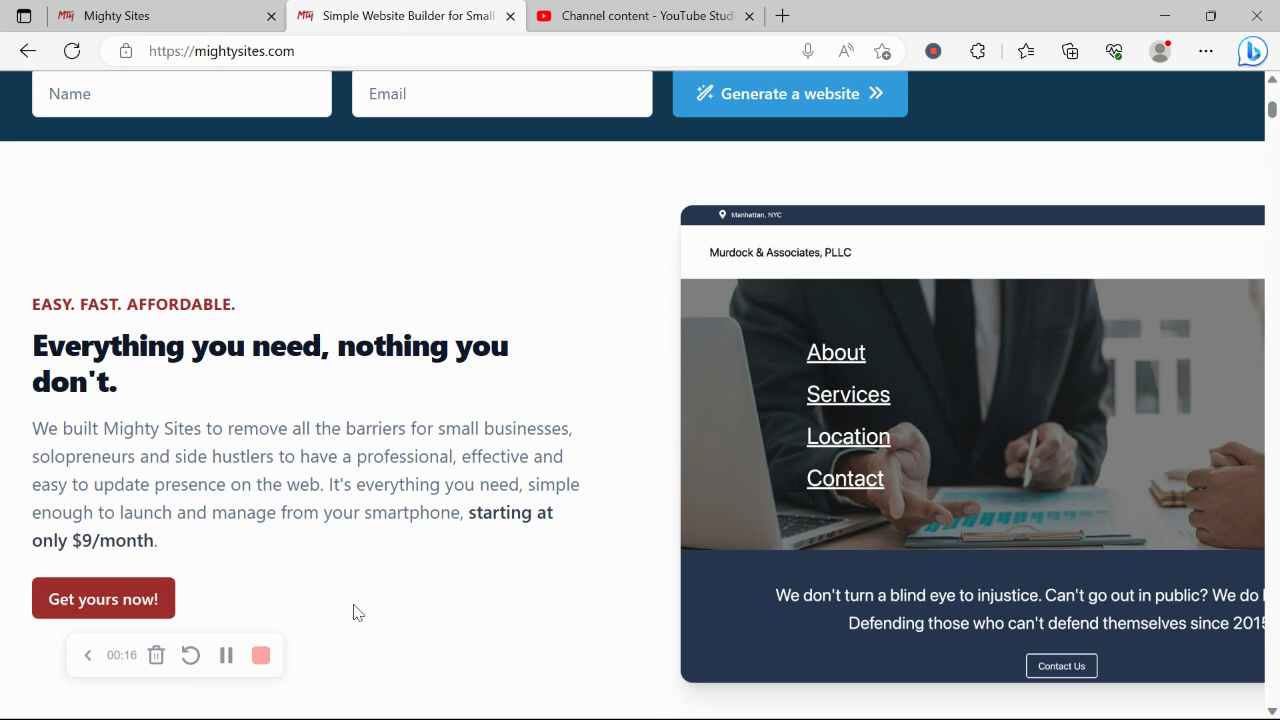
pyautogui.scroll(-1, 358, 612)
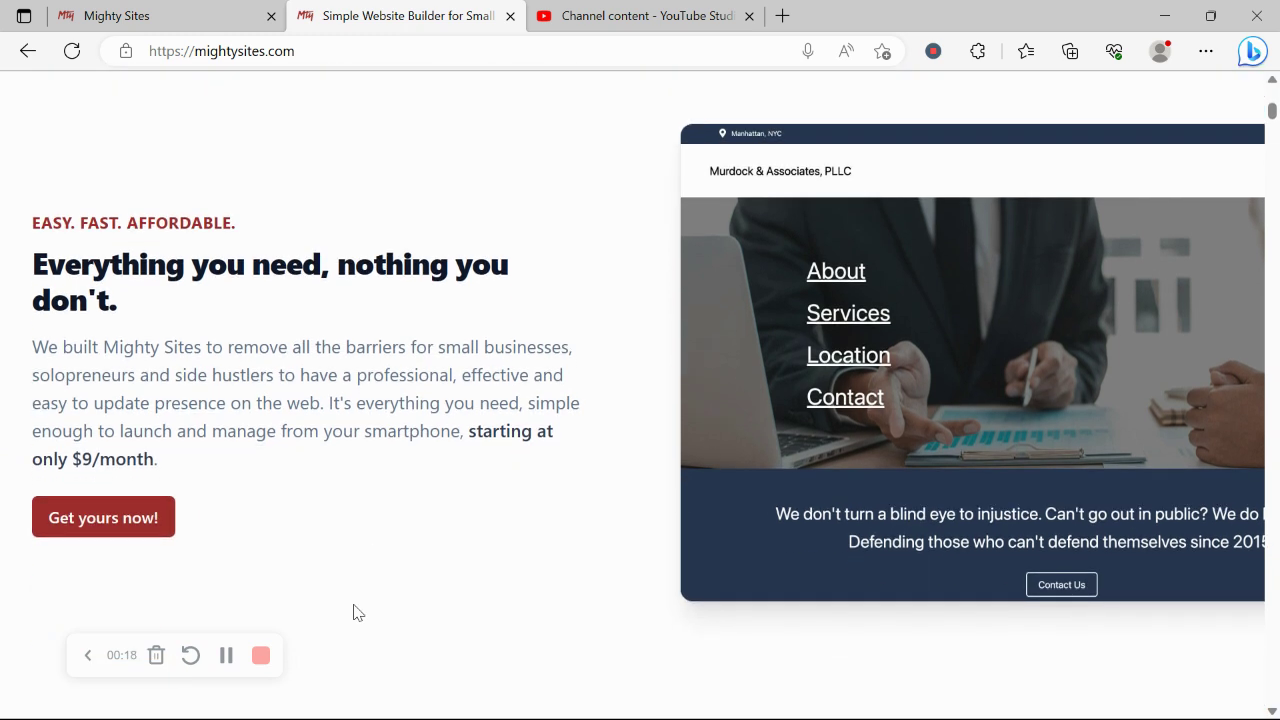
pyautogui.scroll(-1, 353, 612)
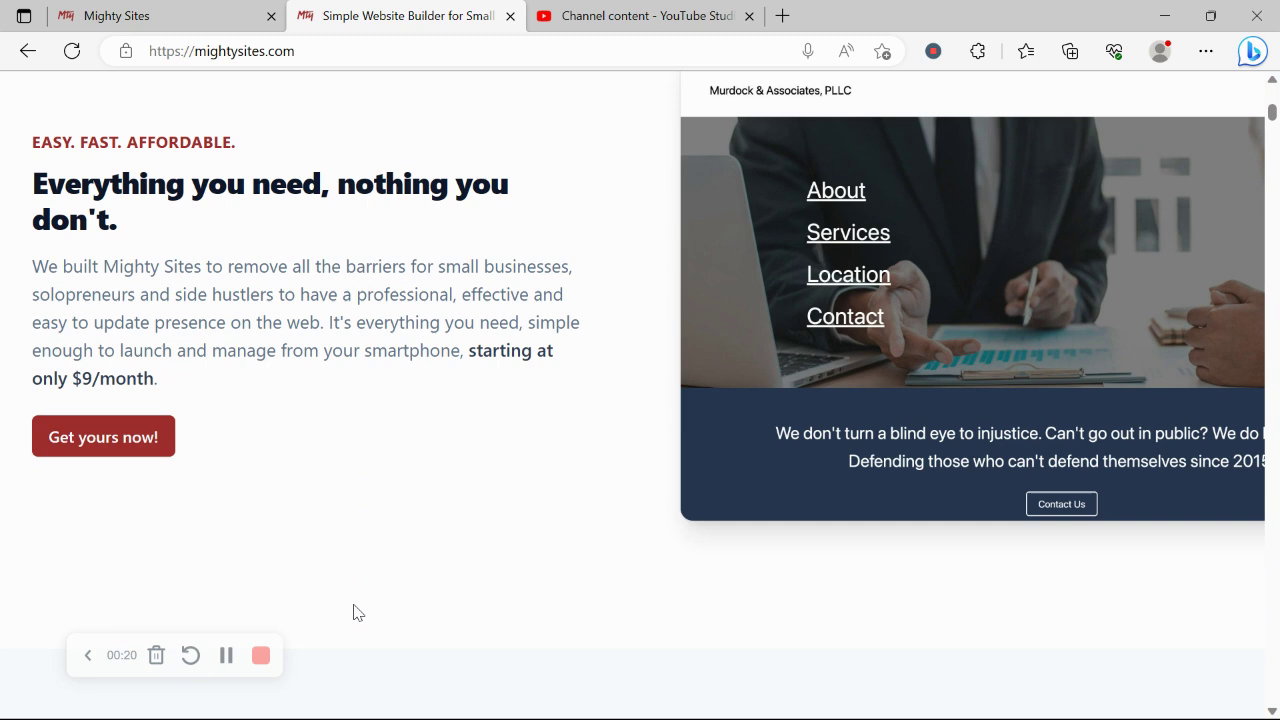
pyautogui.scroll(-1, 355, 612)
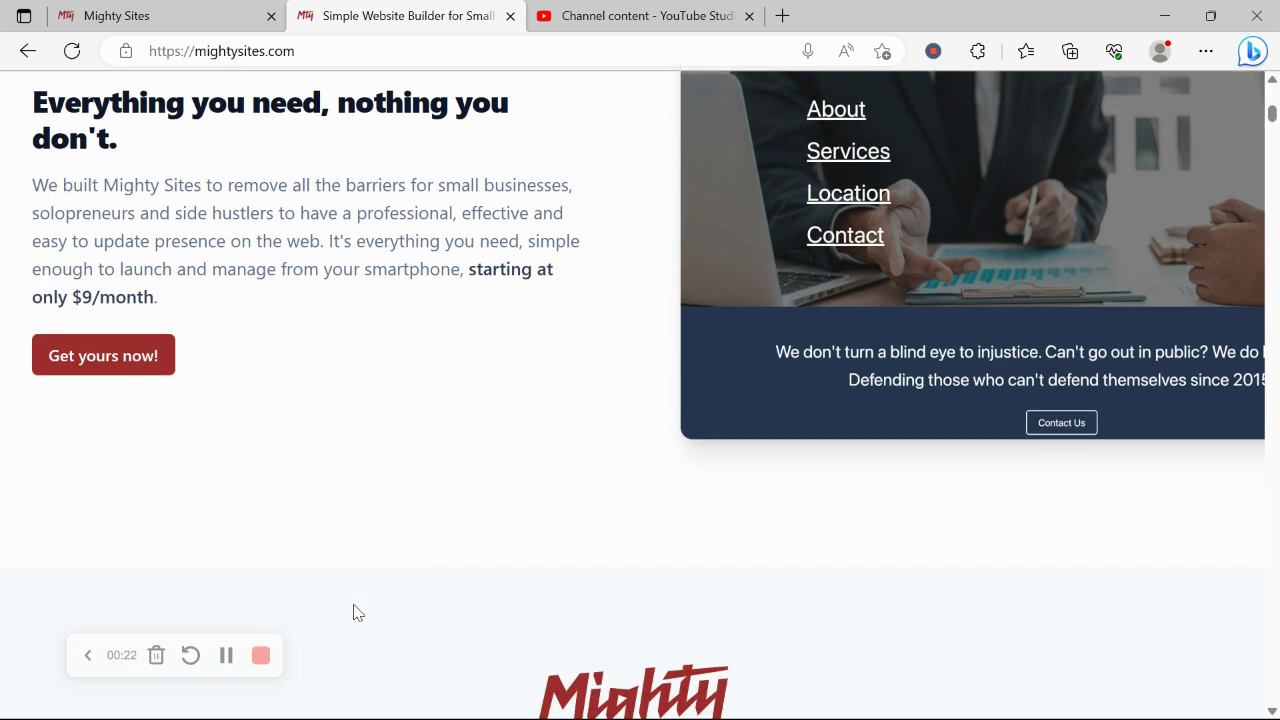
pyautogui.scroll(-1, 353, 612)
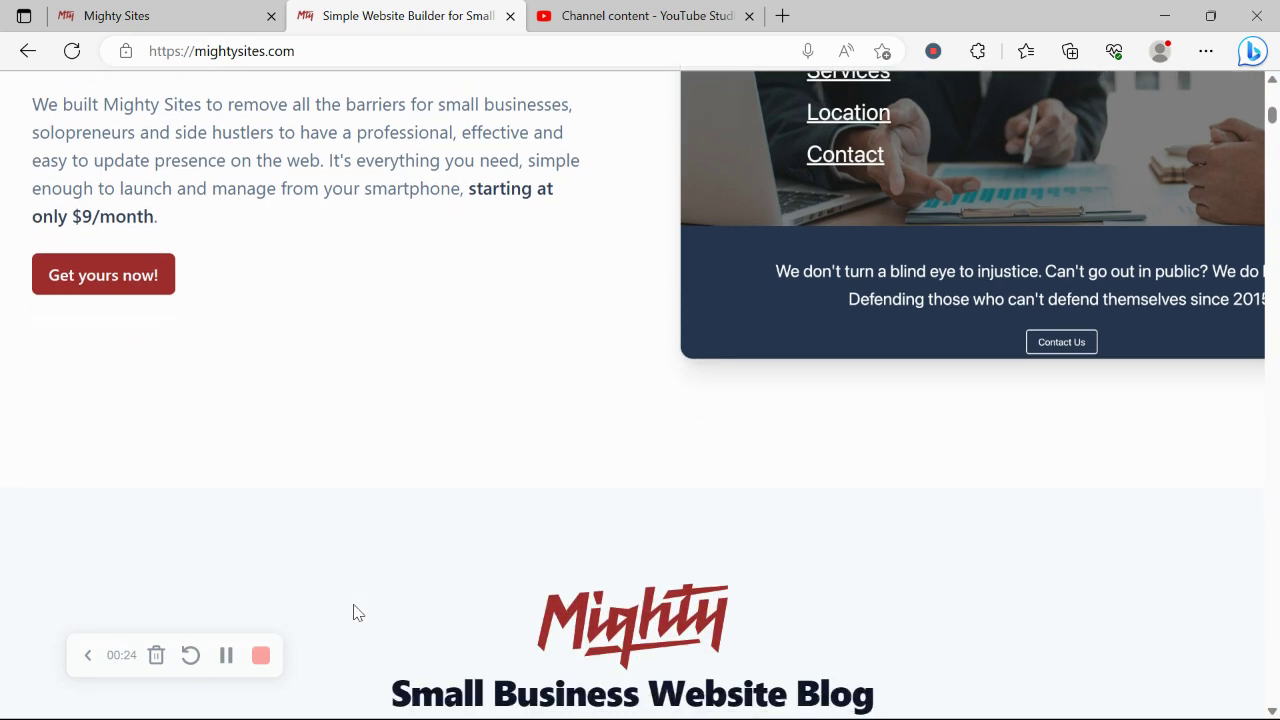
pyautogui.scroll(-1, 353, 612)
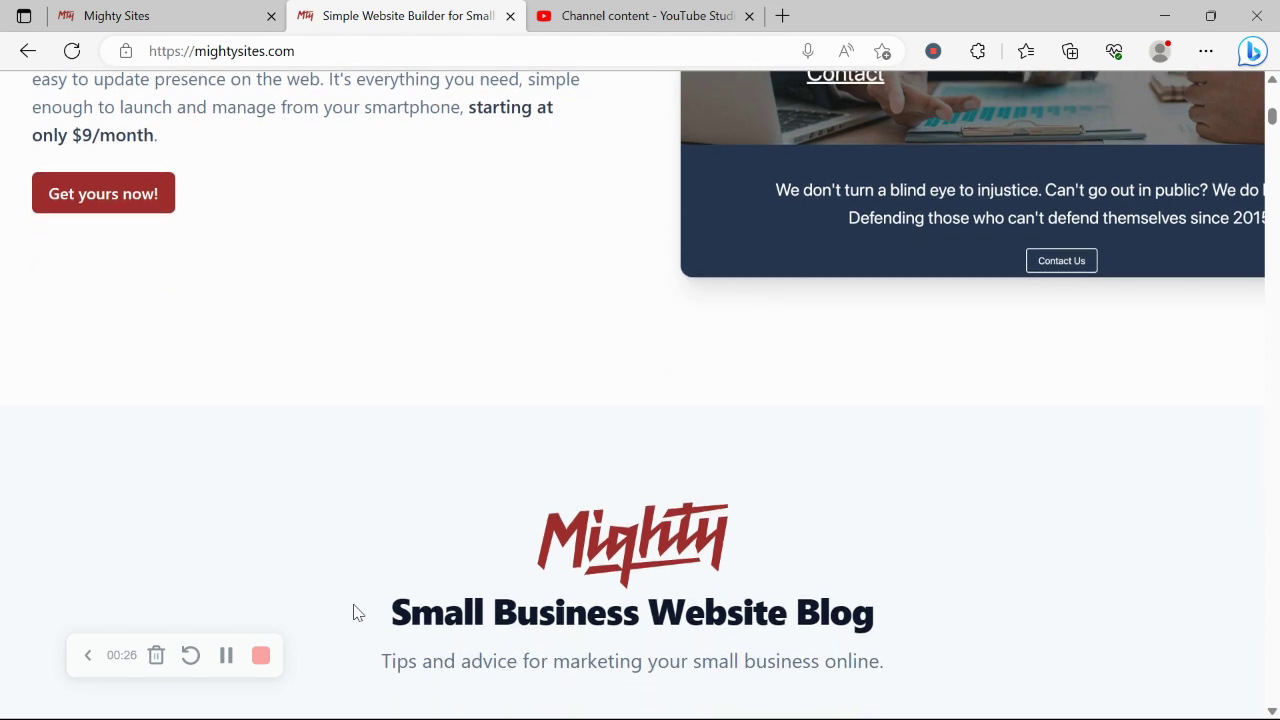
pyautogui.scroll(-1, 353, 612)
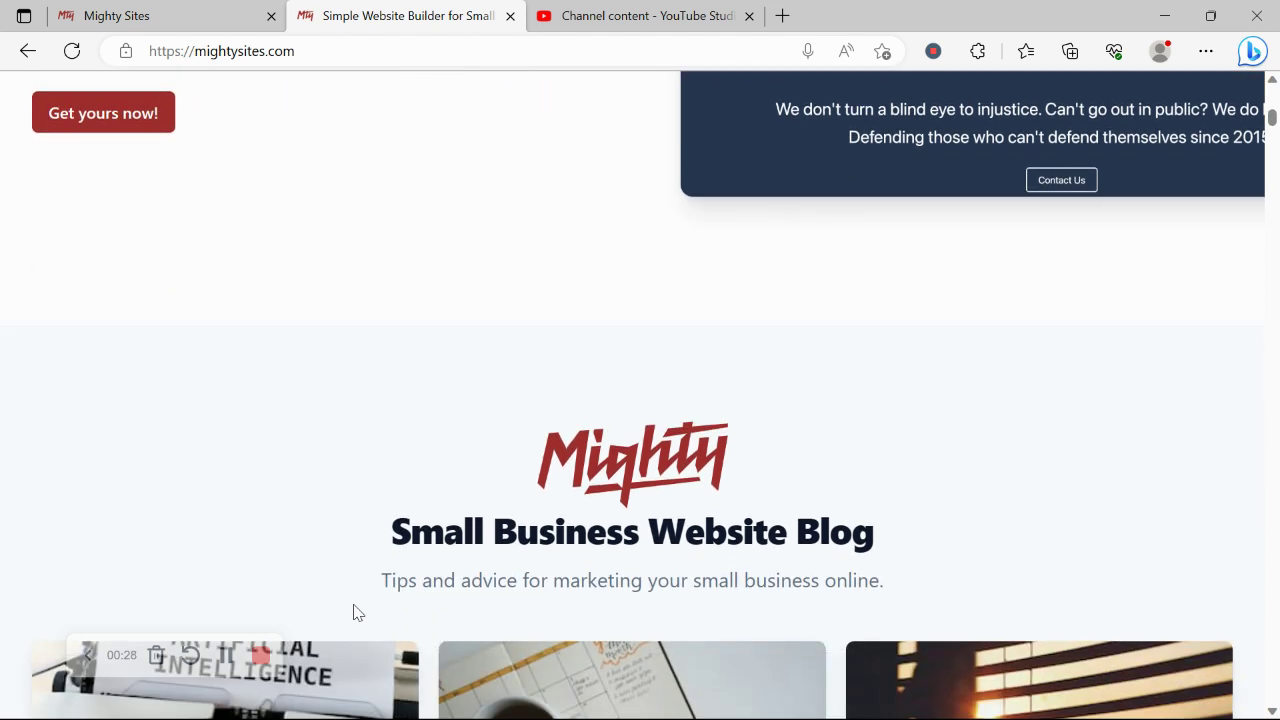
pyautogui.scroll(-2, 353, 612)
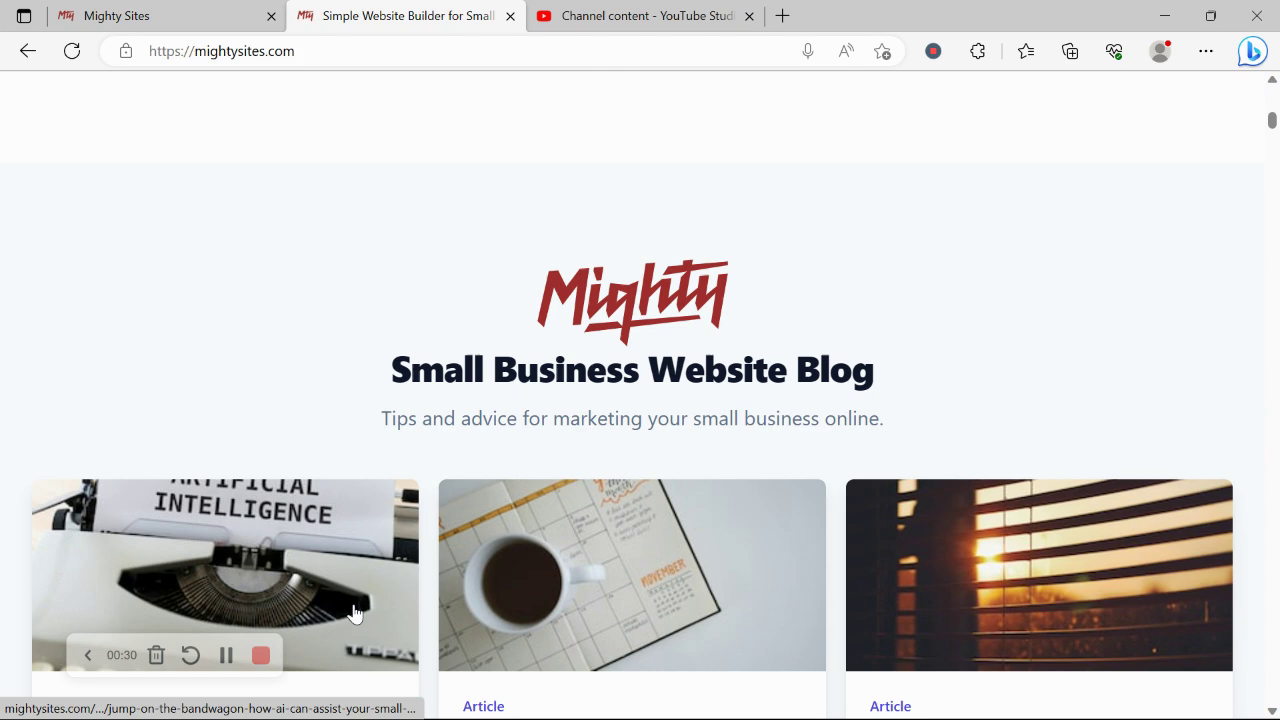
pyautogui.scroll(-6, 353, 612)
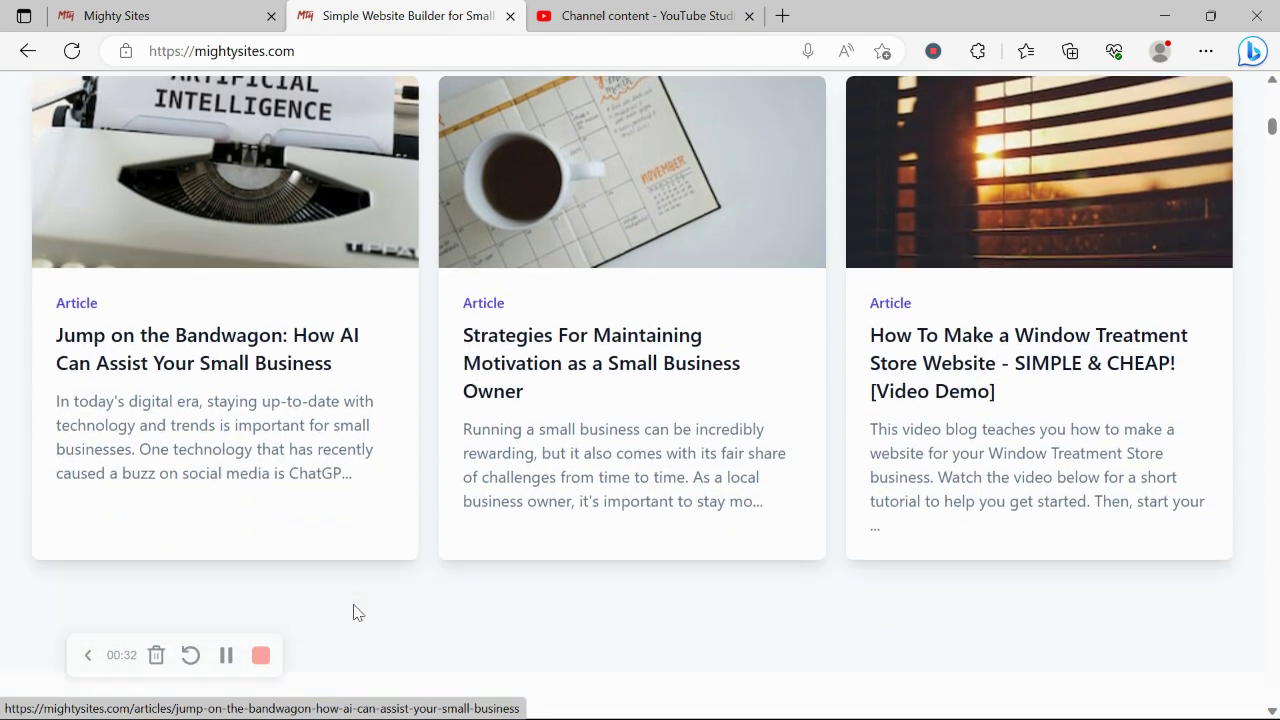
pyautogui.scroll(-5, 353, 612)
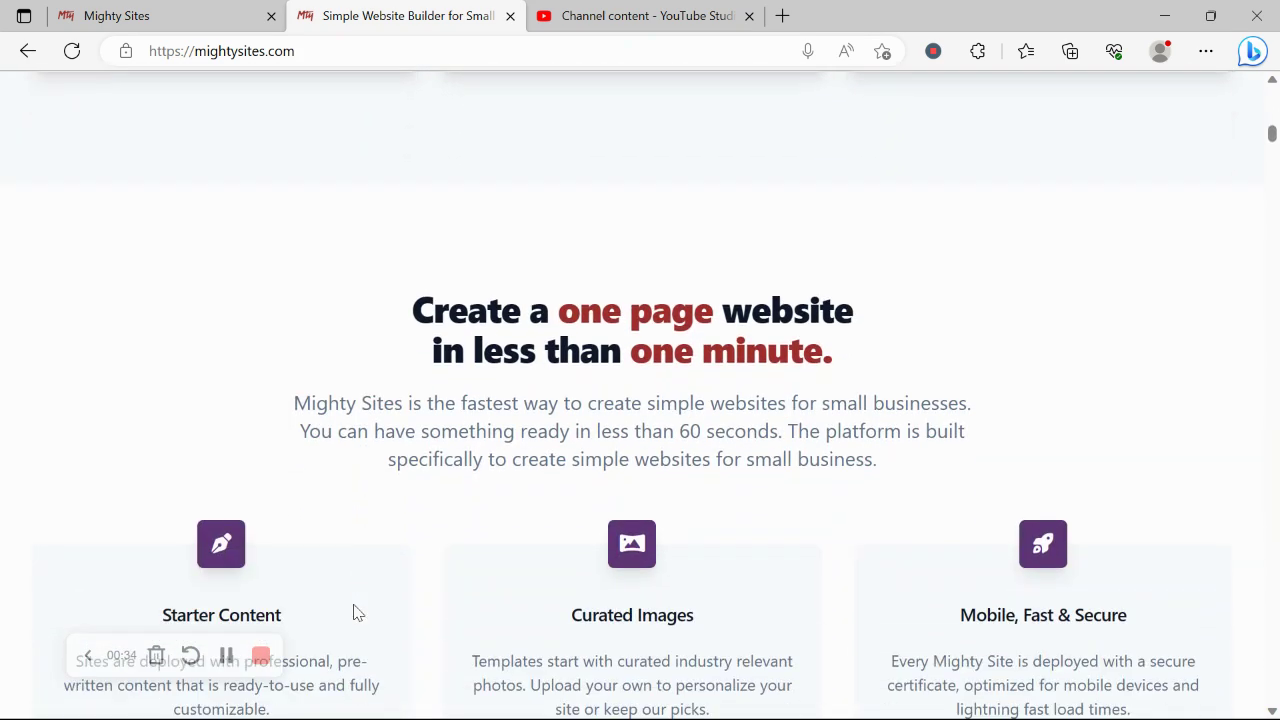
pyautogui.scroll(-6, 353, 612)
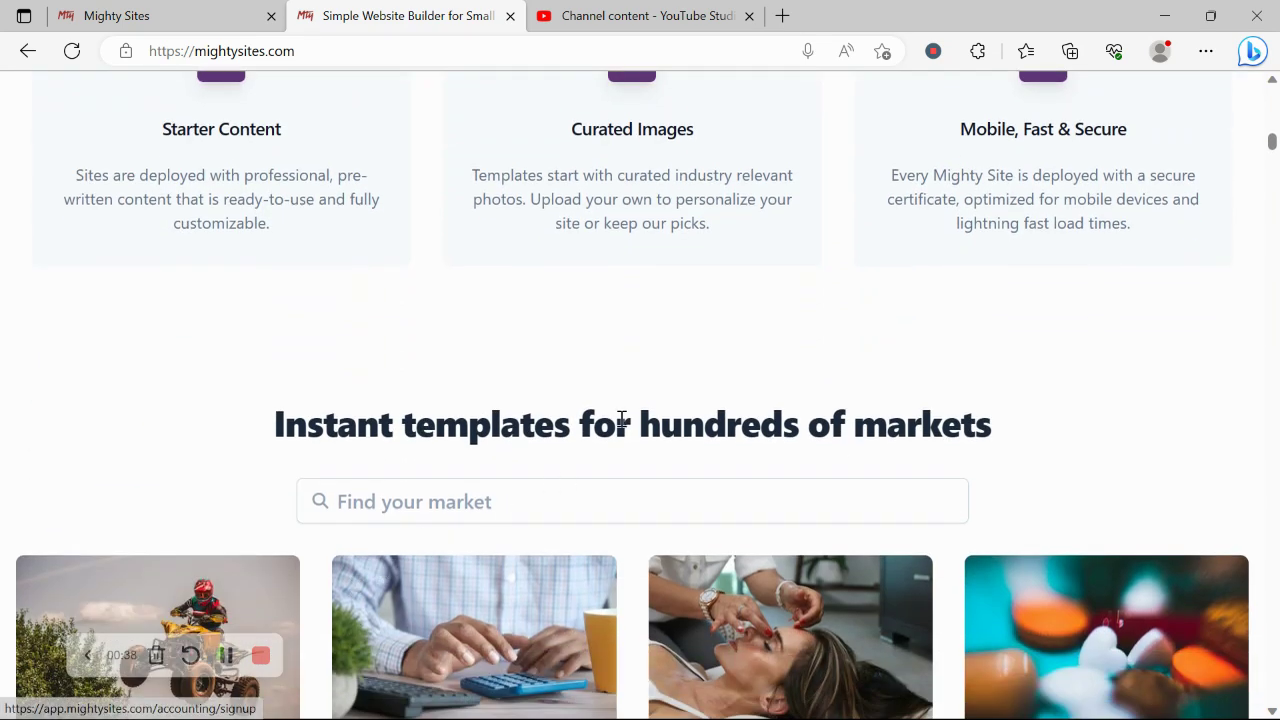
pyautogui.tripleClick(620, 422)
# - On the site-creation page, browse the market tiles and start a template search for sushi
pyautogui.click(165, 10)
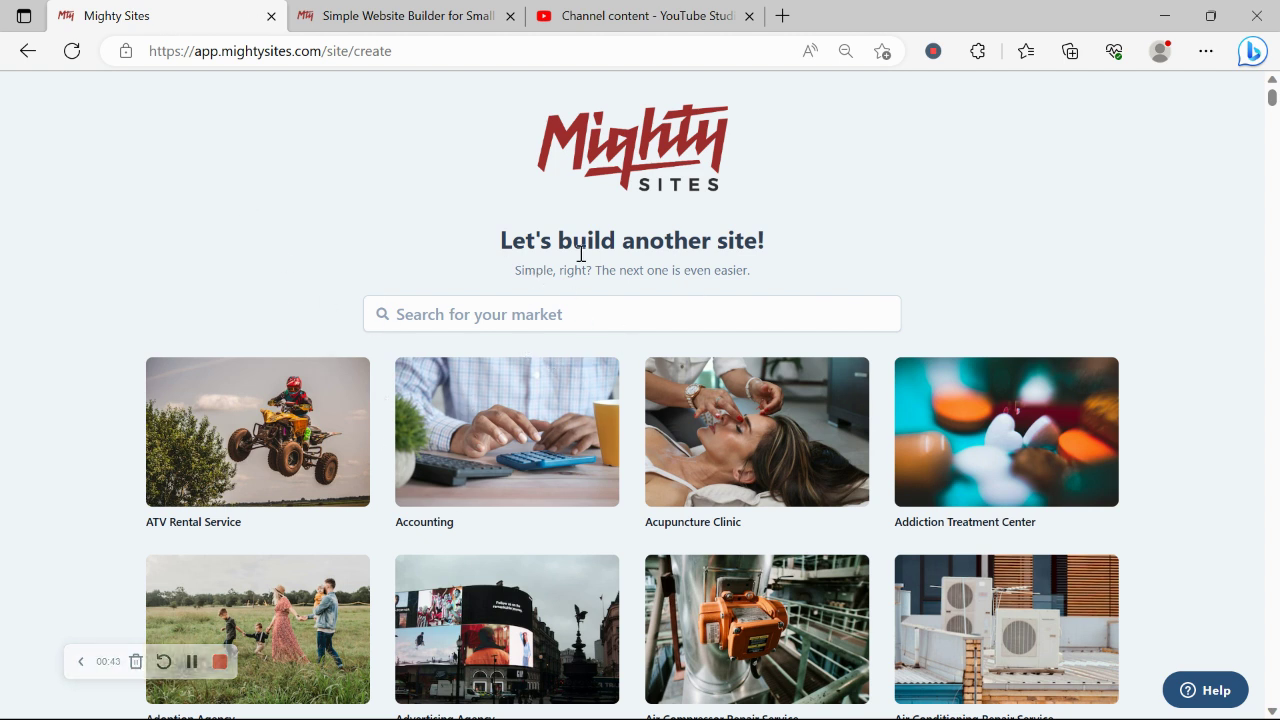
pyautogui.scroll(-4, 366, 229)
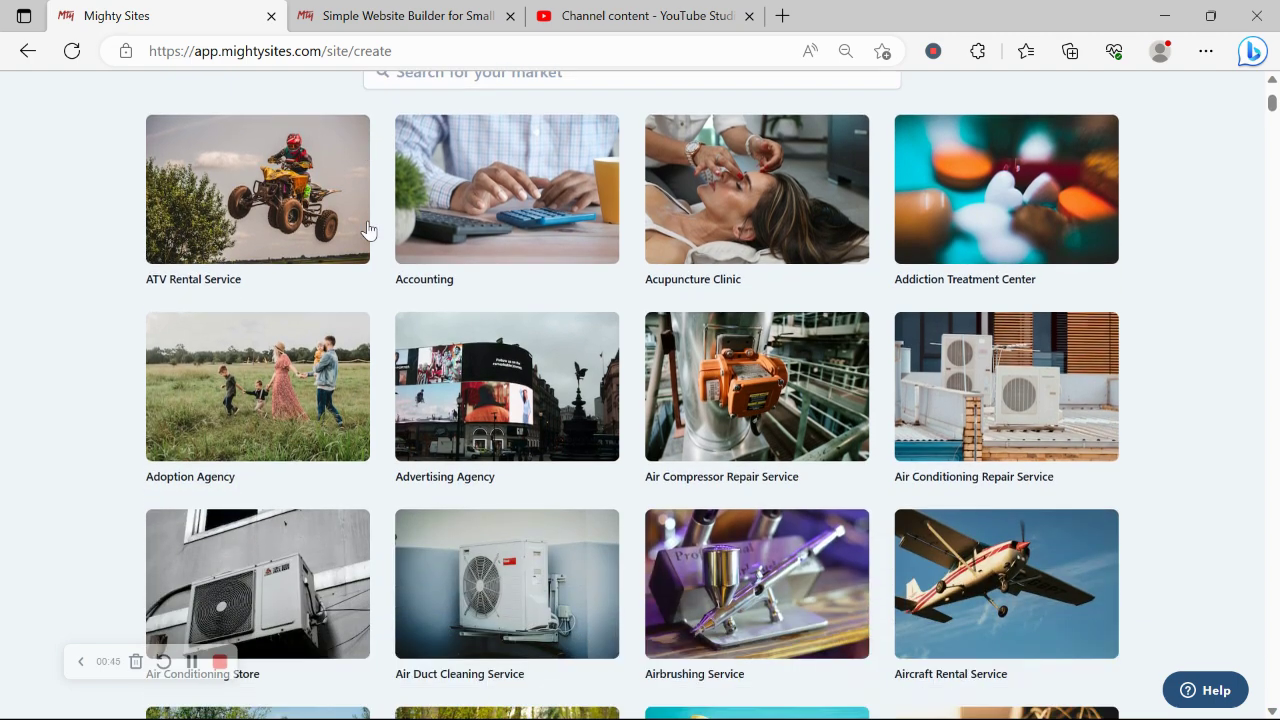
pyautogui.scroll(-4, 368, 229)
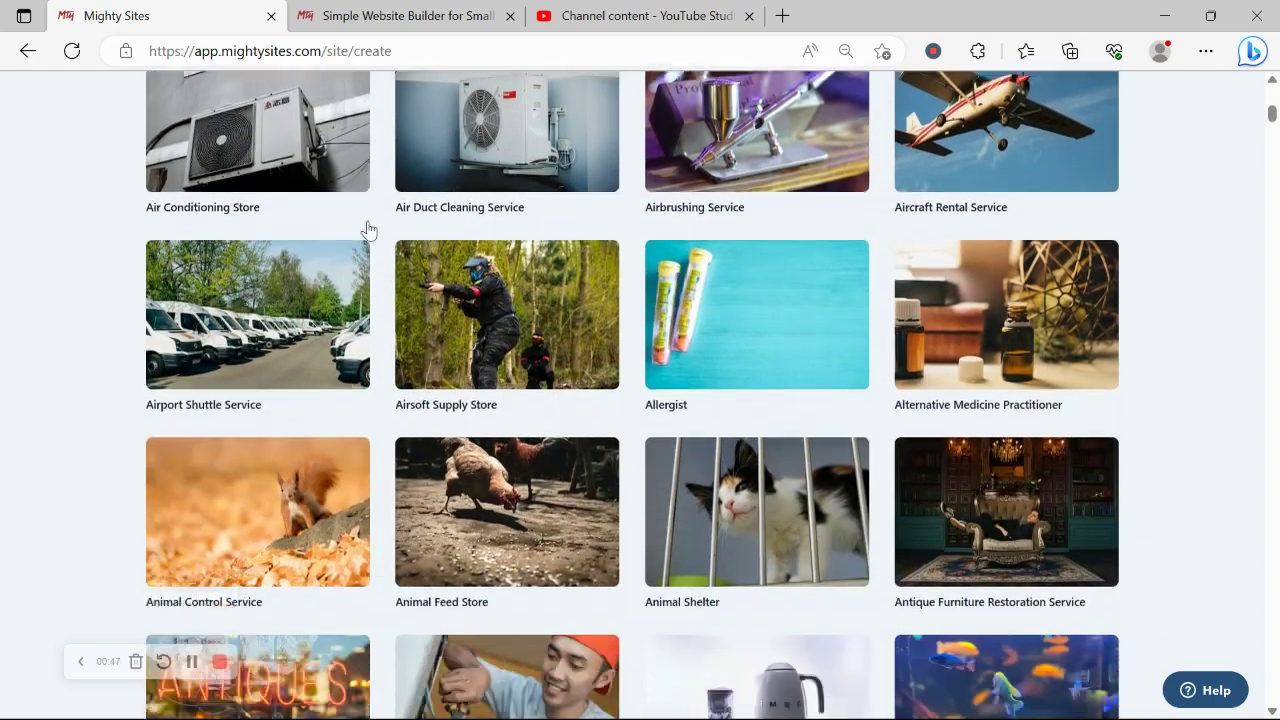
pyautogui.scroll(8, 368, 229)
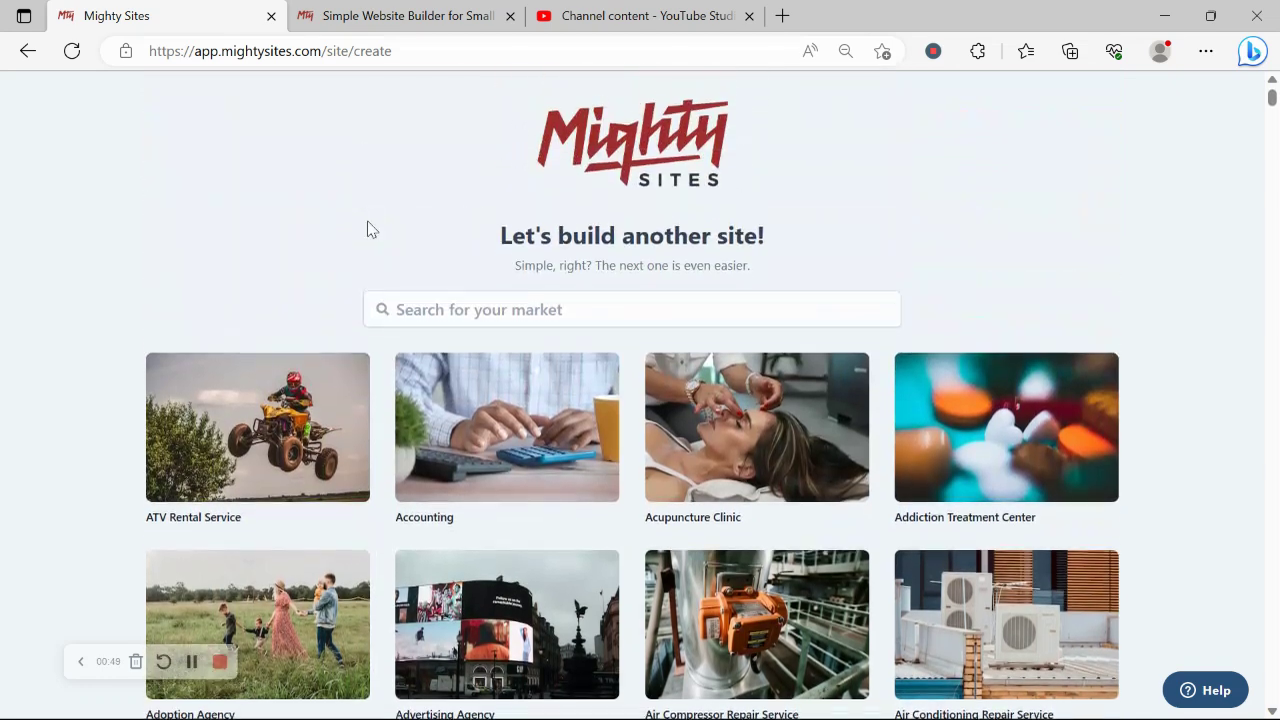
pyautogui.click(485, 318)
pyautogui.write('sy')
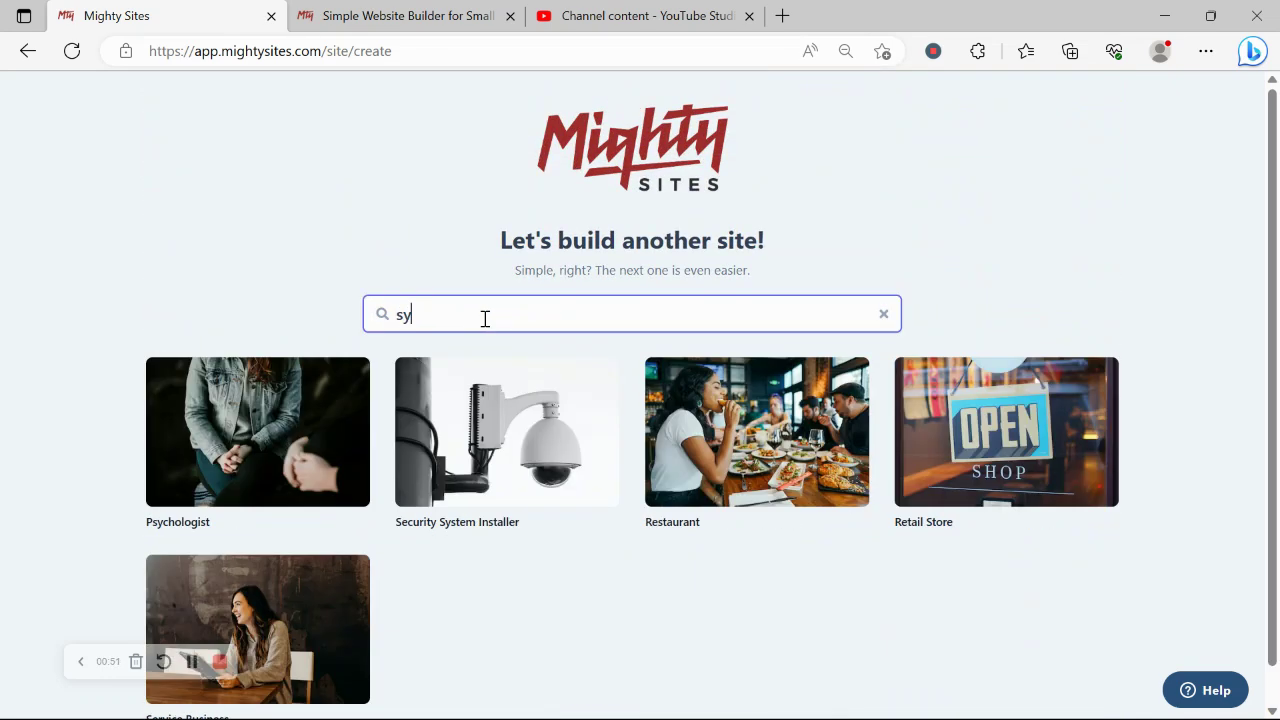
pyautogui.press('BackSpace')
# - Pick the Sushi Restaurant template and enter 'Rochelle's Sushi' as the company name
pyautogui.write('ushi')
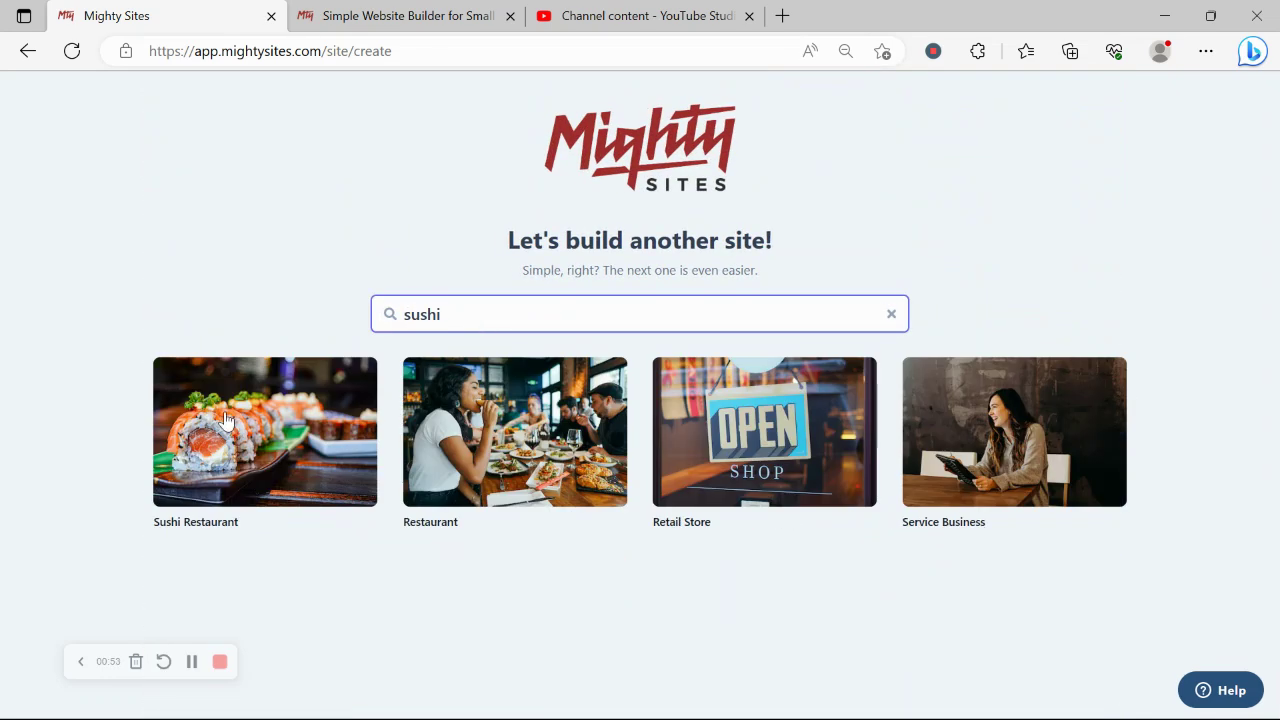
pyautogui.click(245, 470)
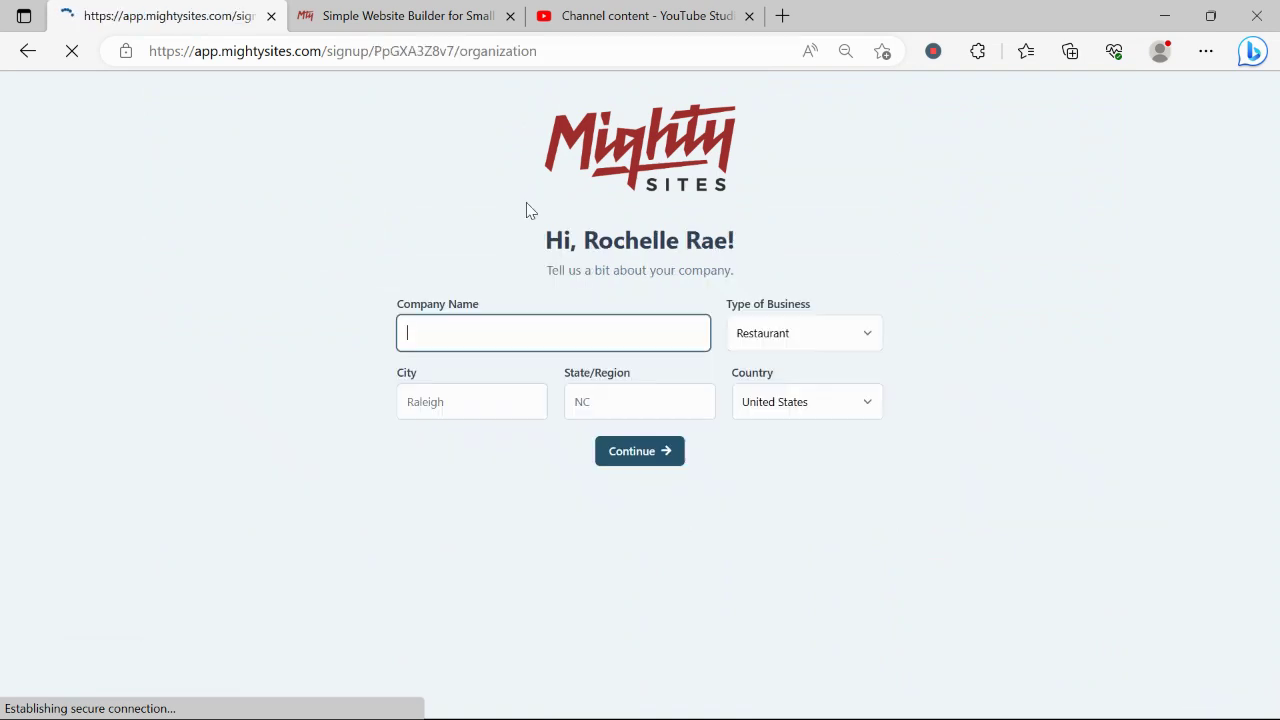
pyautogui.press('capslock')
pyautogui.write('R')
pyautogui.press('capslock')
pyautogui.write('oc')
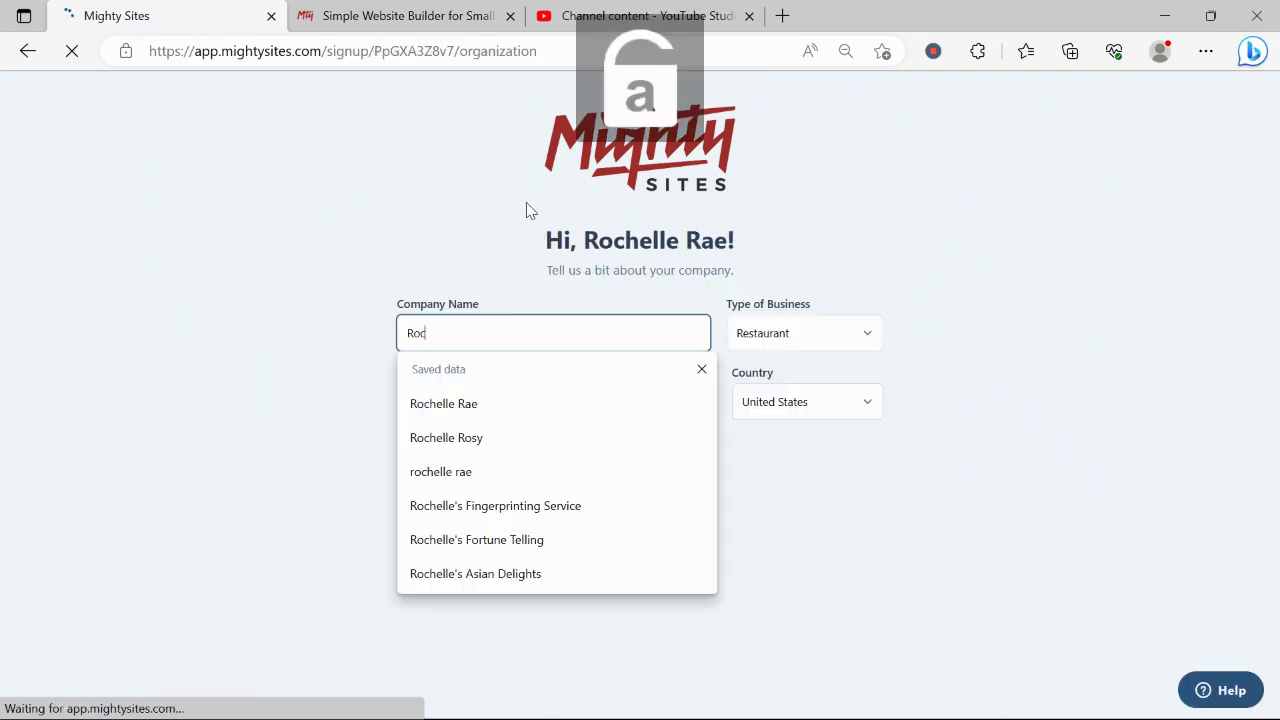
pyautogui.write("helle's")
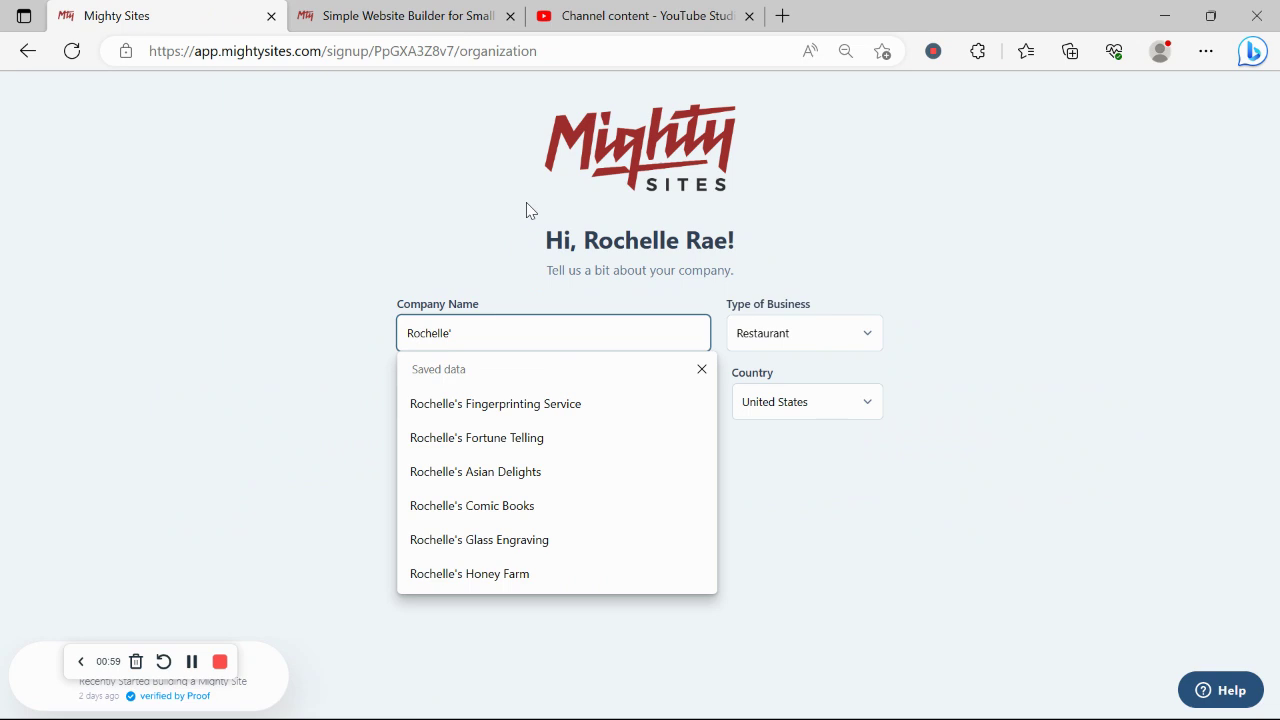
pyautogui.press('capslock')
pyautogui.write('S')
pyautogui.press('capslock')
pyautogui.write('ushi')
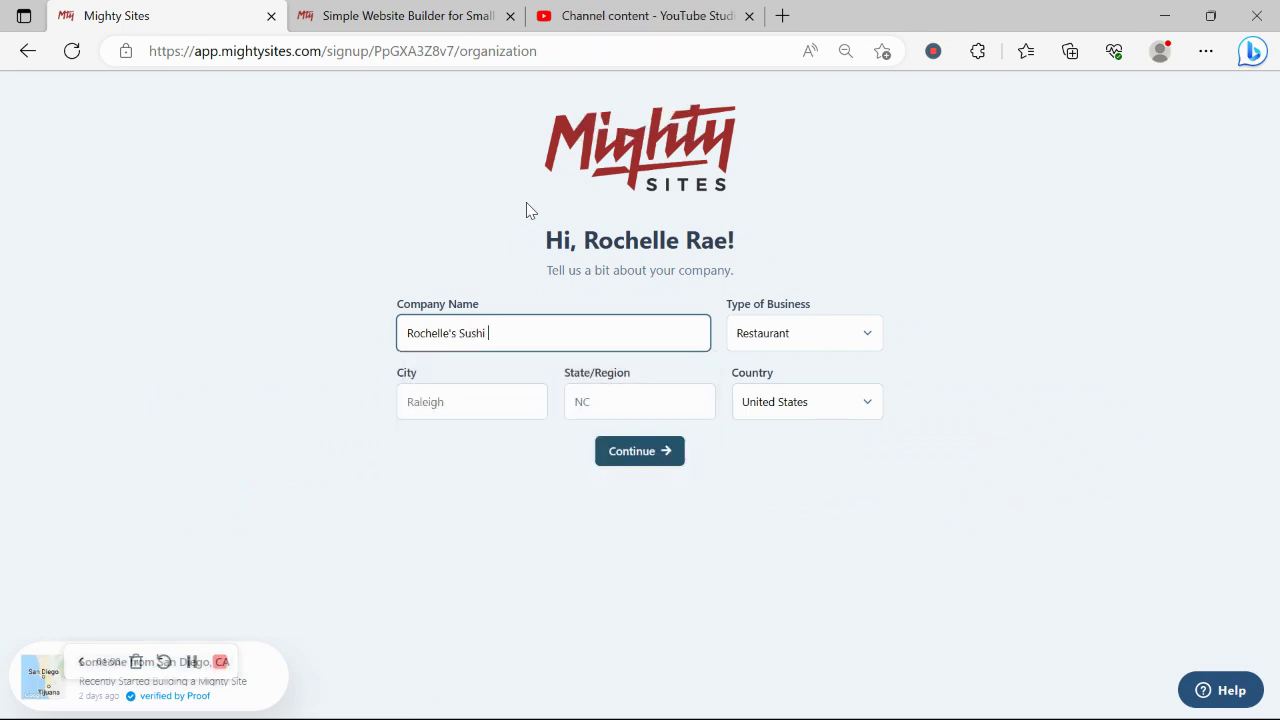
# - Set the company's city to Denver
pyautogui.click(414, 402)
pyautogui.press('capslock')
pyautogui.write('D')
pyautogui.press('capslock')
pyautogui.write('enver')
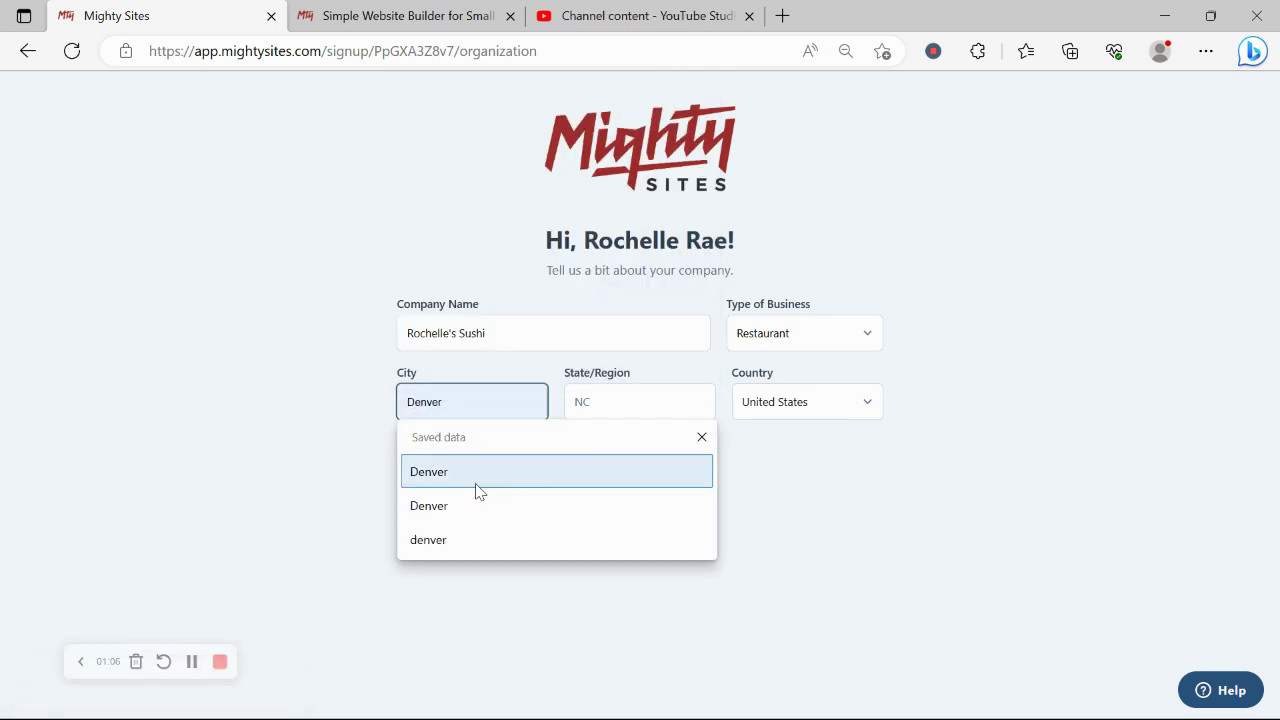
pyautogui.click(472, 478)
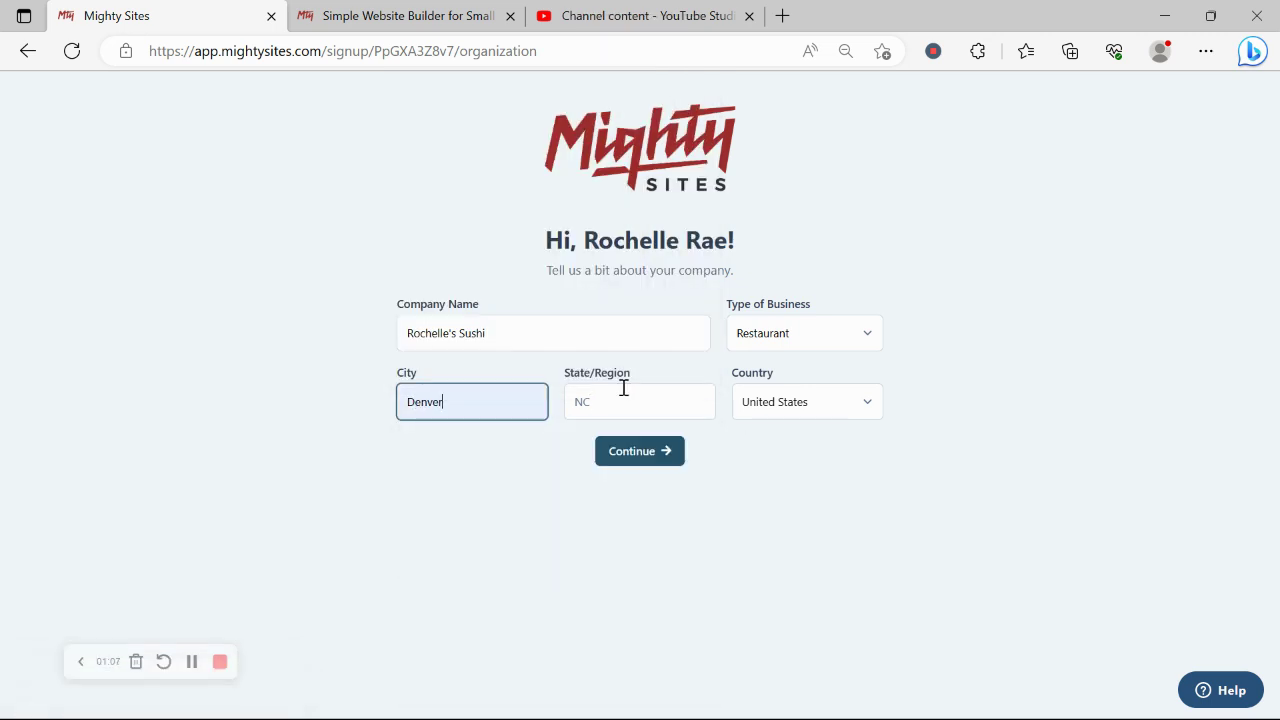
# - Enter Colorado as the state, keep Restaurant as the business type, and submit
pyautogui.click(623, 388)
pyautogui.press('capslock')
pyautogui.write('C')
pyautogui.press('capslock')
pyautogui.write('olo')
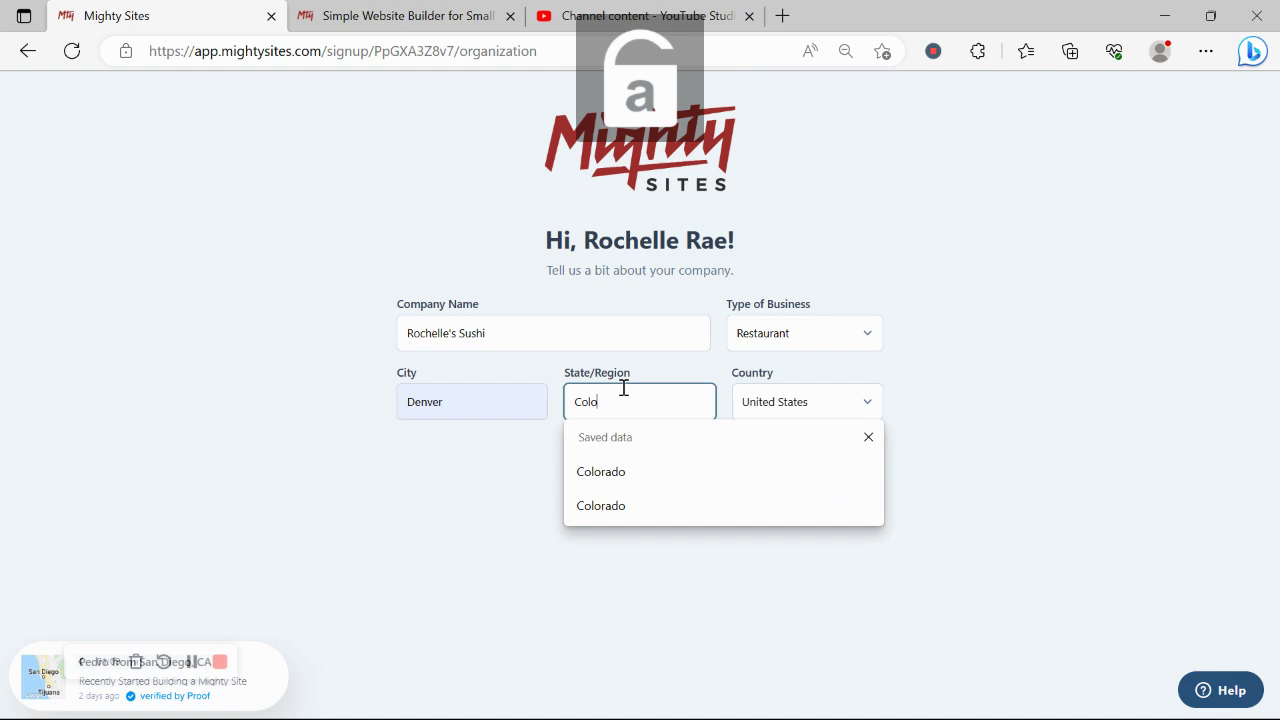
pyautogui.write('rado')
pyautogui.click(788, 343)
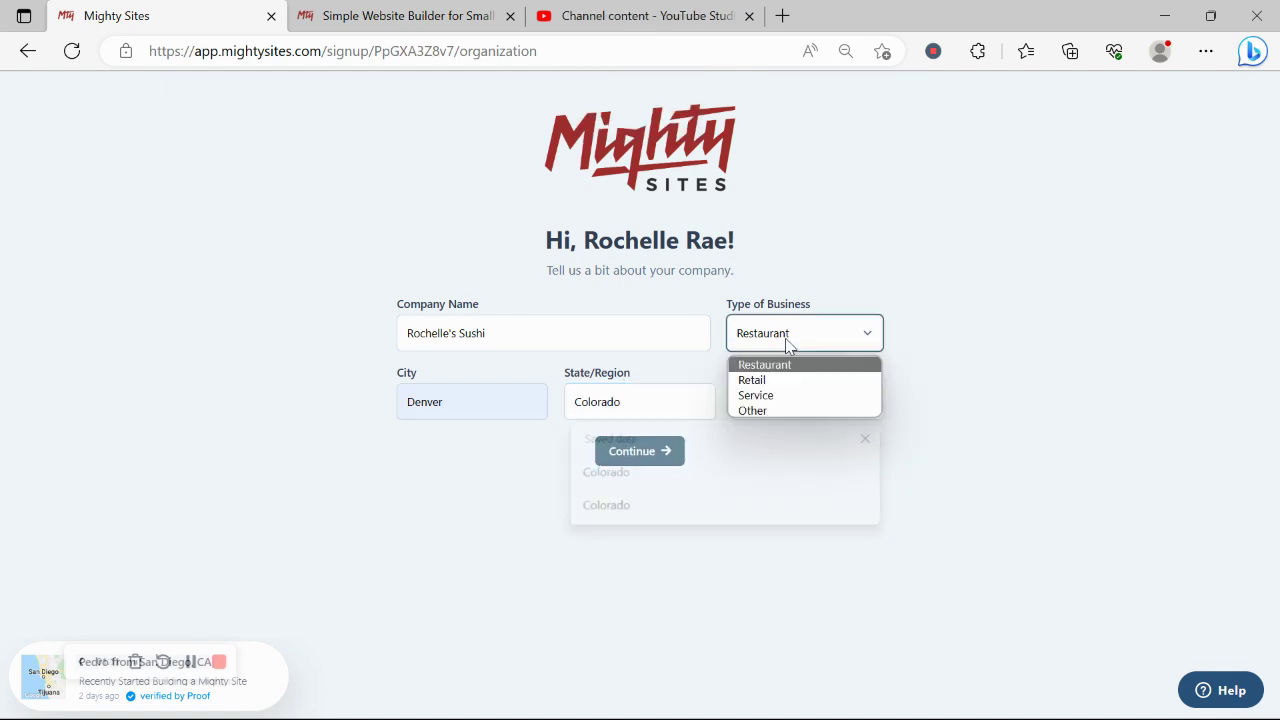
pyautogui.click(788, 343)
pyautogui.click(653, 457)
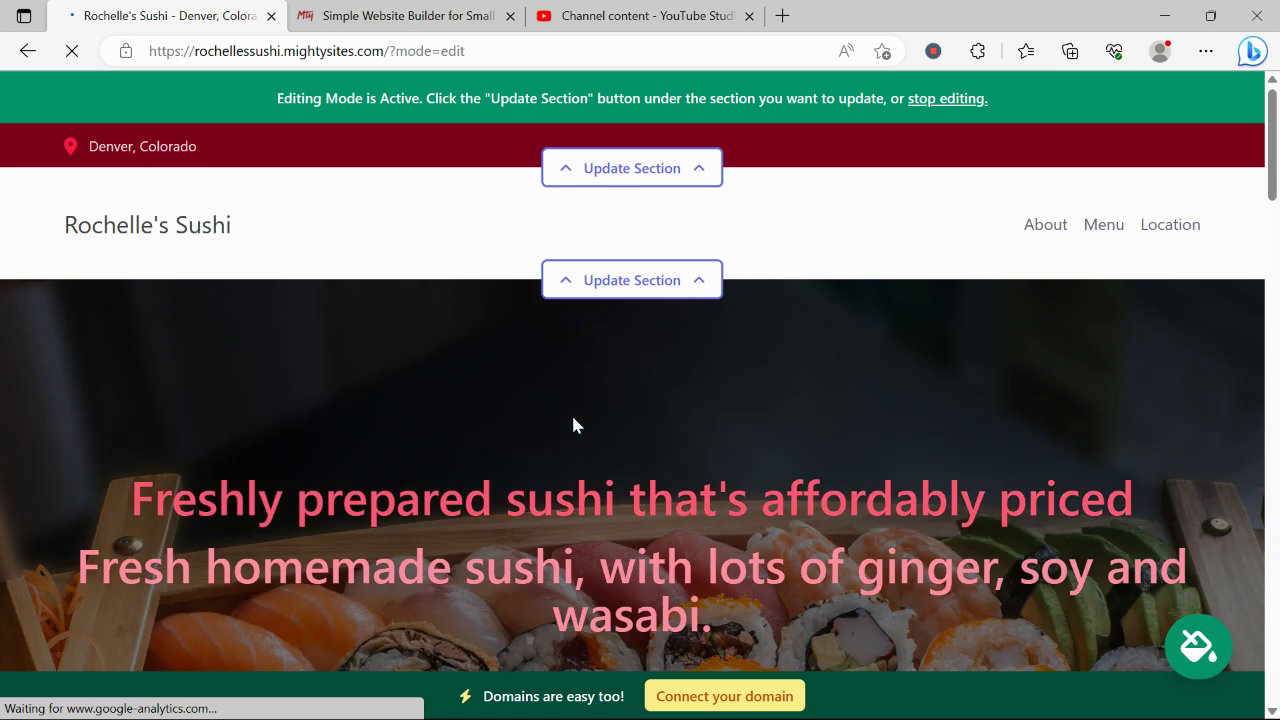
# - Review the generated Rochelle's Sushi draft down to the directions section, then return to the top
pyautogui.scroll(-2, 572, 425)
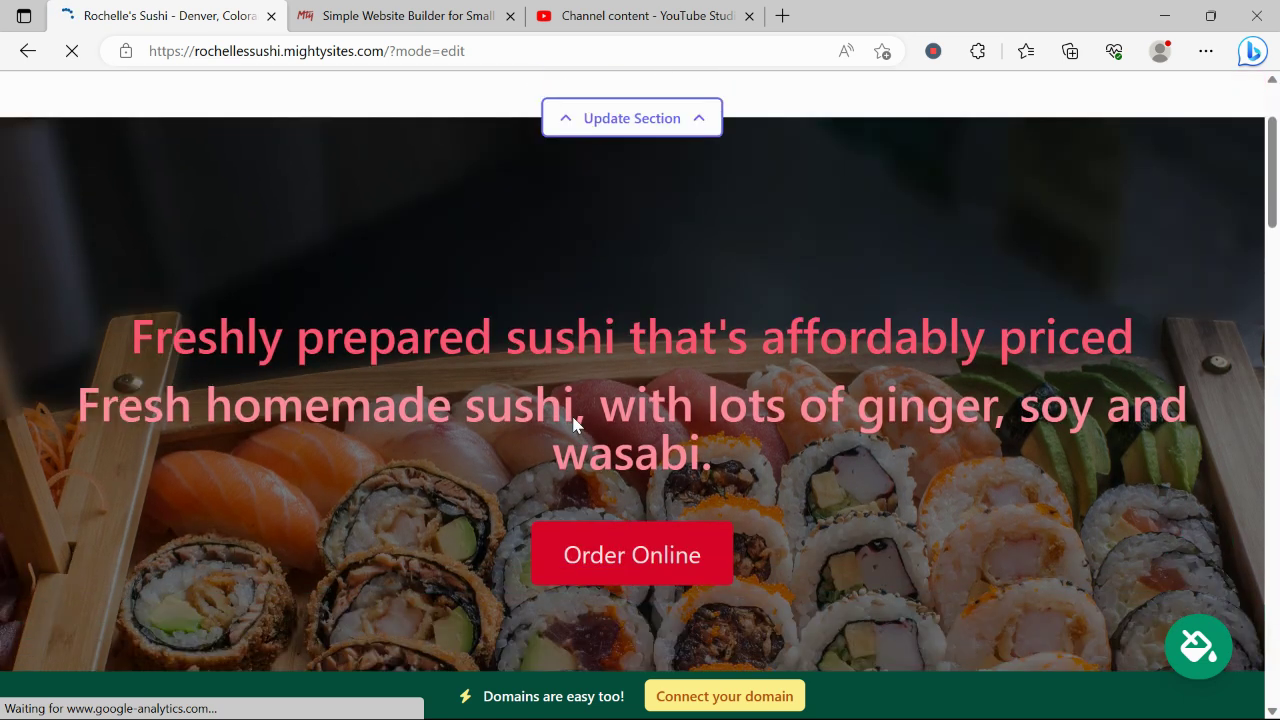
pyautogui.scroll(-4, 573, 425)
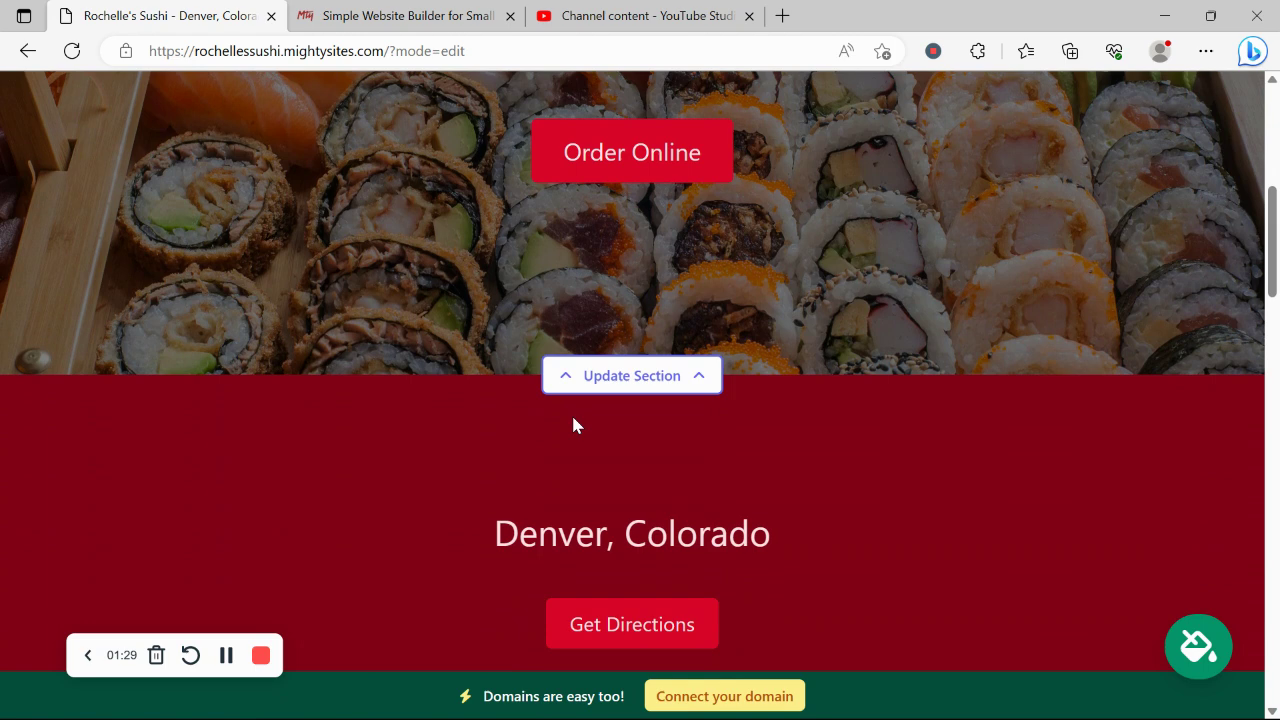
pyautogui.scroll(-8, 573, 425)
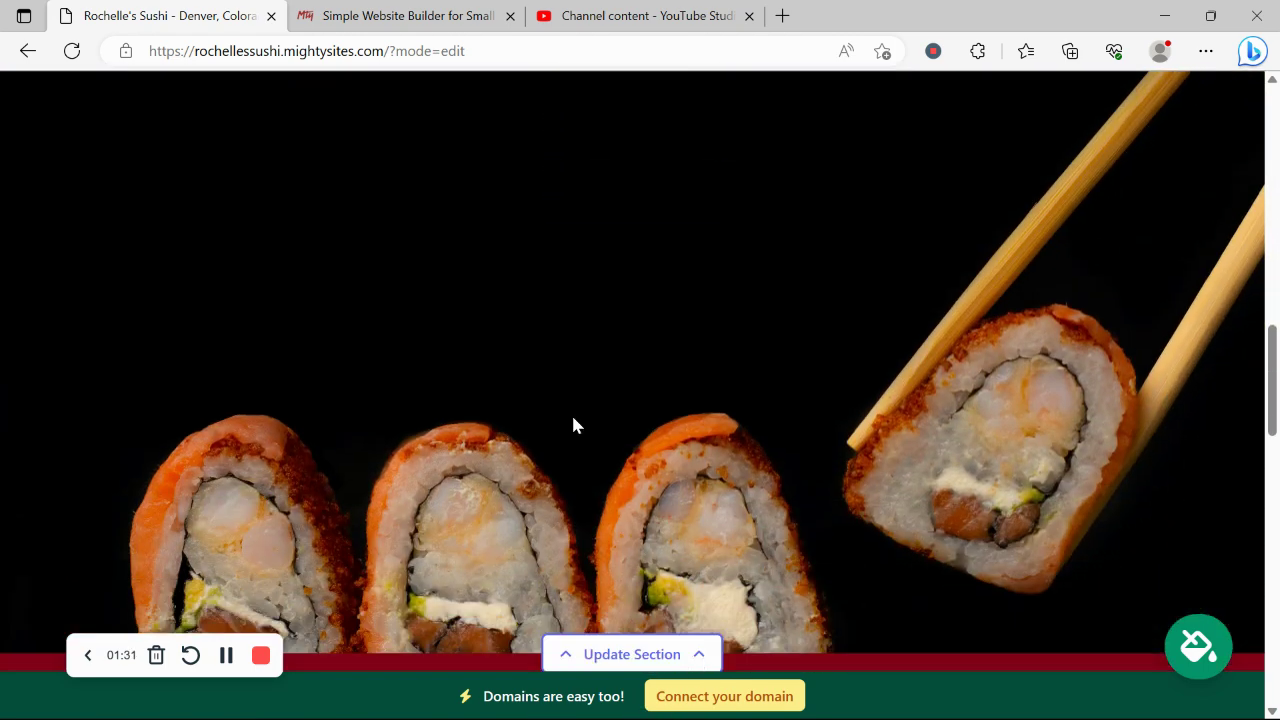
pyautogui.scroll(-4, 573, 425)
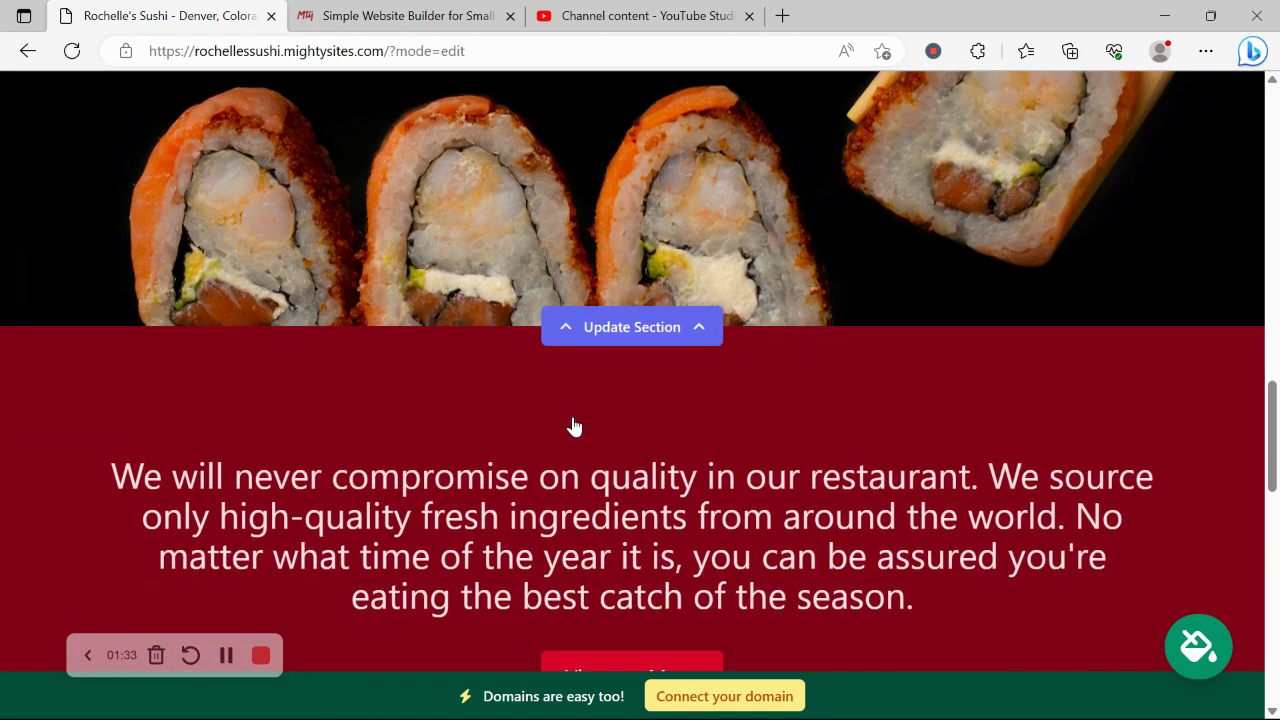
pyautogui.scroll(-1, 573, 425)
pyautogui.moveTo(52, 356); pyautogui.dragTo(1031, 531)
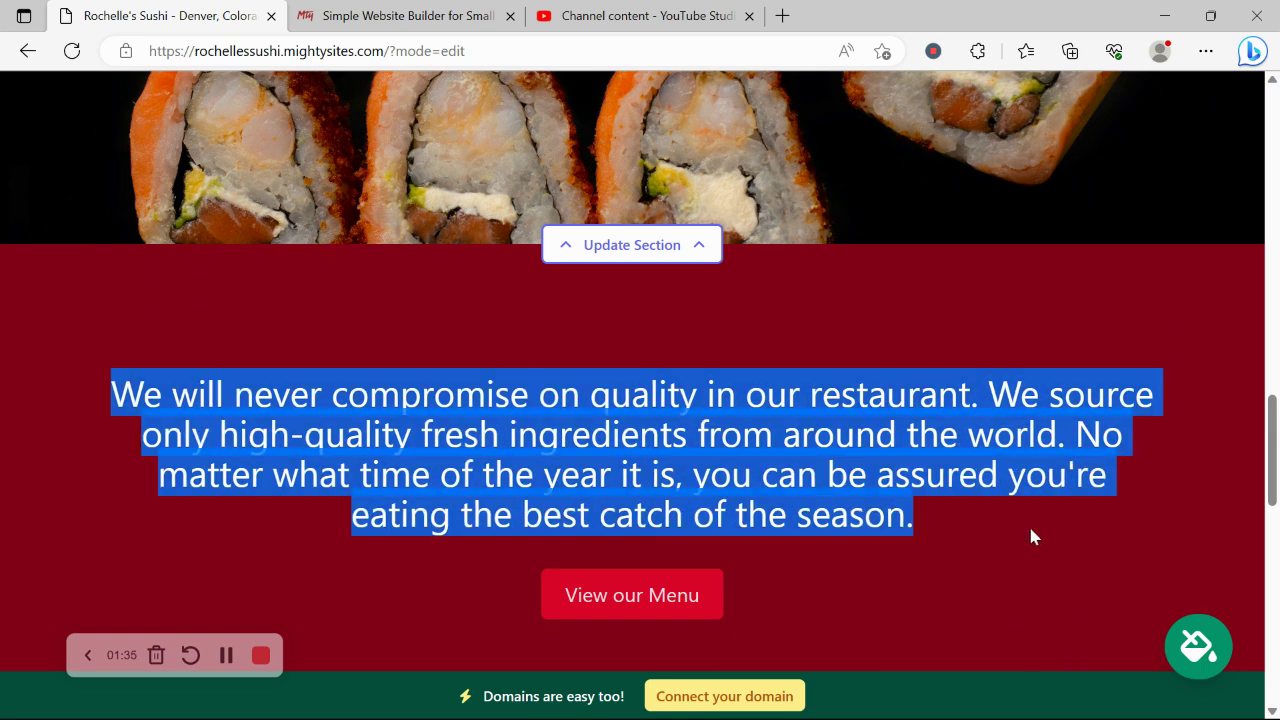
pyautogui.click(843, 554)
pyautogui.scroll(-5, 843, 554)
pyautogui.scroll(-5, 845, 555)
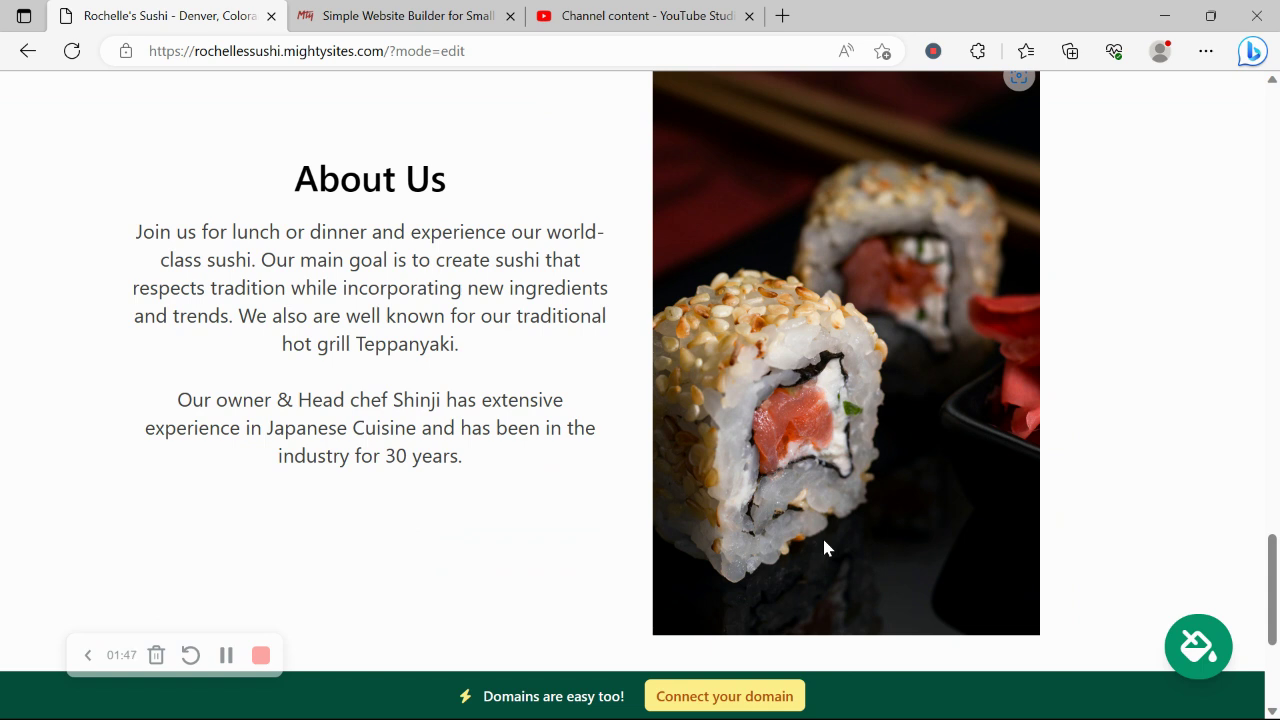
pyautogui.scroll(-3, 825, 547)
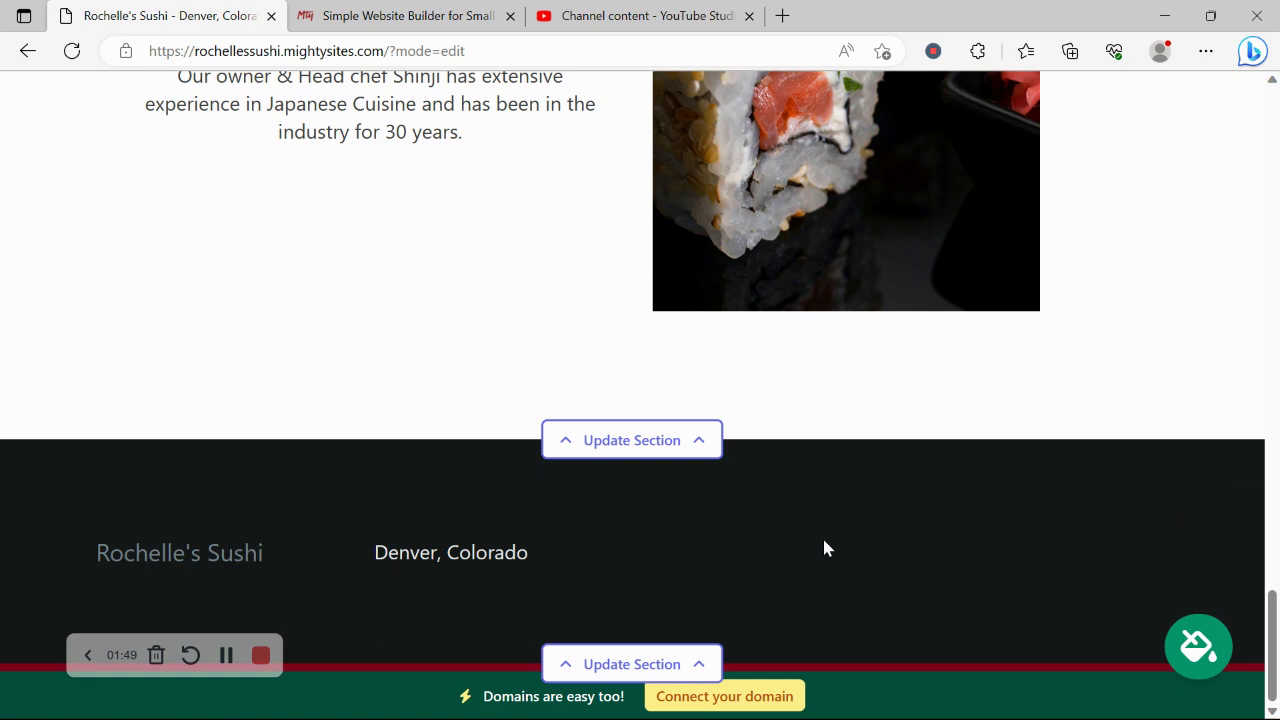
pyautogui.scroll(2, 825, 547)
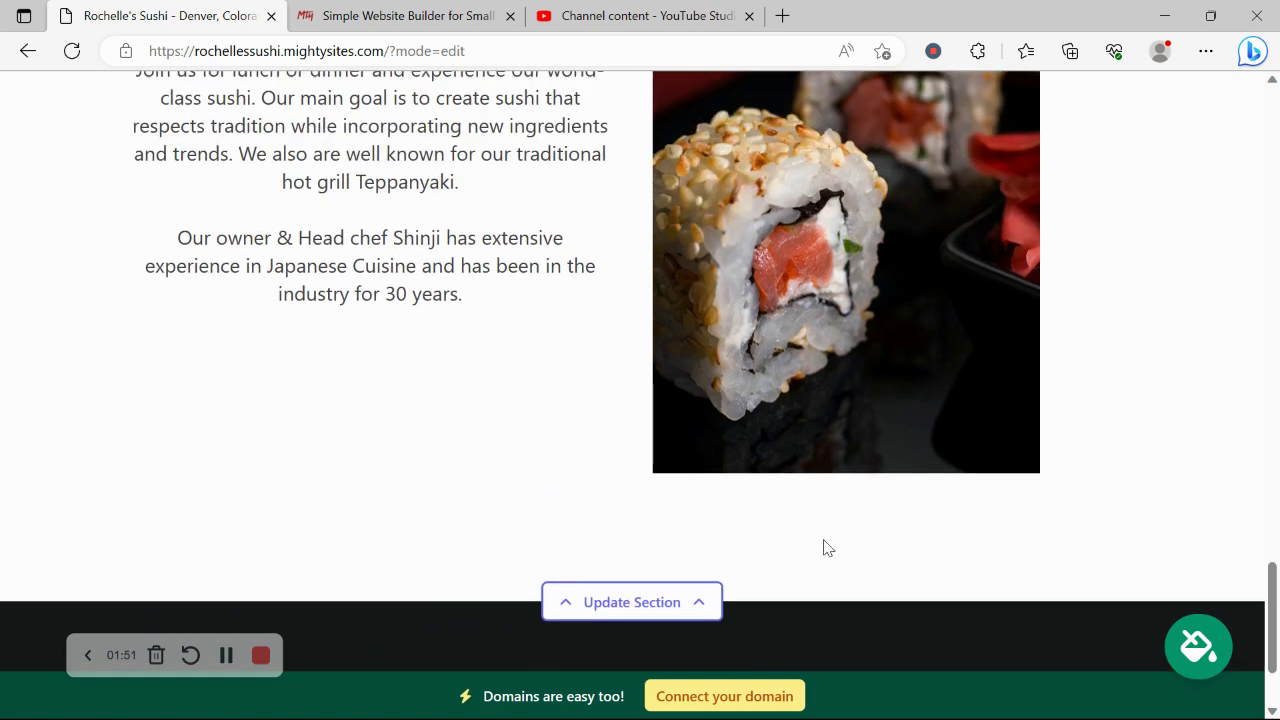
pyautogui.scroll(1, 825, 547)
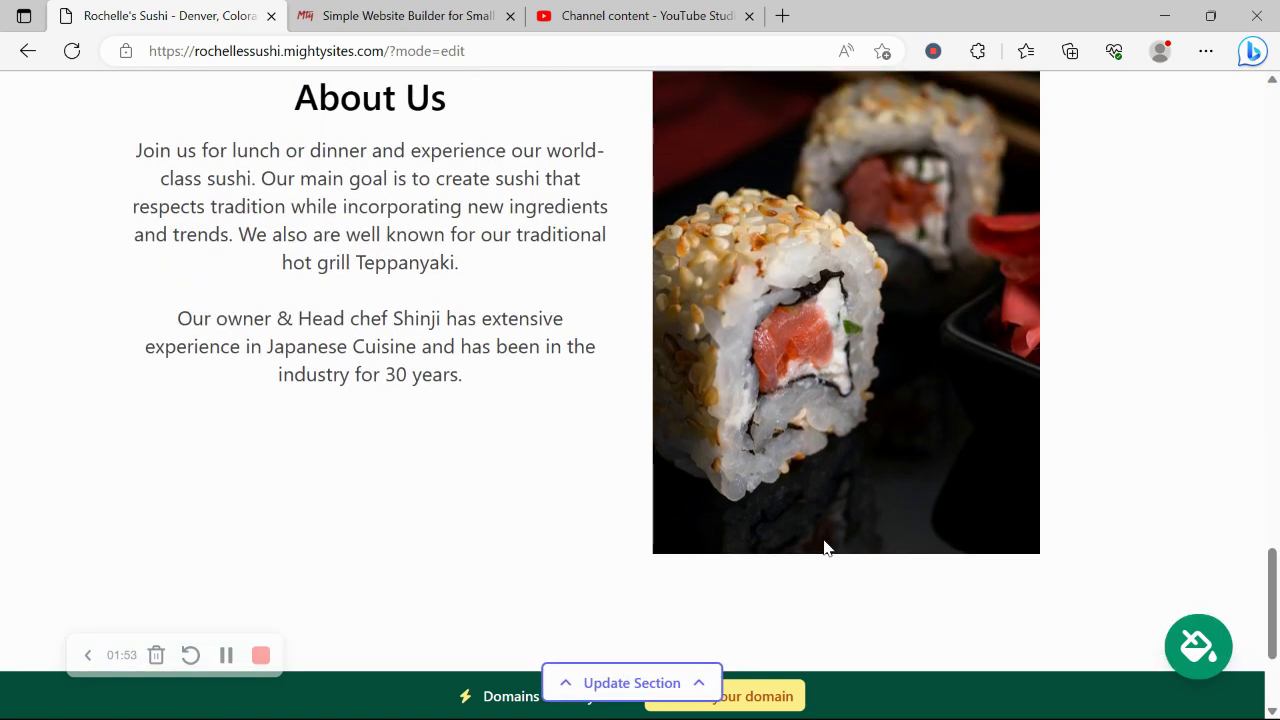
pyautogui.scroll(1, 825, 547)
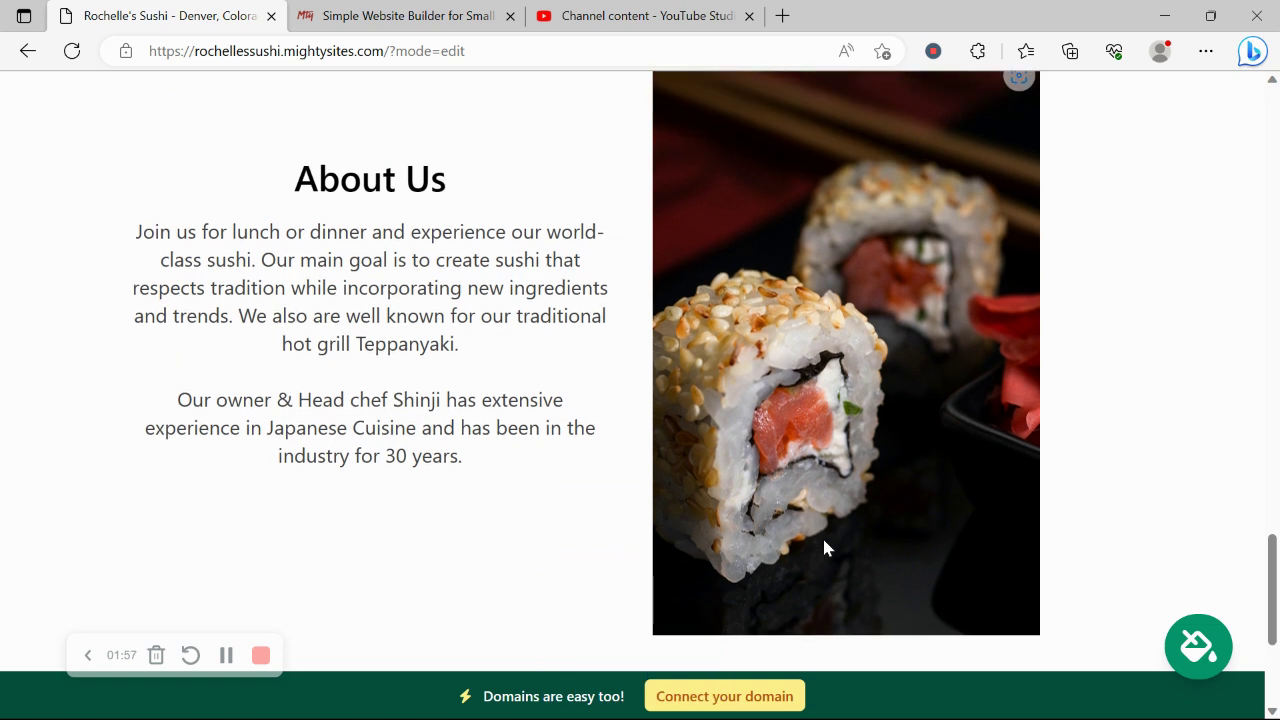
pyautogui.scroll(3, 822, 535)
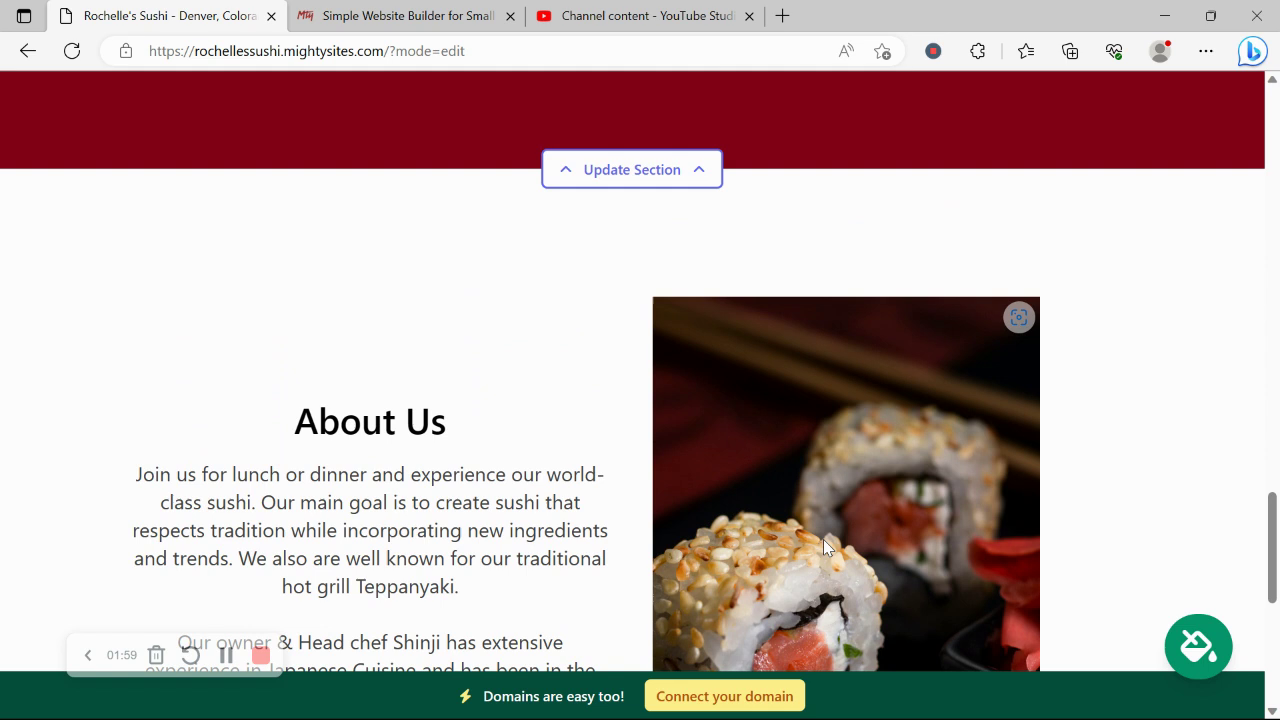
pyautogui.scroll(2, 823, 539)
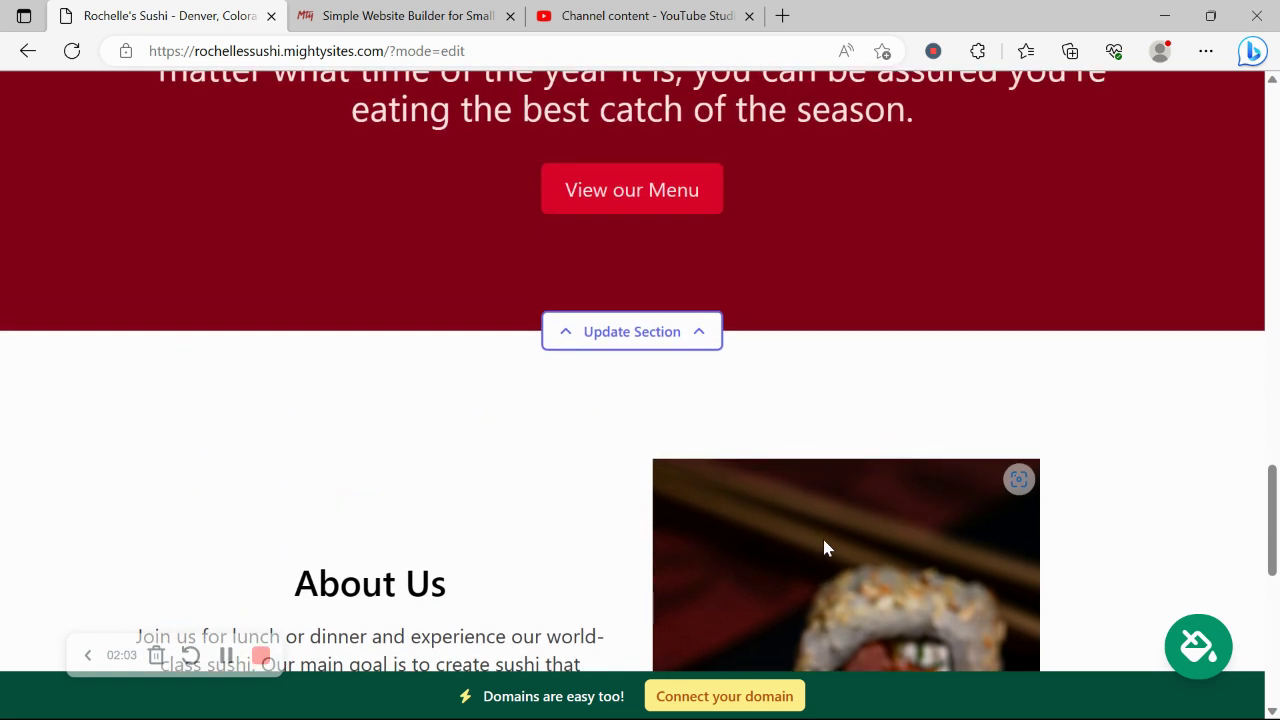
pyautogui.scroll(1, 824, 547)
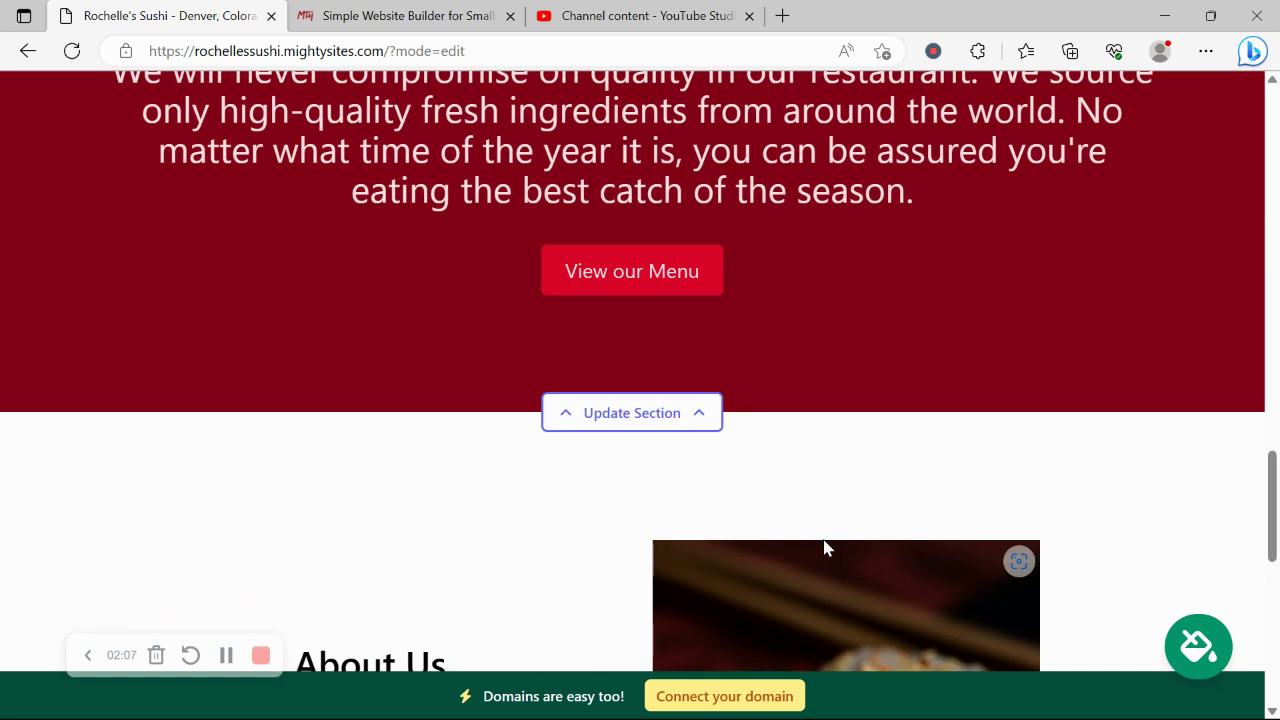
pyautogui.scroll(9, 824, 547)
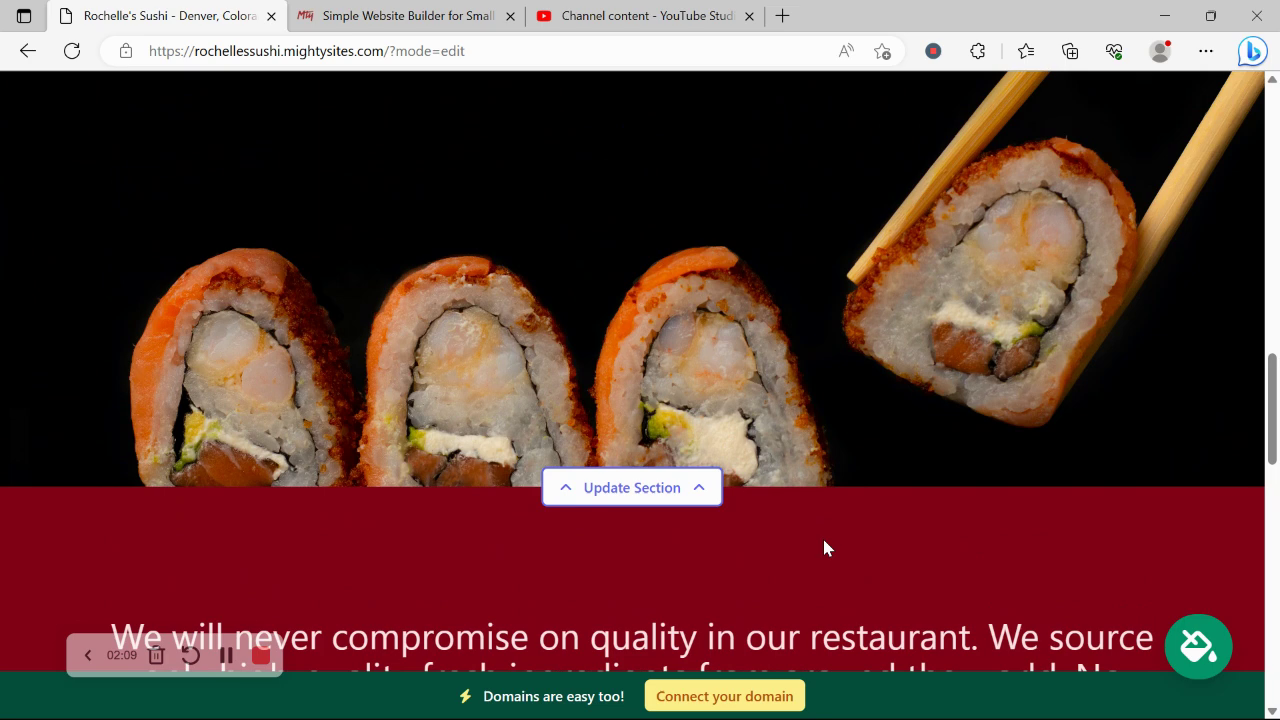
pyautogui.scroll(13, 824, 547)
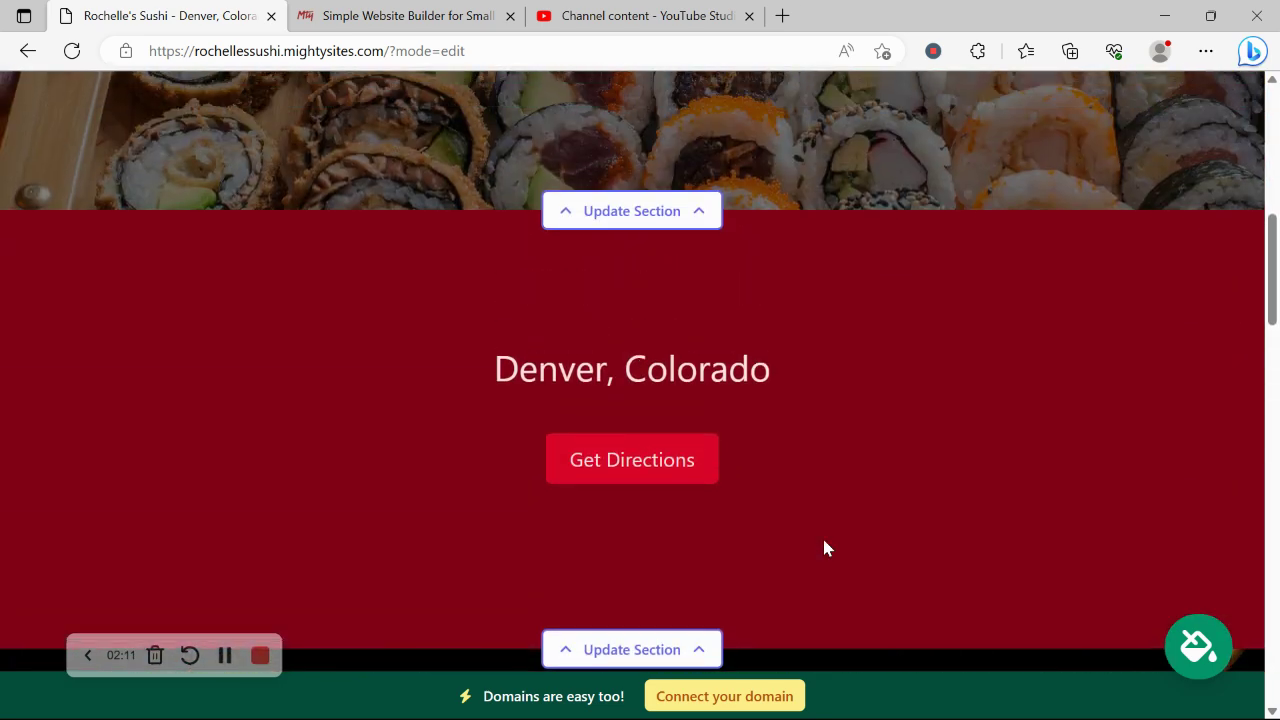
pyautogui.scroll(6, 824, 547)
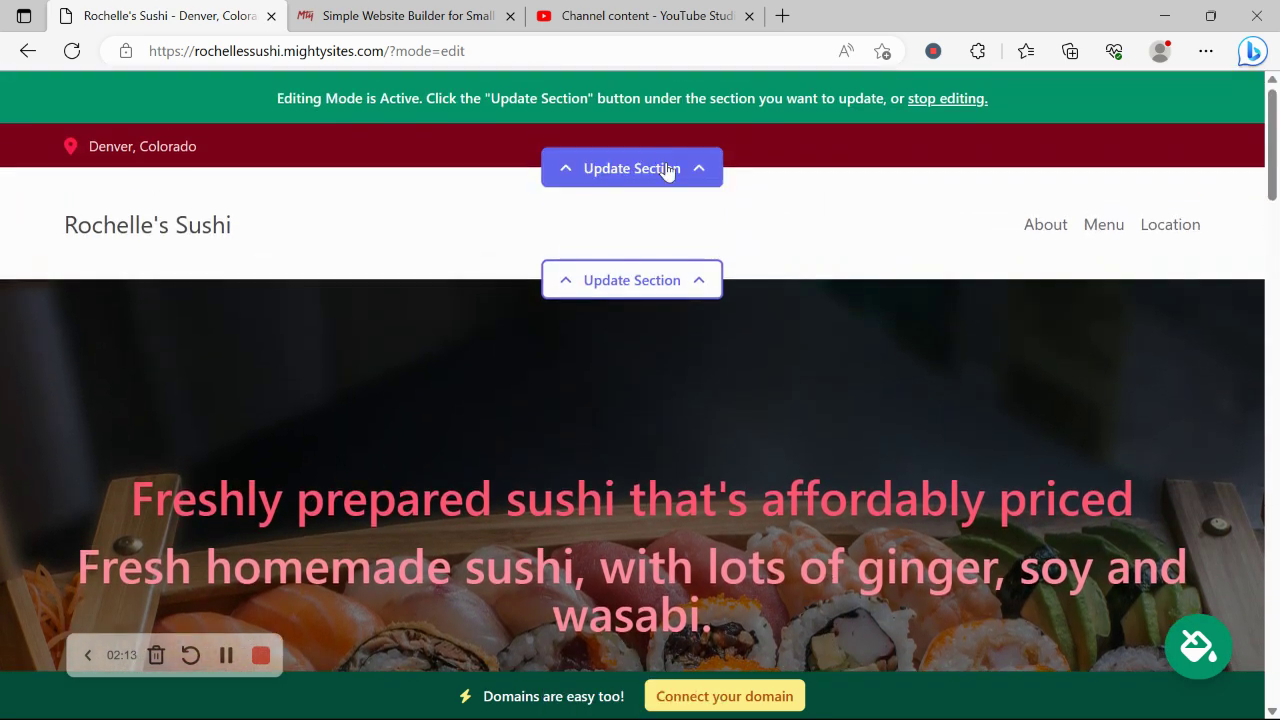
# - In the location editor, enter the organization email, show it on the site, and add the phone number
pyautogui.click(661, 170)
pyautogui.click(640, 323)
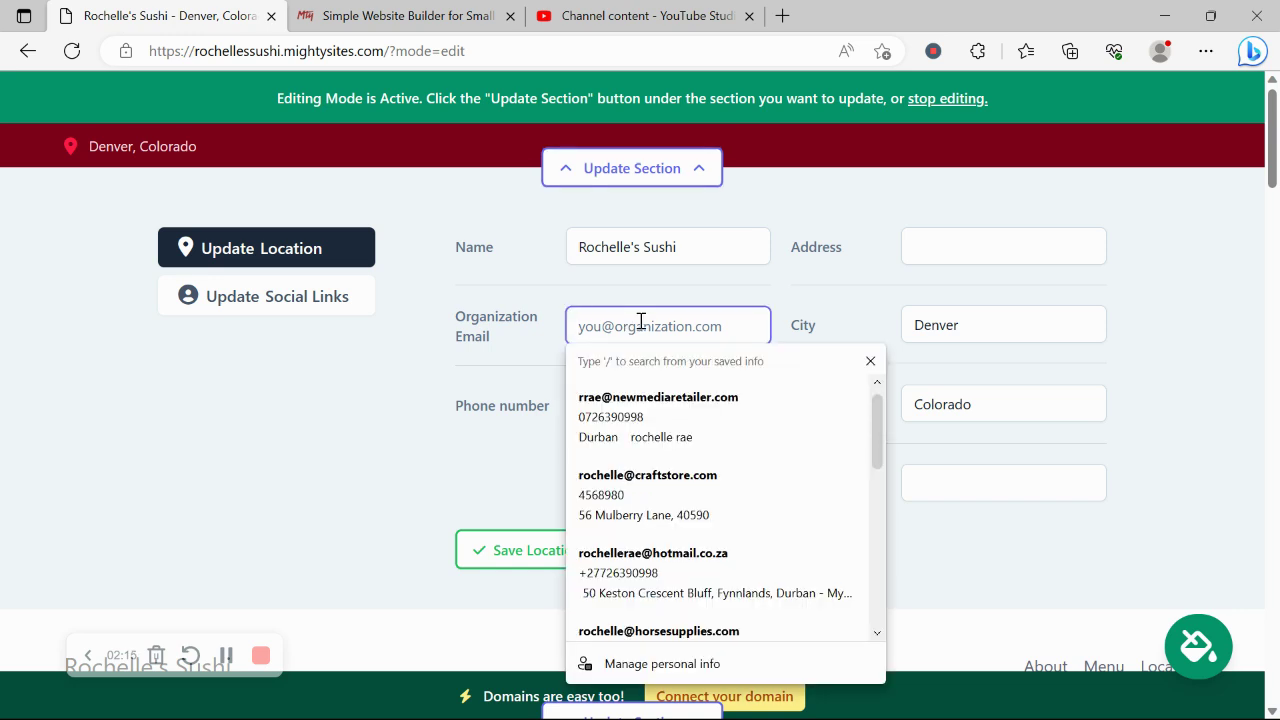
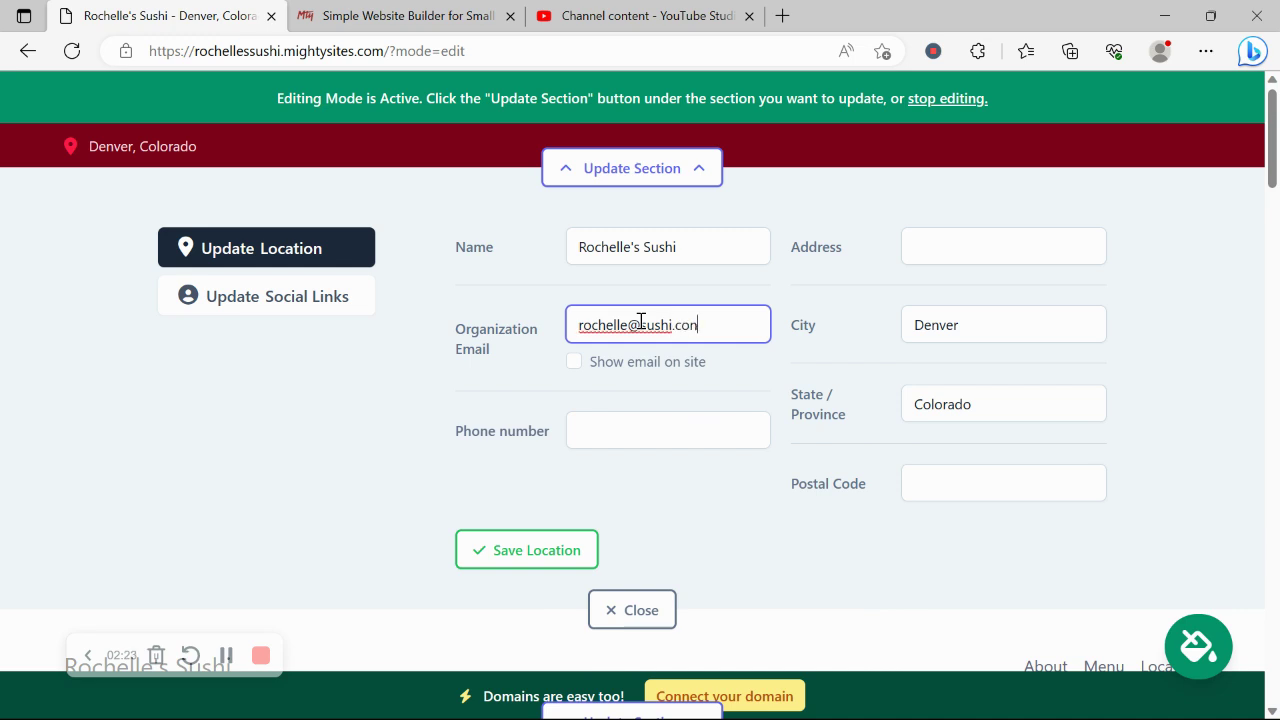
pyautogui.click(575, 363)
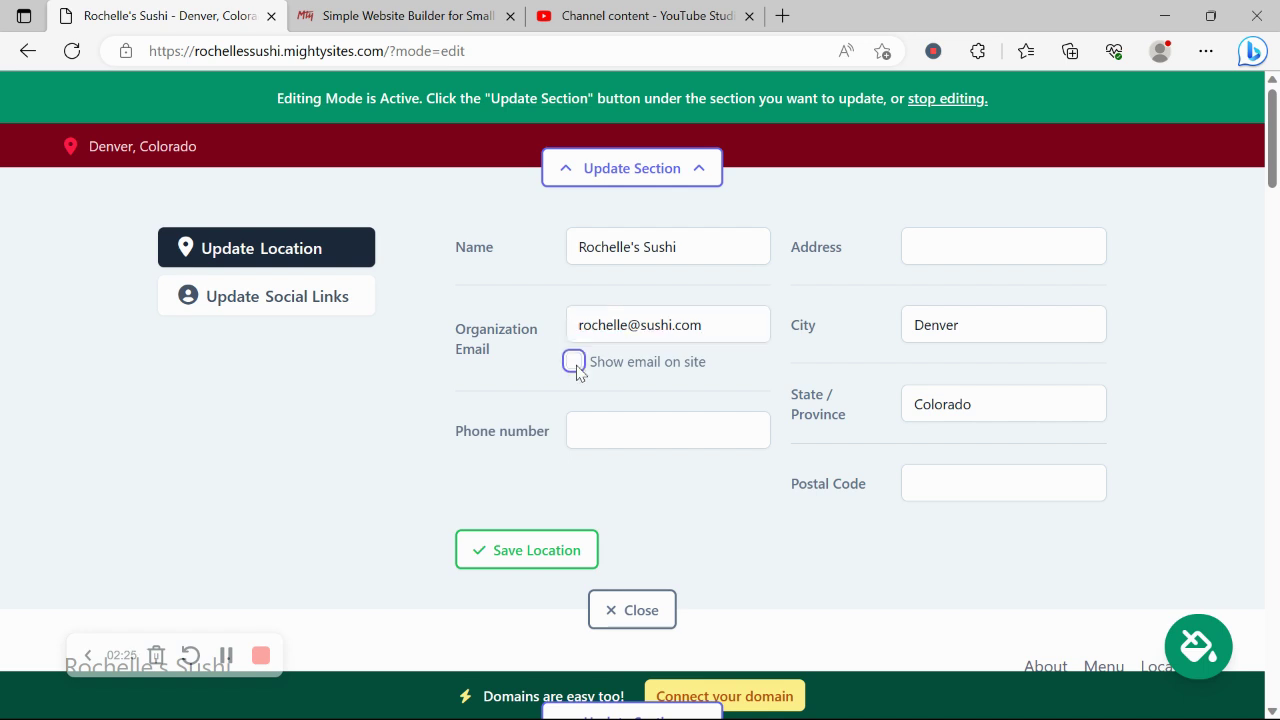
pyautogui.click(627, 426)
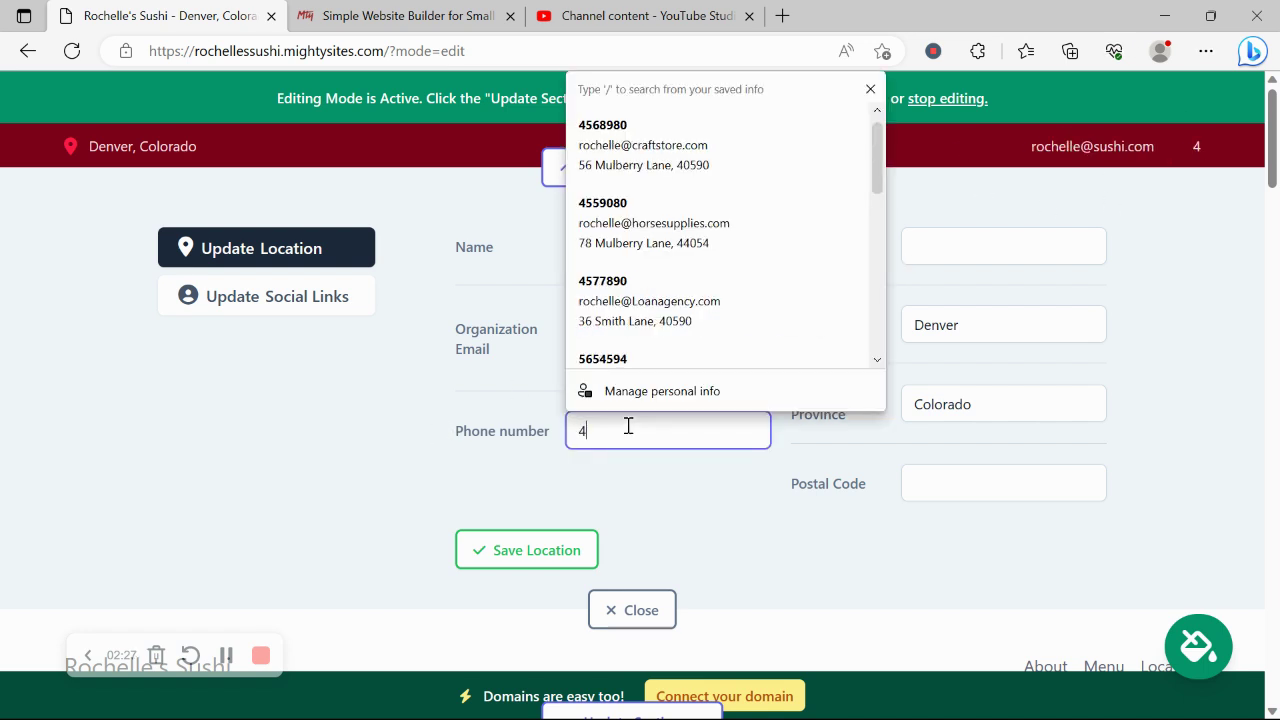
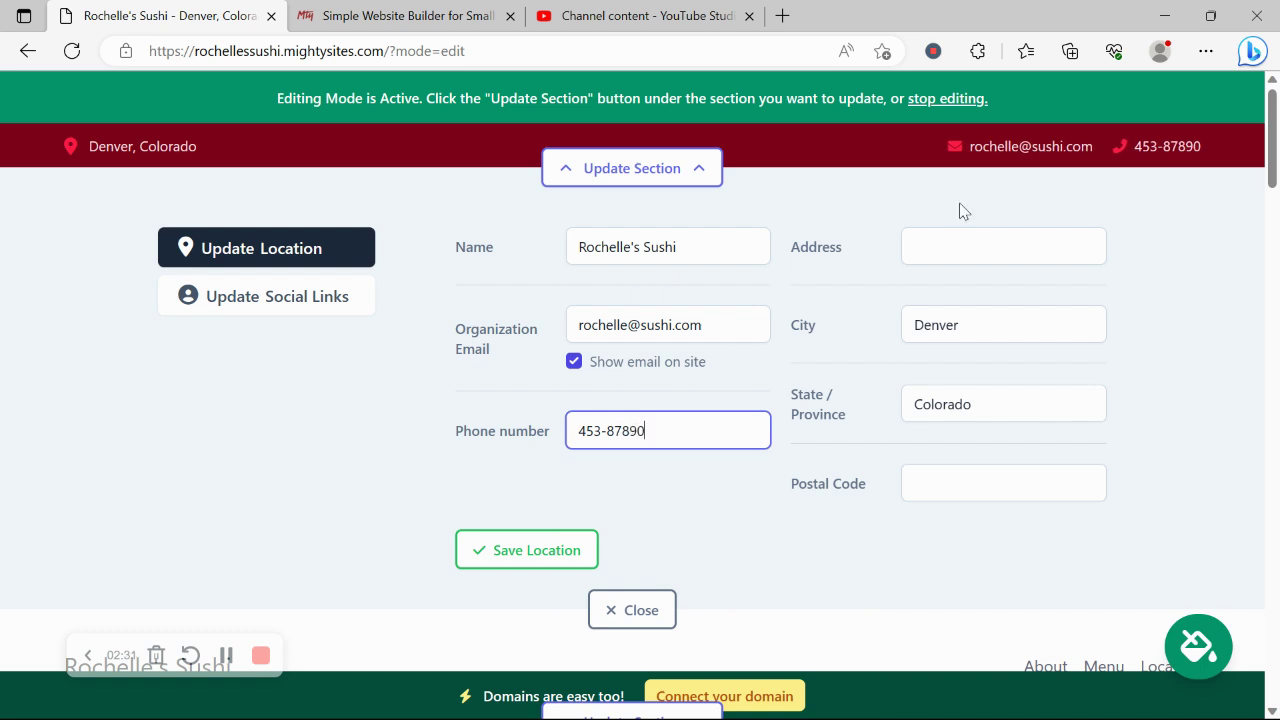
# - Fill the street address from a saved entry, save the location, and open the social links form
pyautogui.click(983, 242)
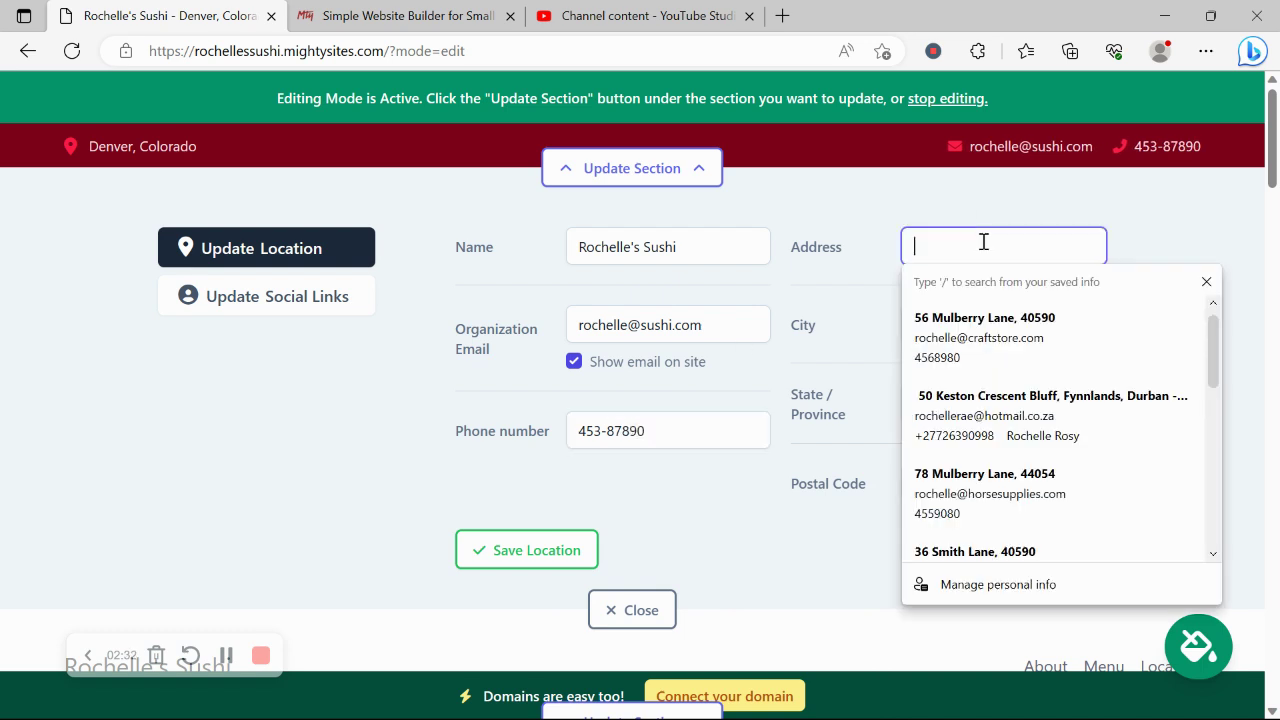
pyautogui.click(985, 322)
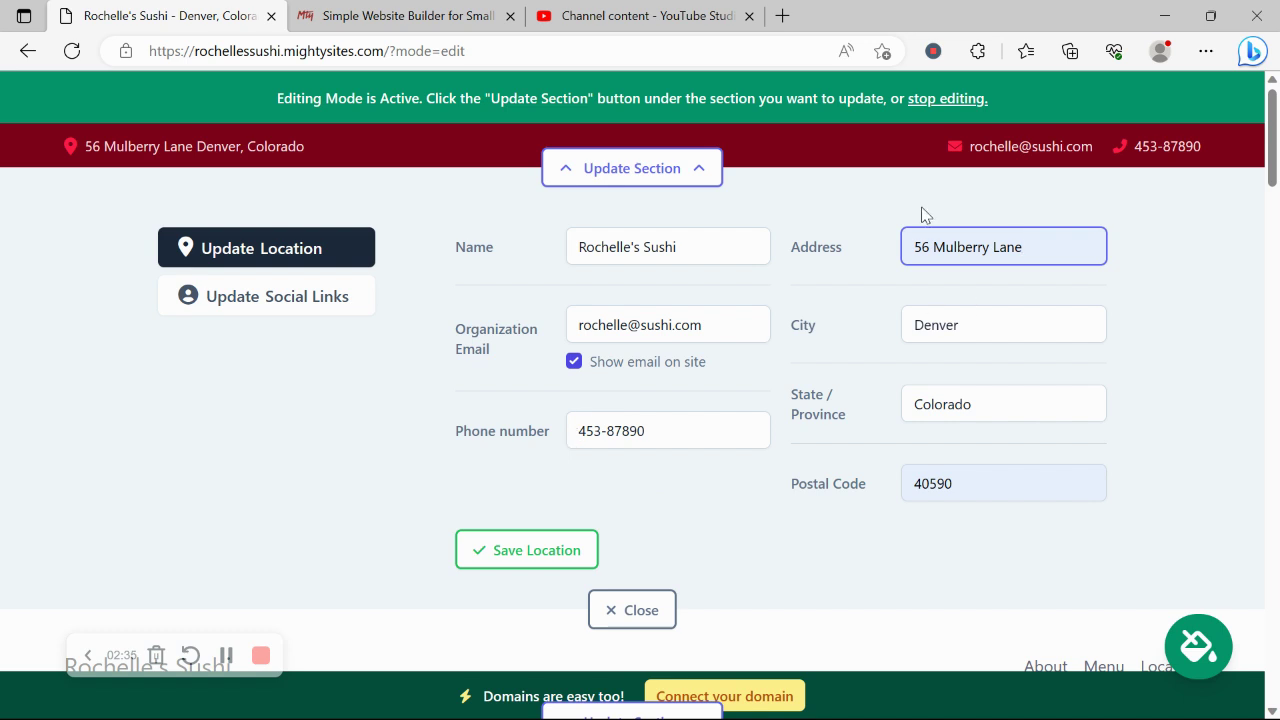
pyautogui.click(462, 556)
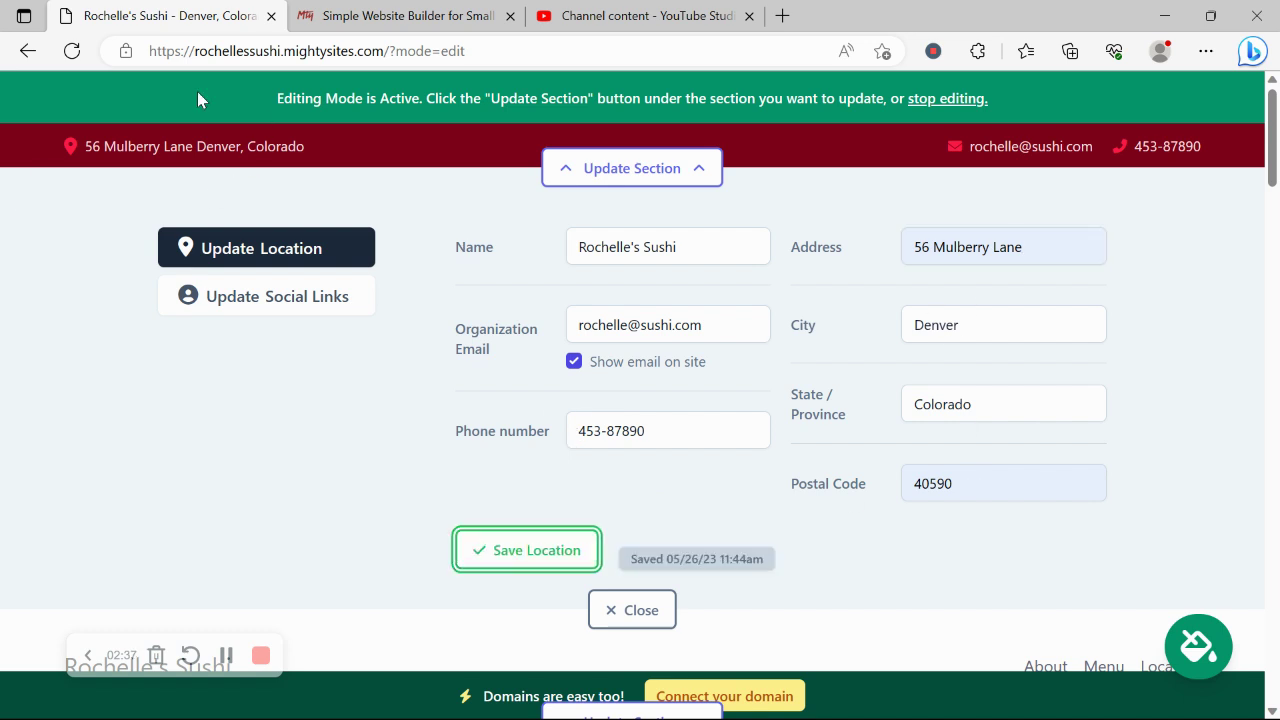
pyautogui.click(296, 294)
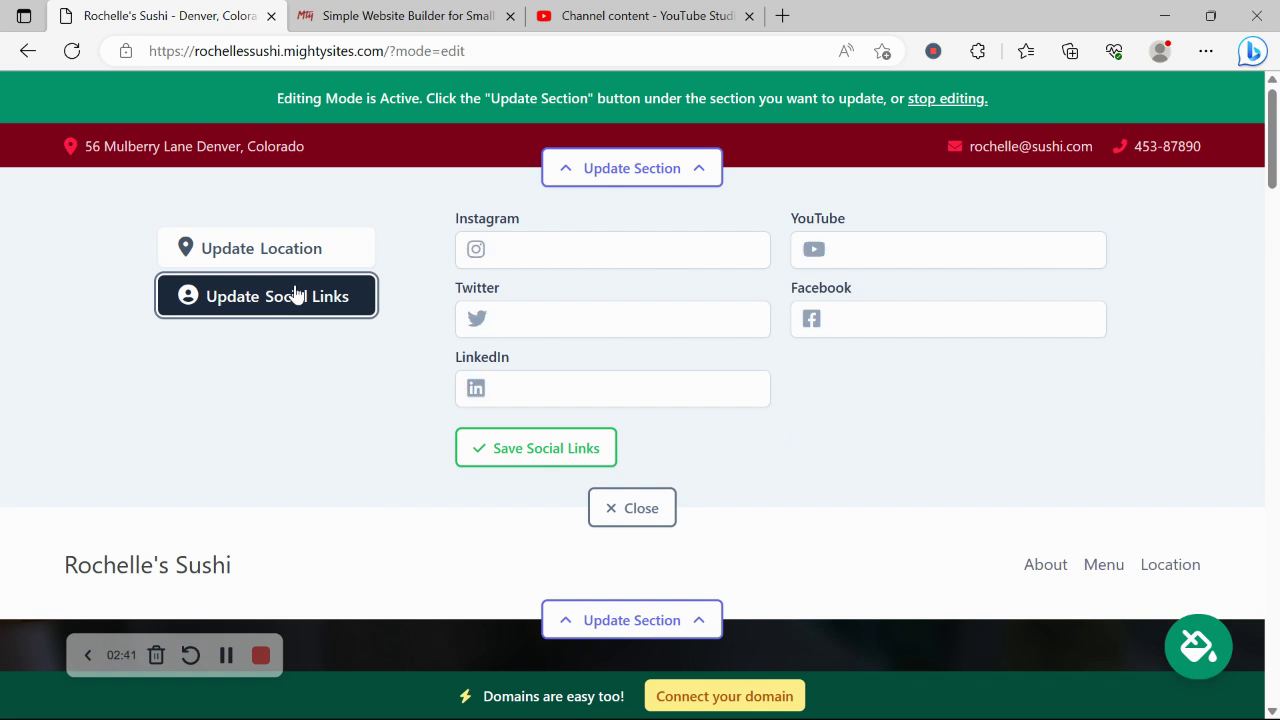
# - Save Instagram 'mightysites' and Twitter 'mightysitesusa' as the site's social links and close the editor
pyautogui.click(602, 250)
pyautogui.write('mightysites')
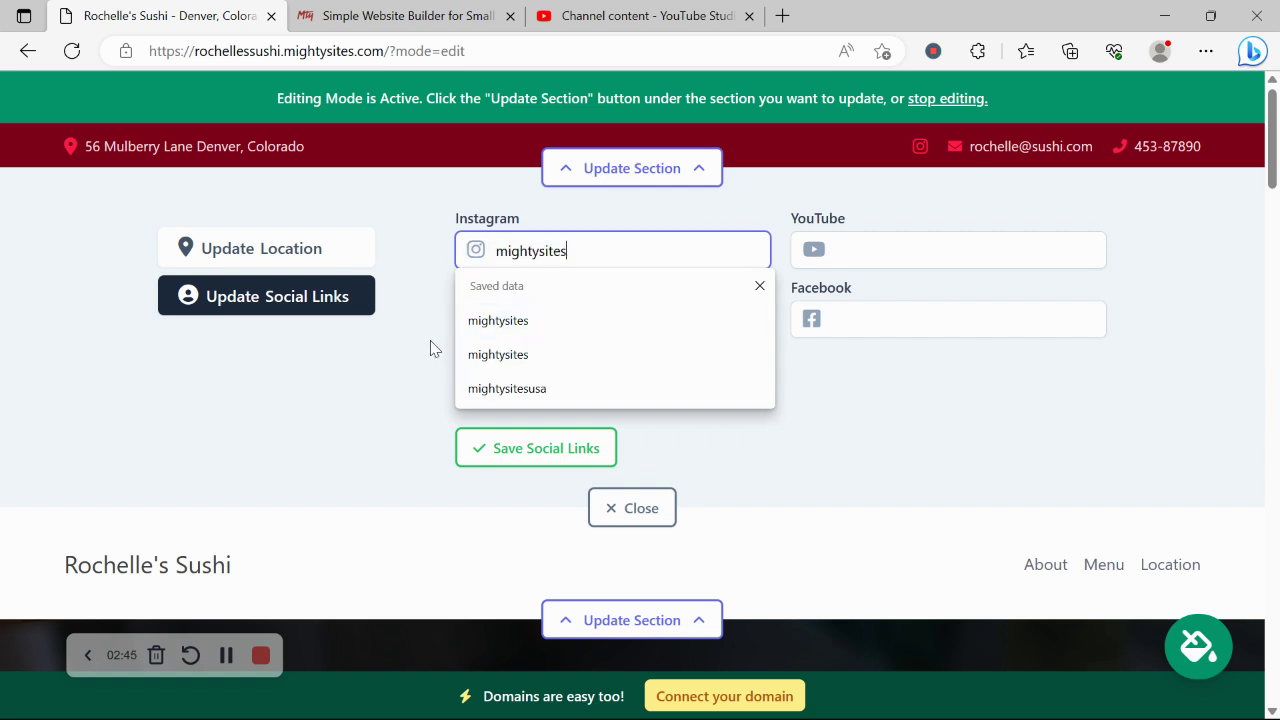
pyautogui.click(429, 349)
pyautogui.click(538, 331)
pyautogui.write('mightys')
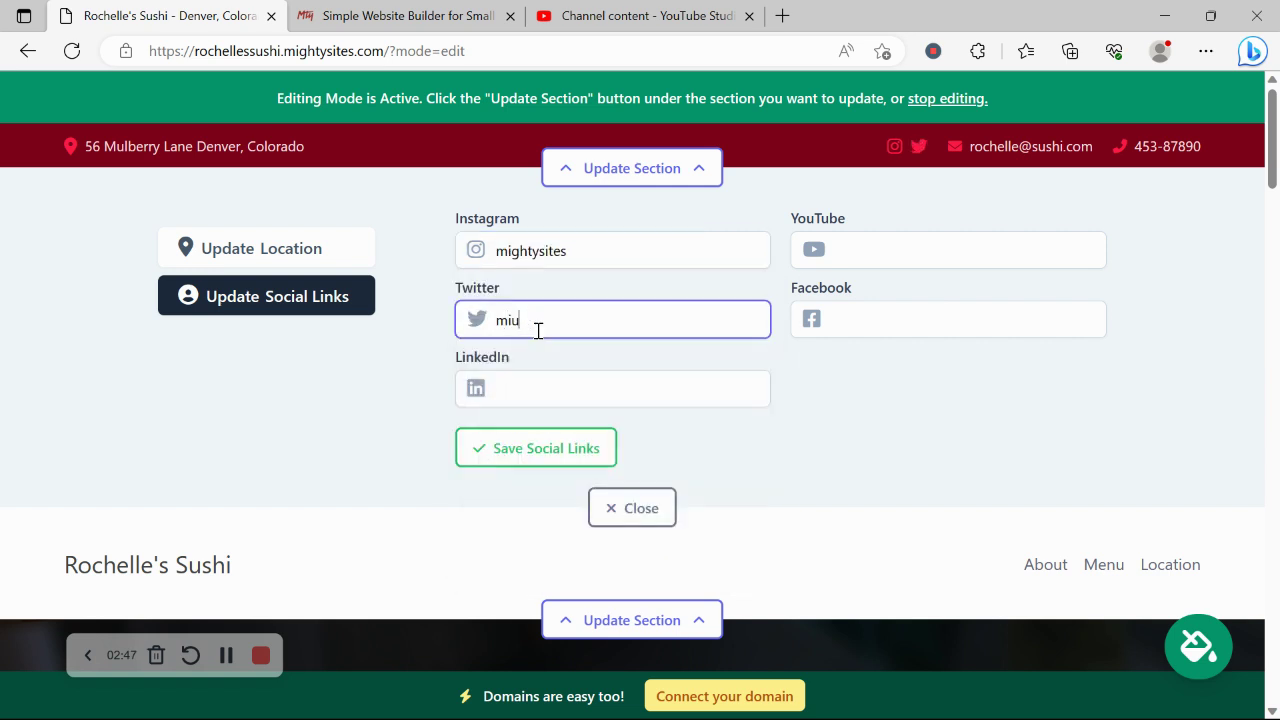
pyautogui.write('itesusa')
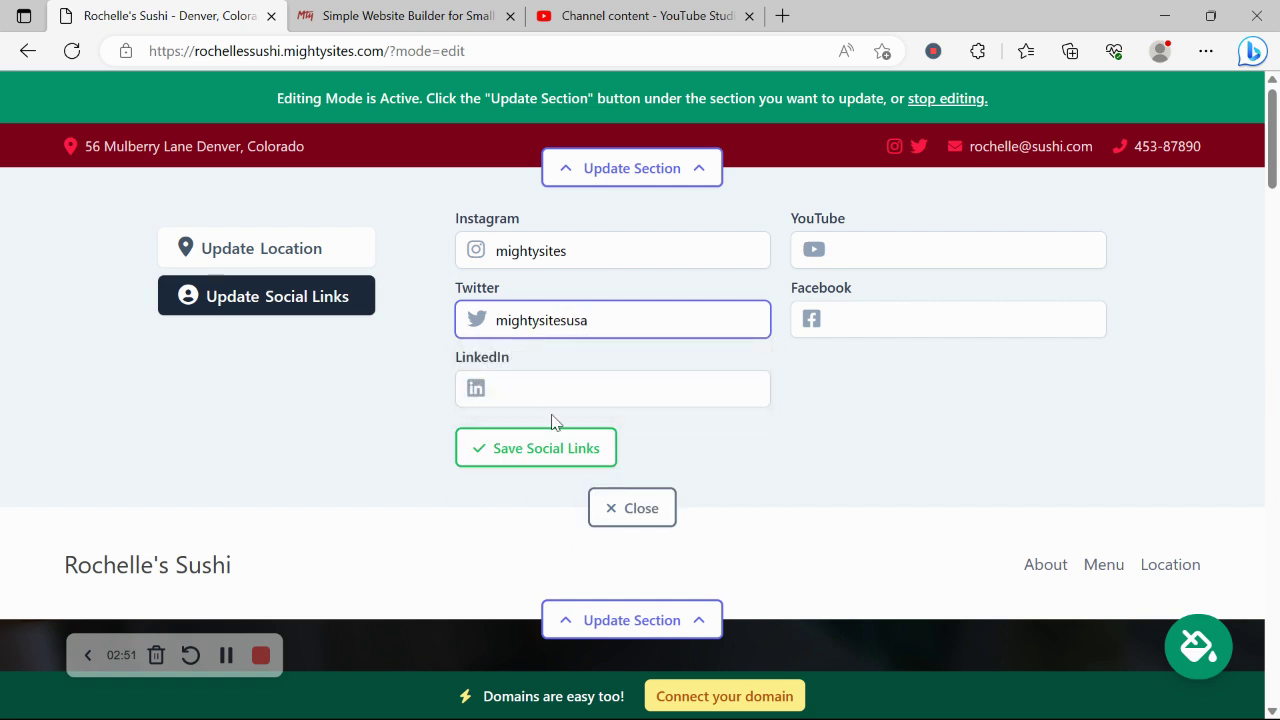
pyautogui.click(555, 442)
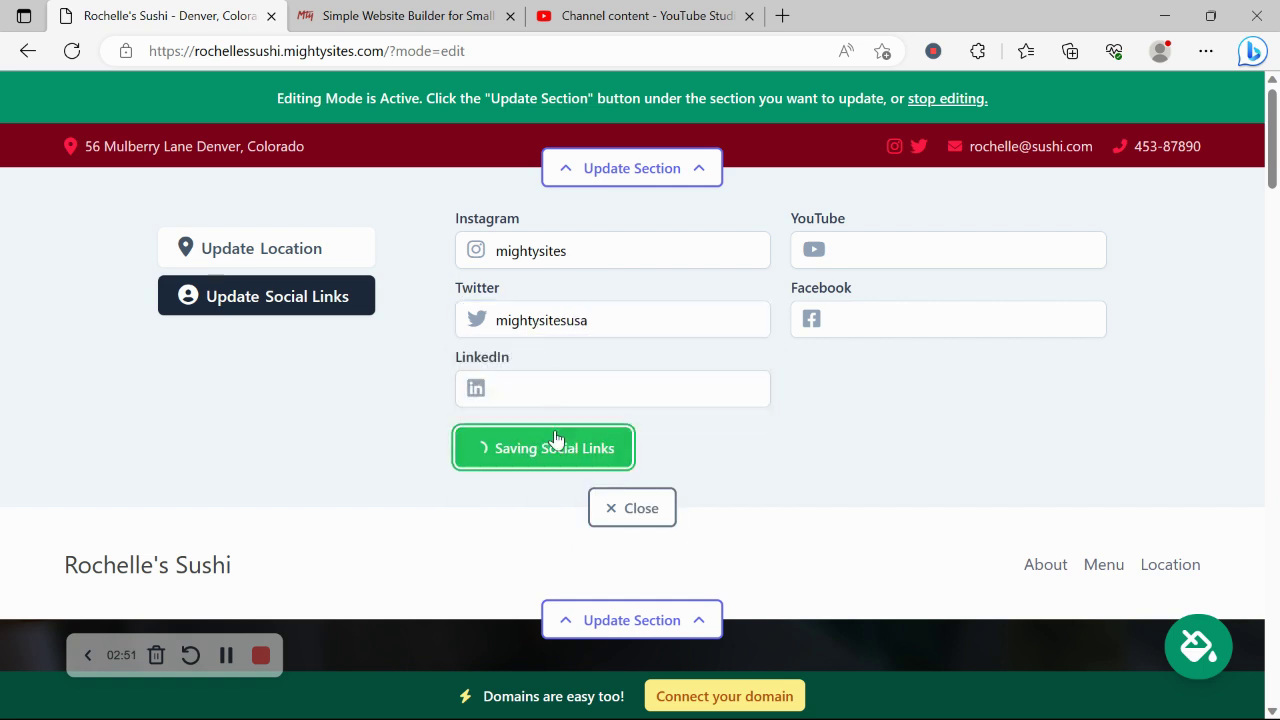
pyautogui.click(630, 522)
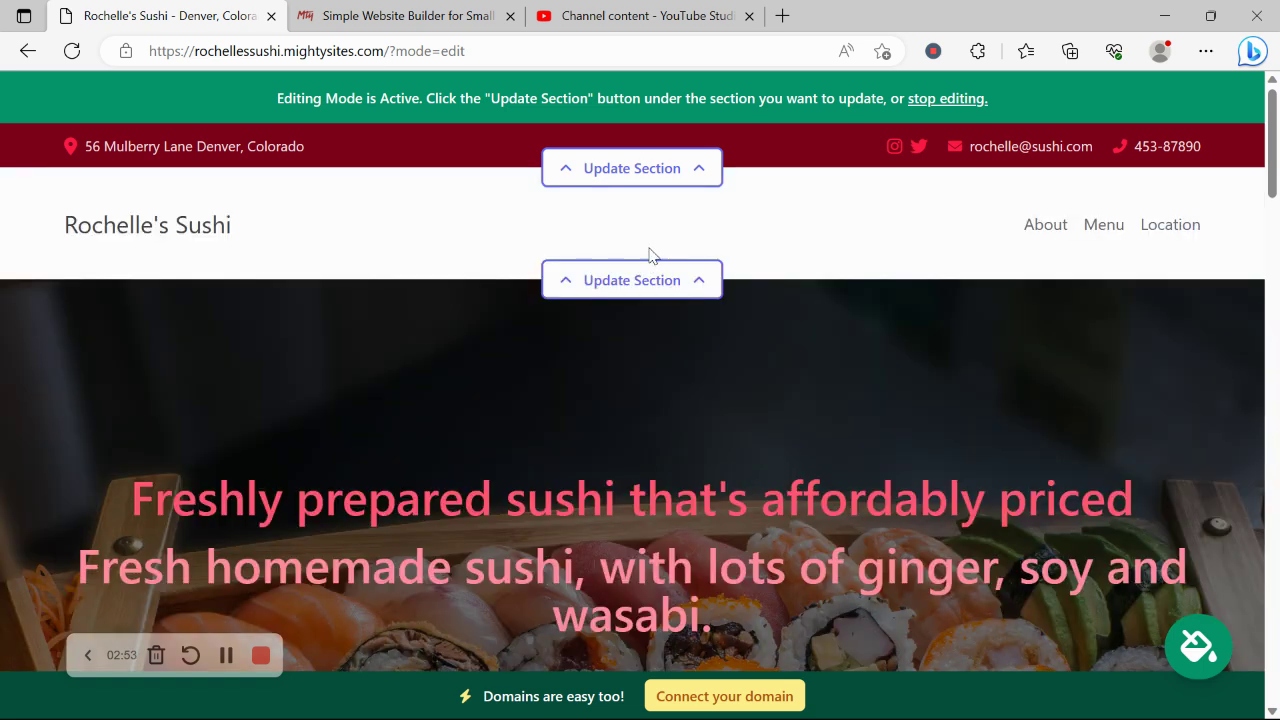
# - Upload the Mighty Sites logo image file as the header logo and save it
pyautogui.click(668, 282)
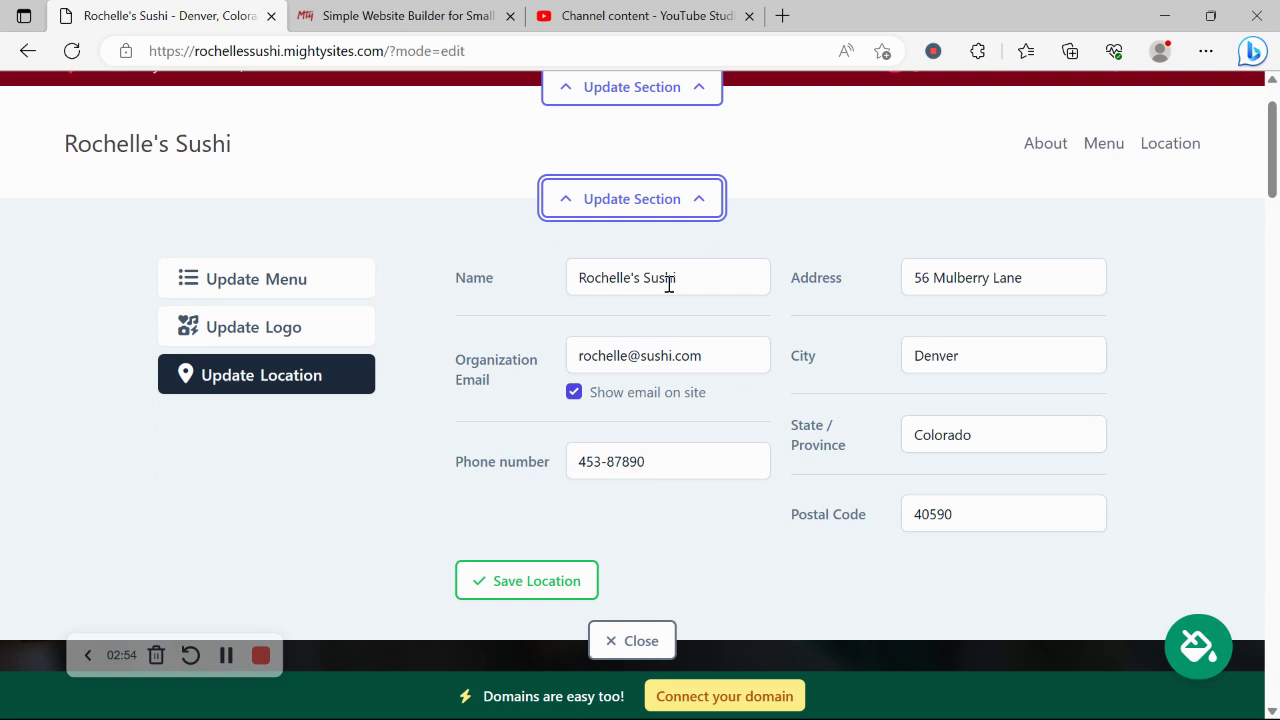
pyautogui.click(305, 340)
pyautogui.scroll(1, 343, 277)
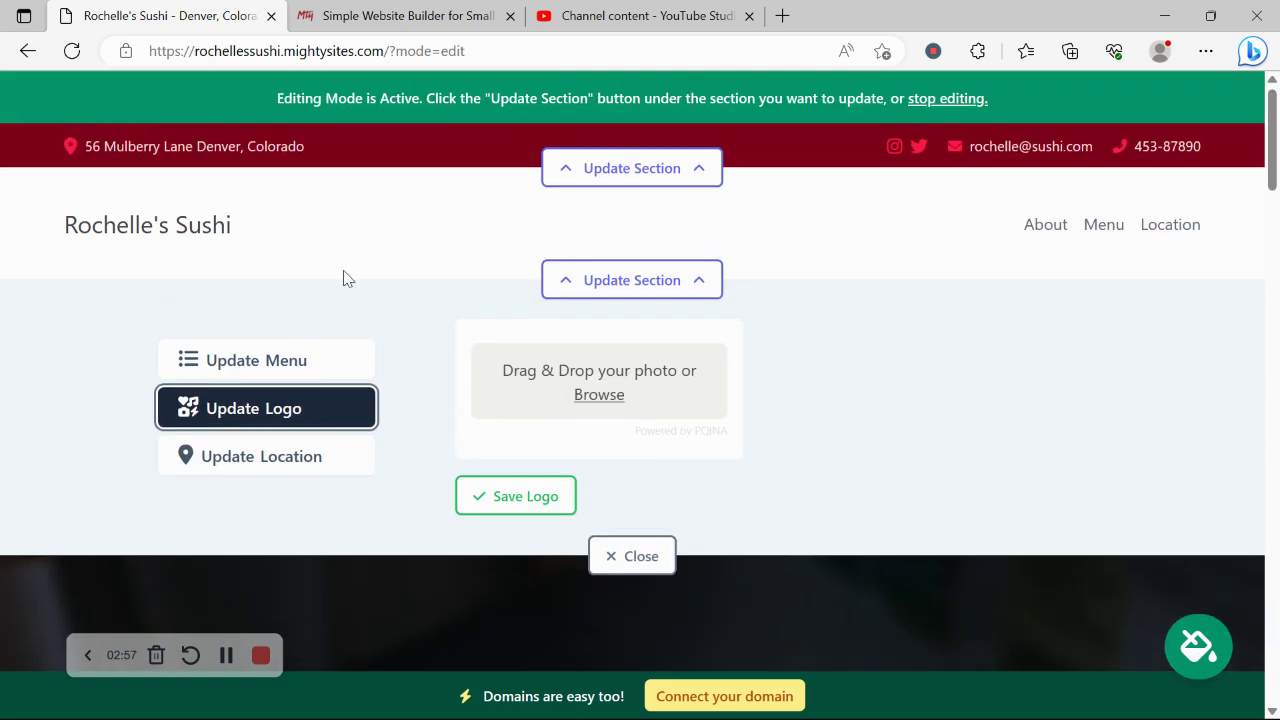
pyautogui.click(600, 398)
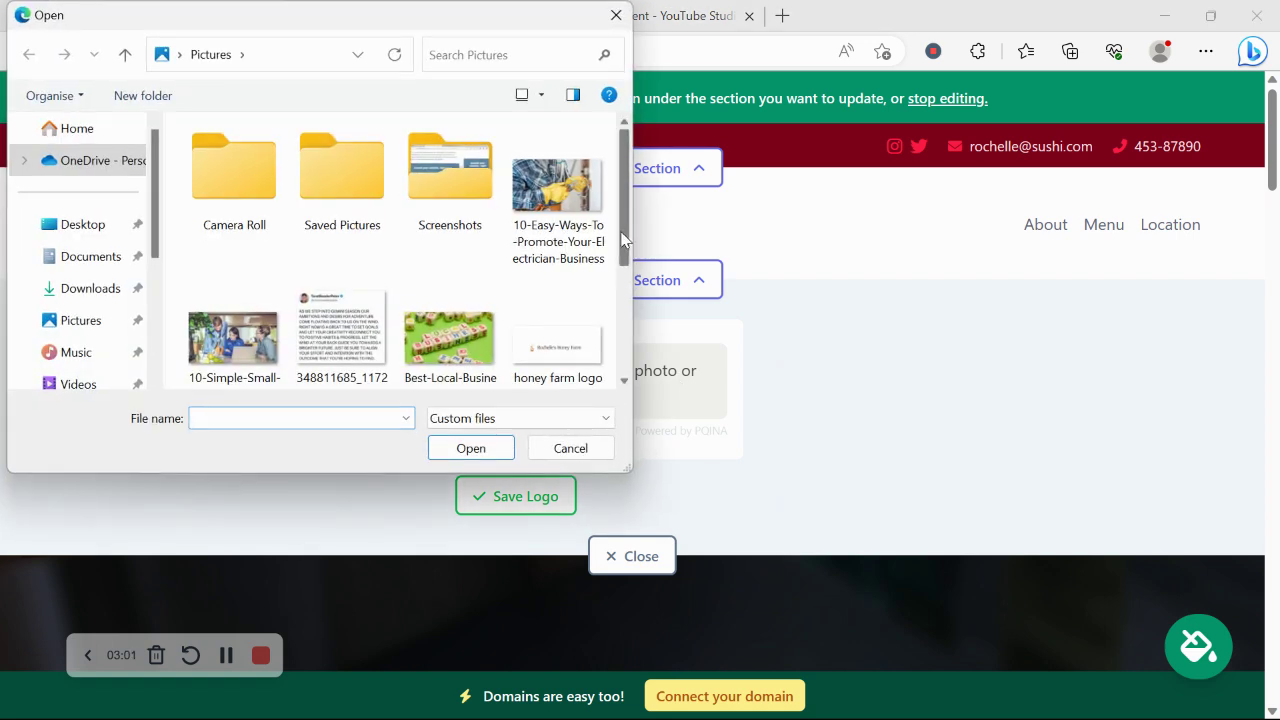
pyautogui.scroll(-2, 565, 380)
pyautogui.doubleClick(312, 330)
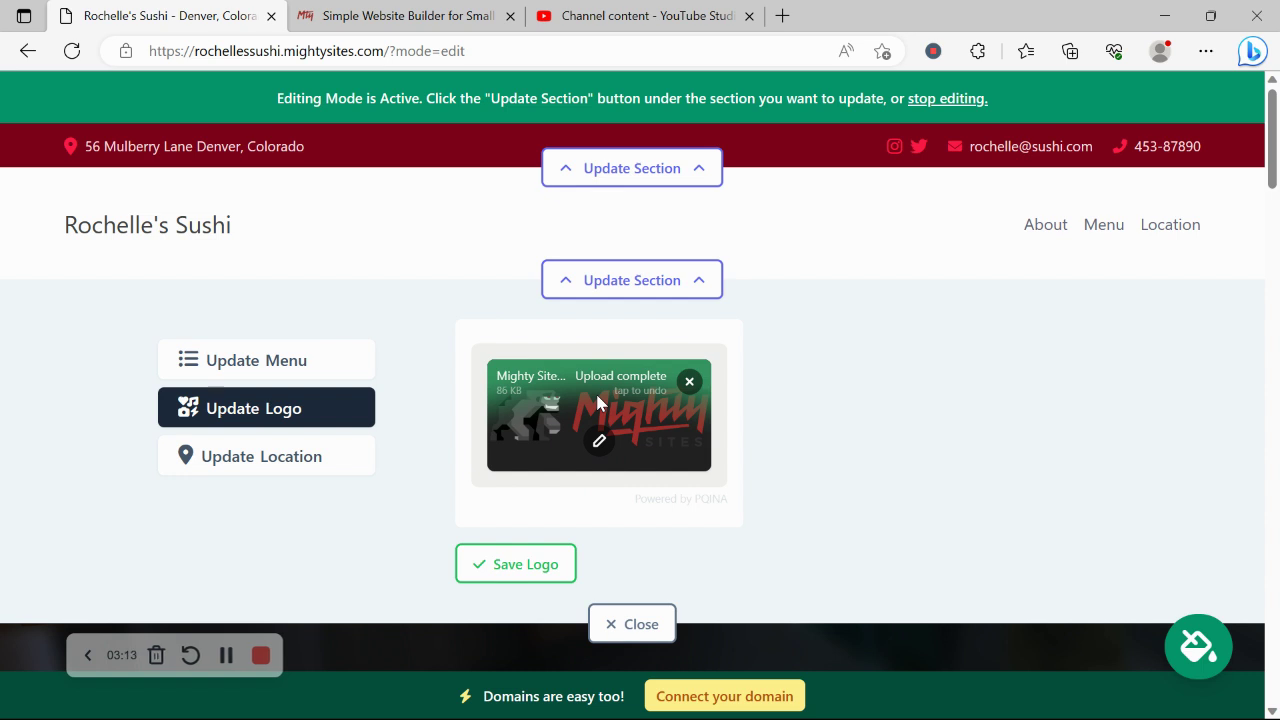
pyautogui.click(555, 570)
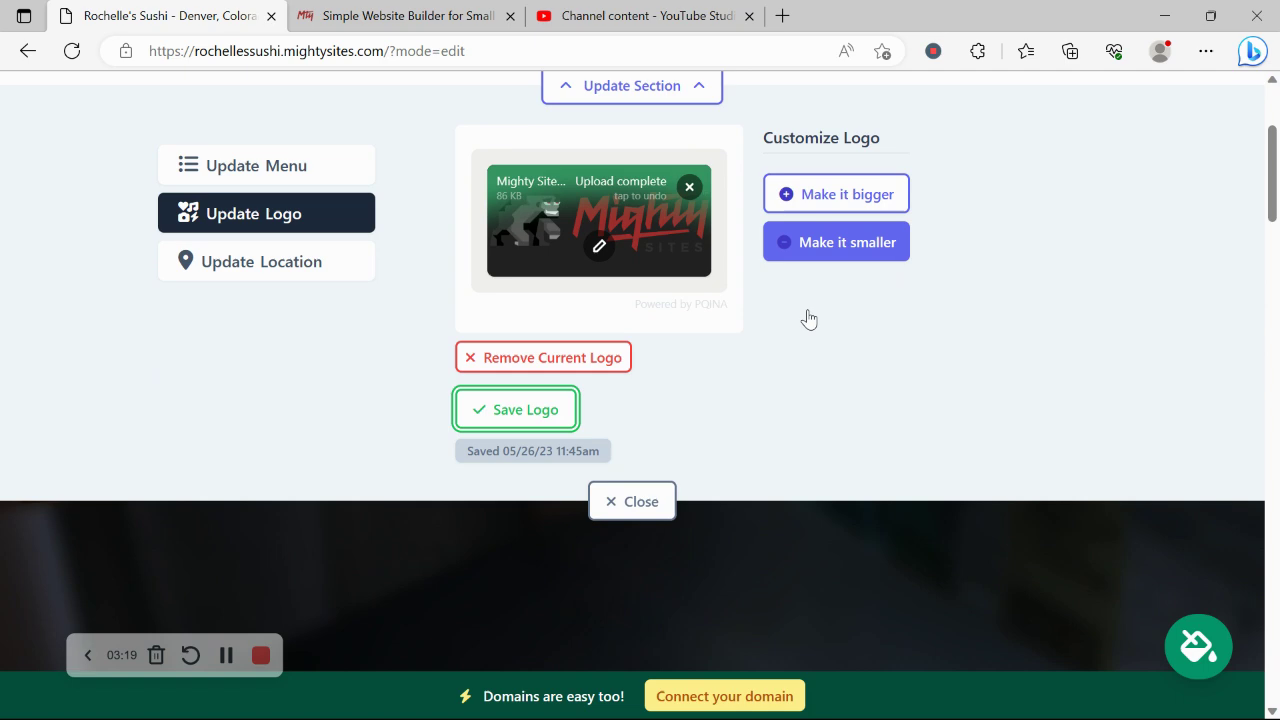
# - Close the logo editor and apply the dark green colour theme from the theme picker
pyautogui.click(632, 501)
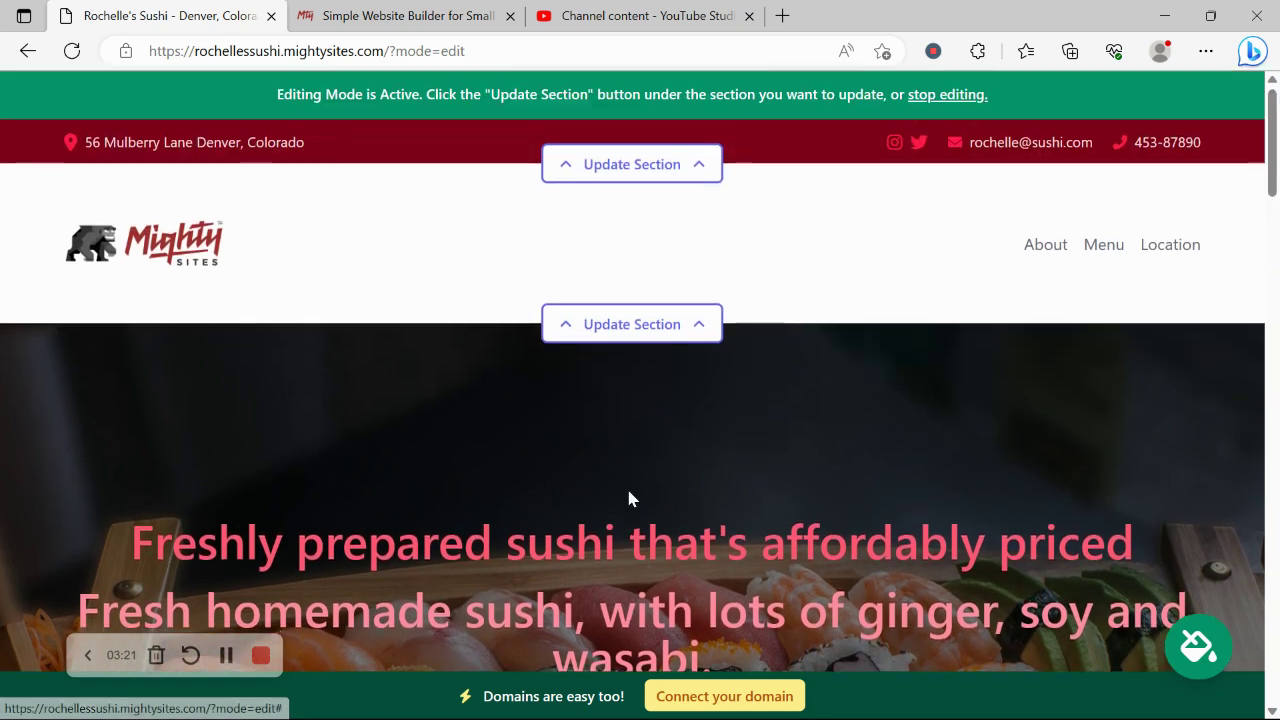
pyautogui.scroll(-10, 629, 497)
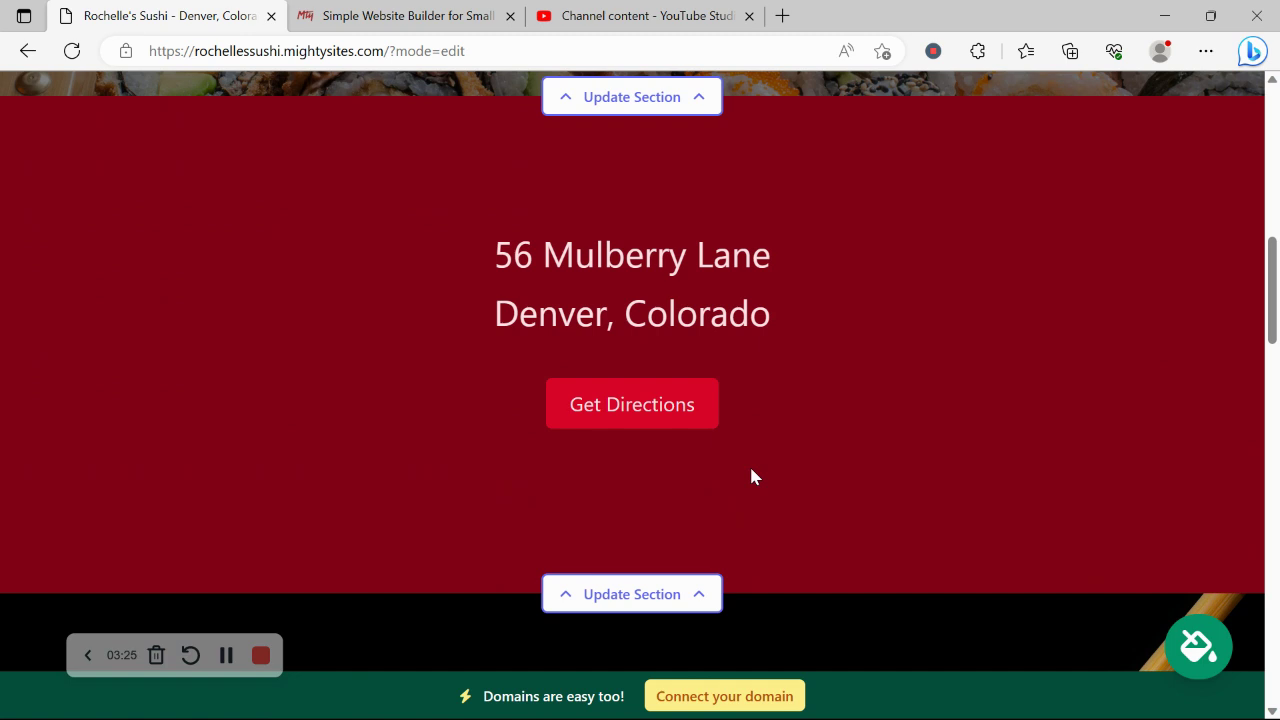
pyautogui.click(1197, 648)
pyautogui.doubleClick(1005, 566)
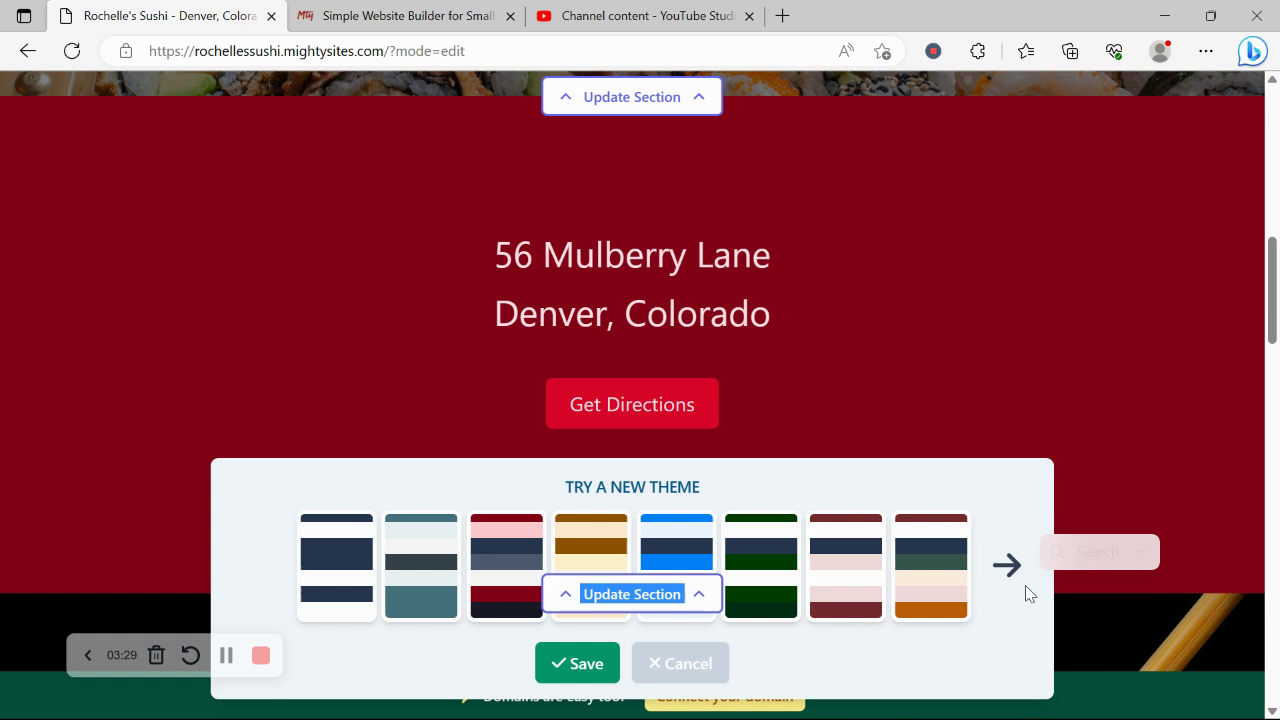
pyautogui.click(440, 583)
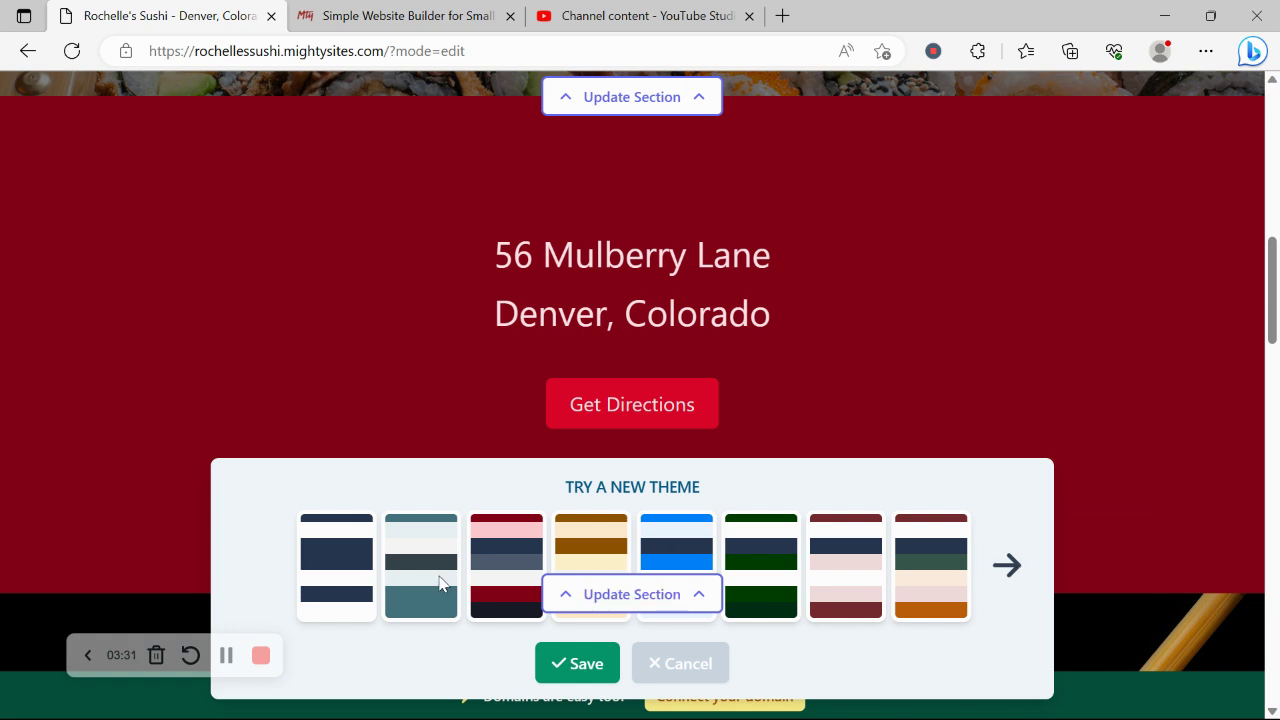
pyautogui.click(658, 676)
pyautogui.click(1190, 650)
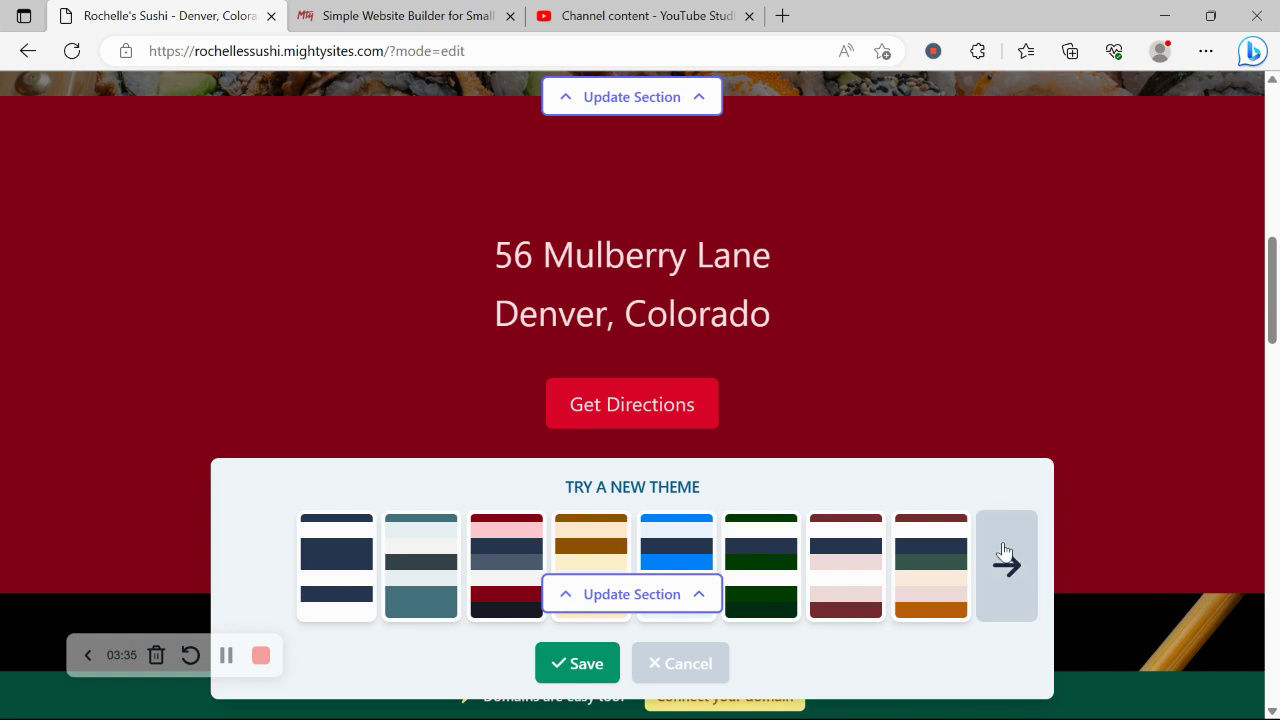
pyautogui.click(1004, 552)
pyautogui.click(1004, 552)
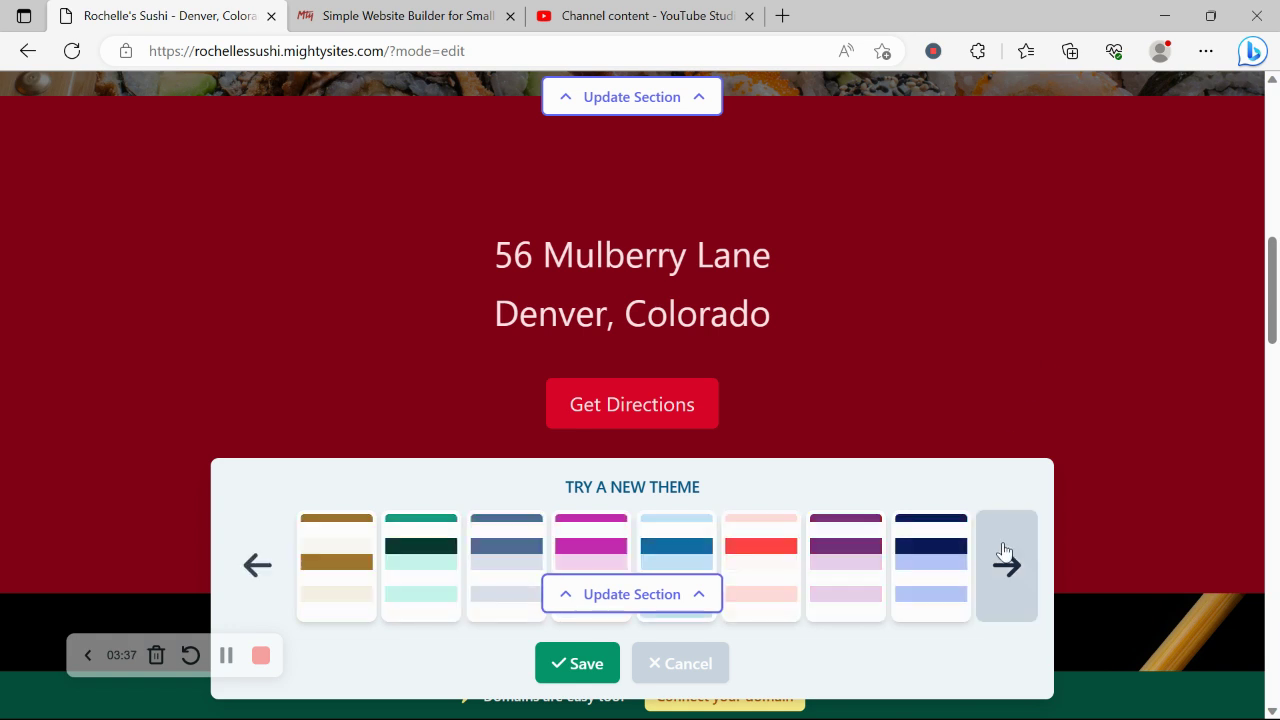
pyautogui.click(1004, 552)
pyautogui.click(763, 543)
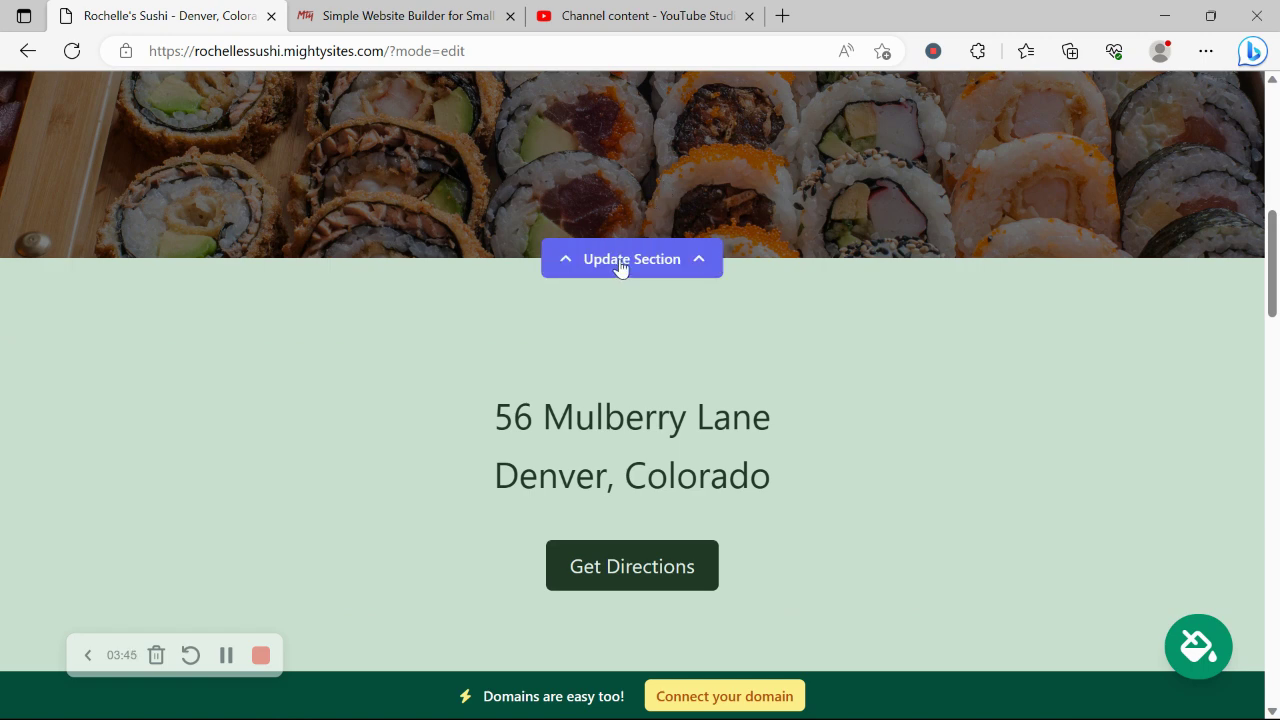
# - Browse the stock photo library for a hero image, then keep the sushi photo and return to hero text content
pyautogui.click(622, 264)
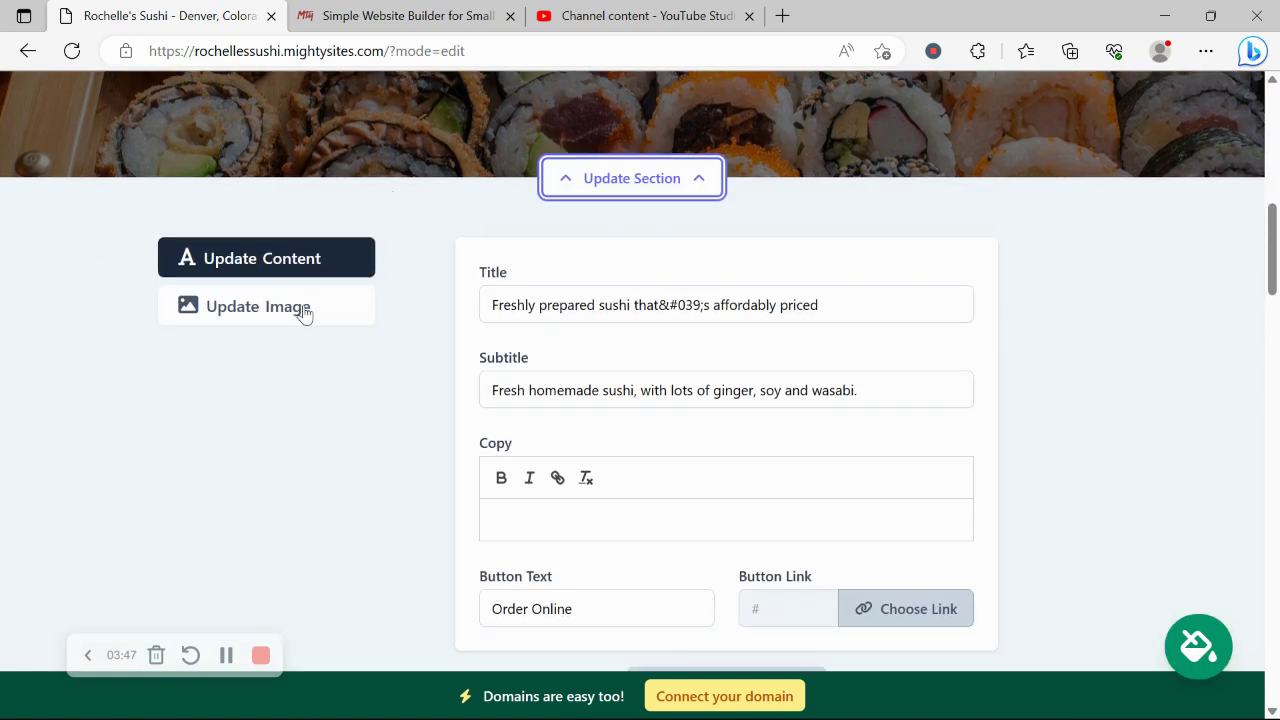
pyautogui.click(303, 310)
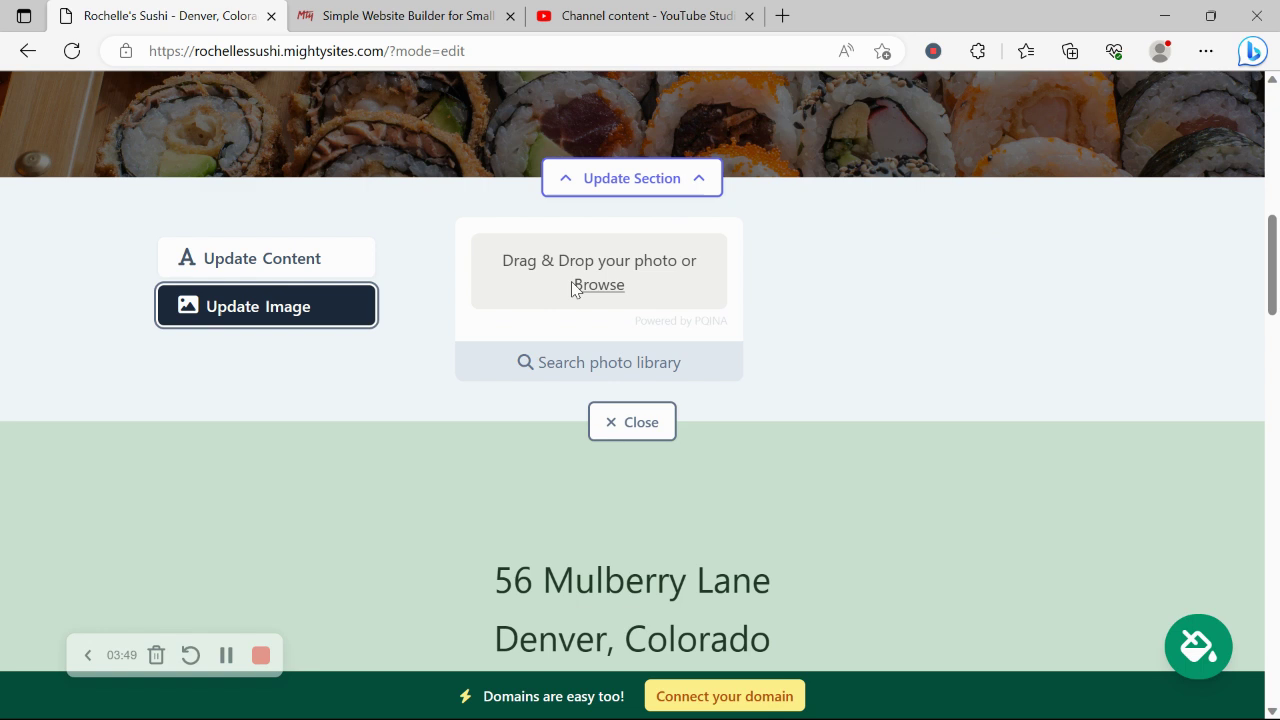
pyautogui.click(645, 366)
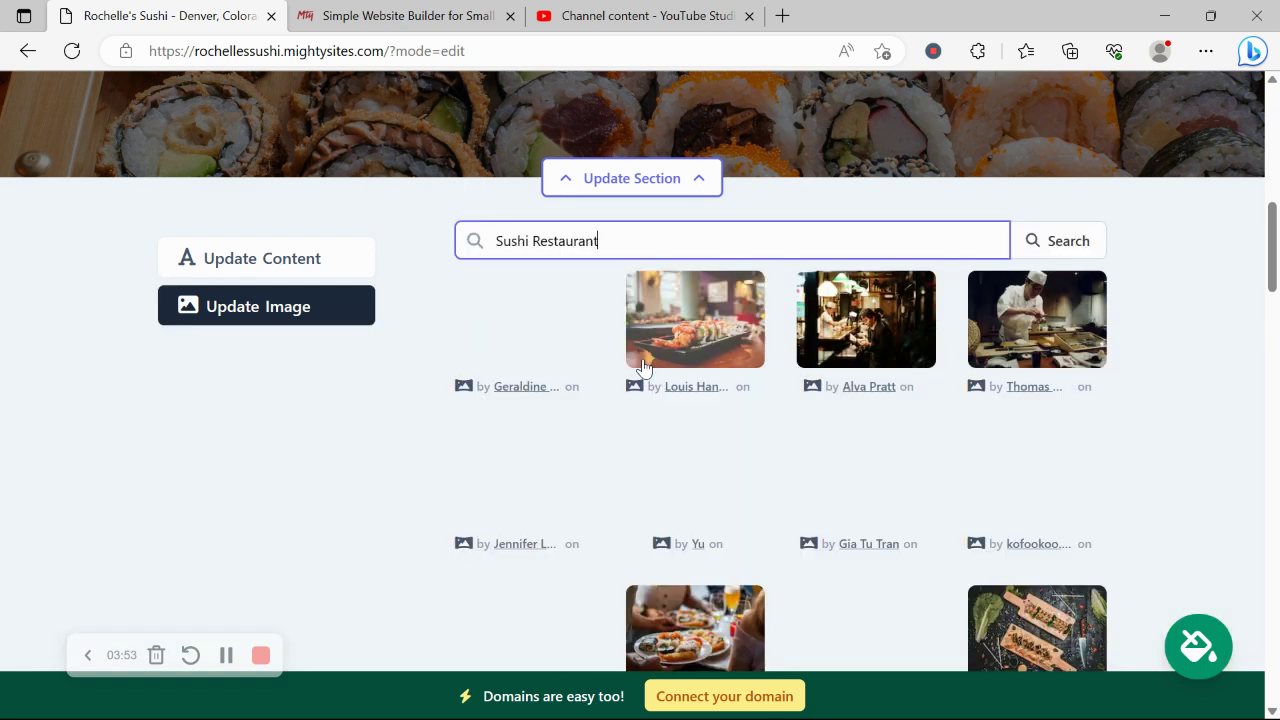
pyautogui.click(1183, 370)
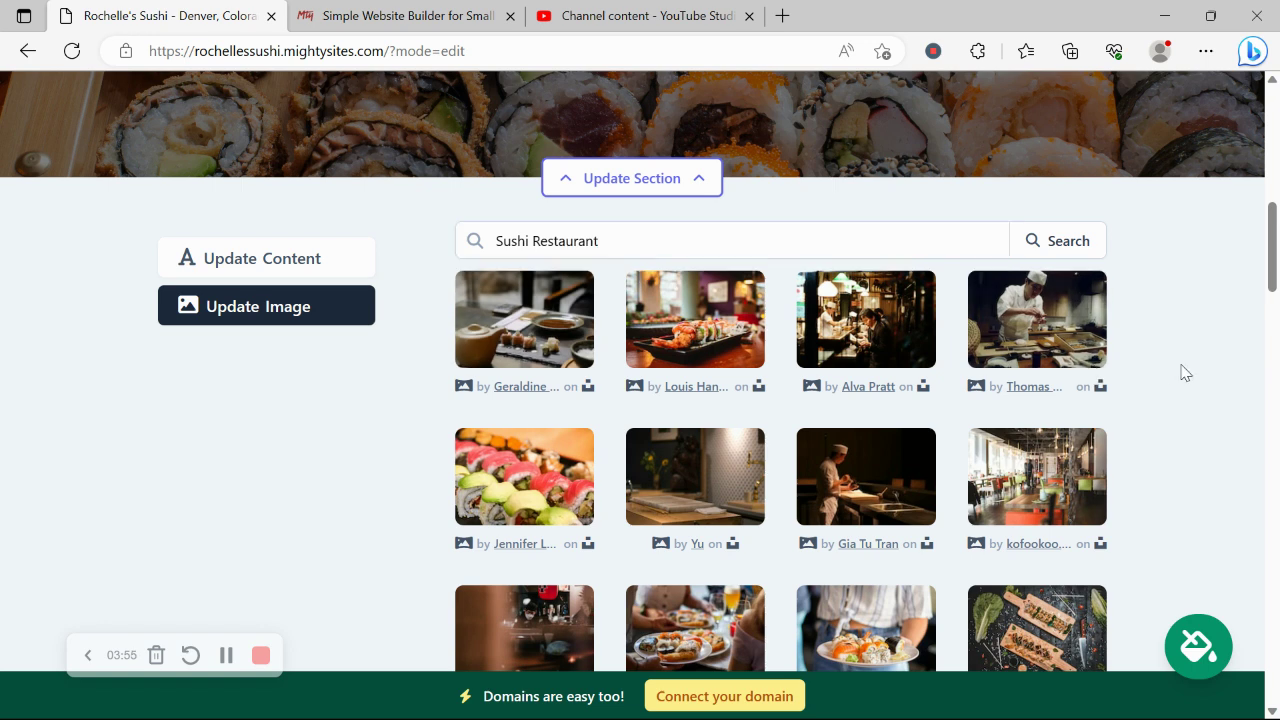
pyautogui.scroll(-1, 1183, 371)
pyautogui.scroll(1, 1183, 372)
pyautogui.scroll(-3, 912, 385)
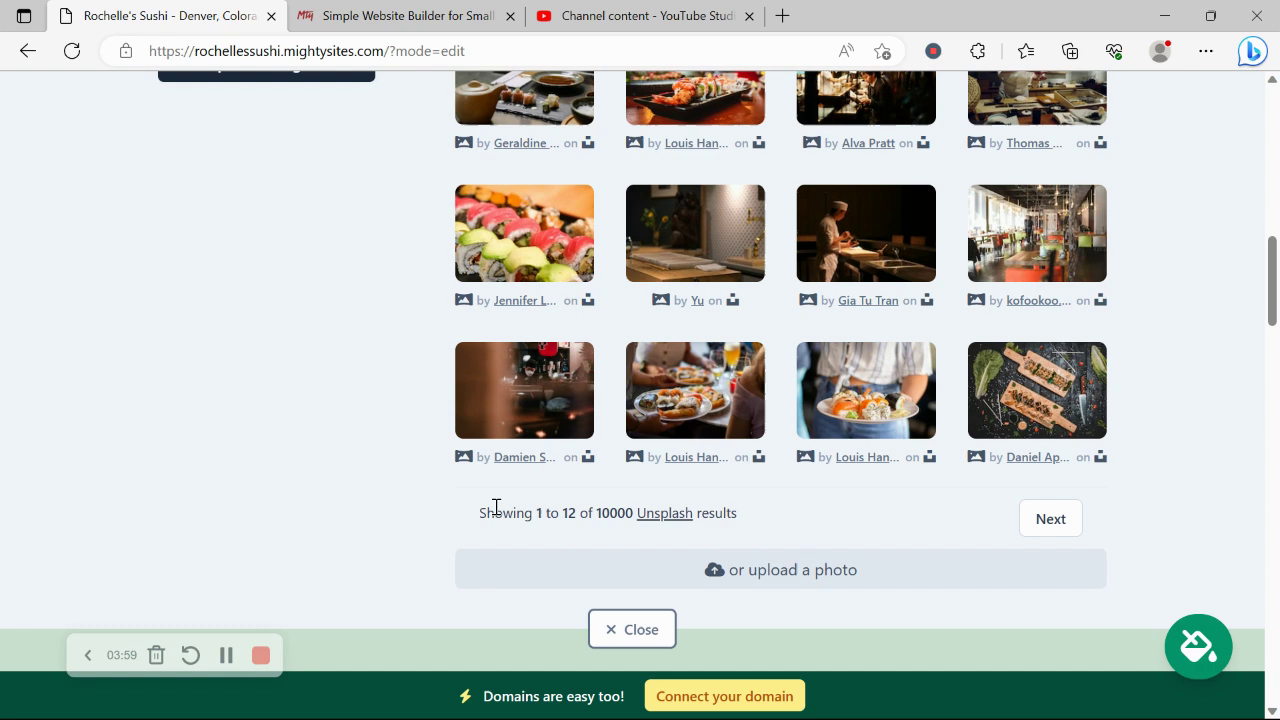
pyautogui.scroll(3, 496, 508)
pyautogui.click(306, 263)
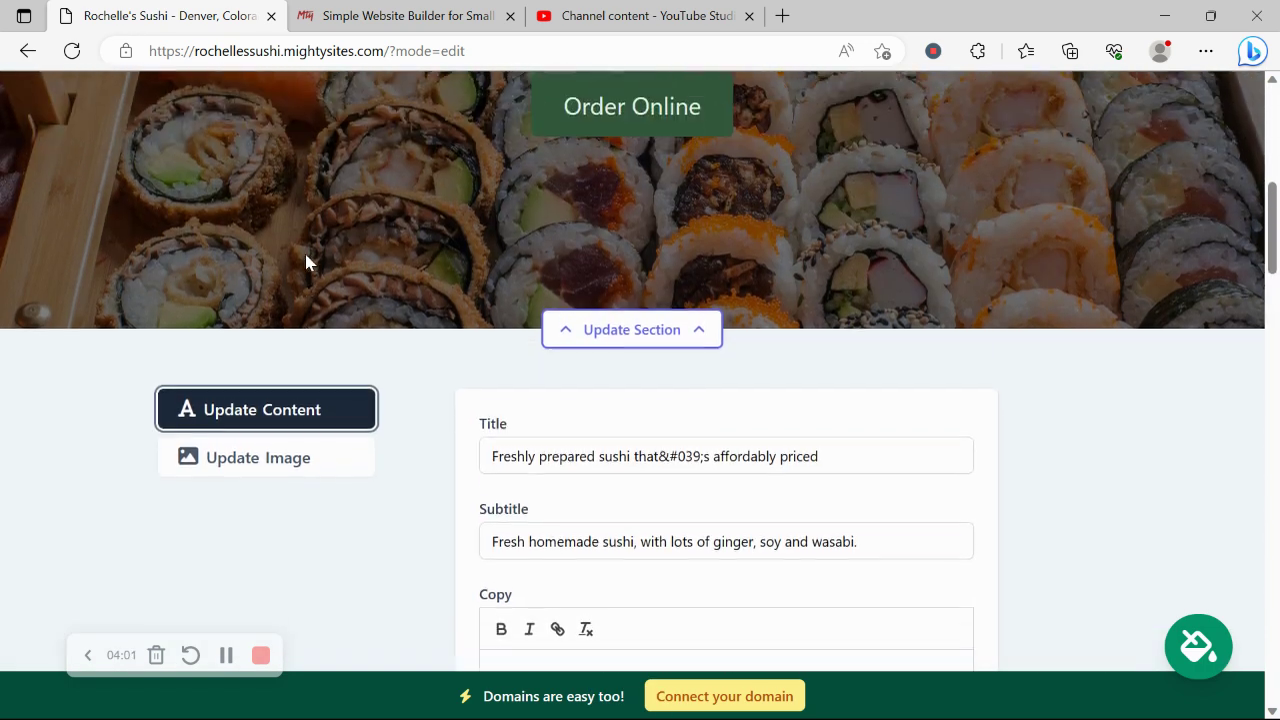
# - Replace the hero button text 'Order Online' with 'View our Menu'
pyautogui.scroll(3, 306, 263)
pyautogui.scroll(-5, 306, 260)
pyautogui.scroll(5, 306, 260)
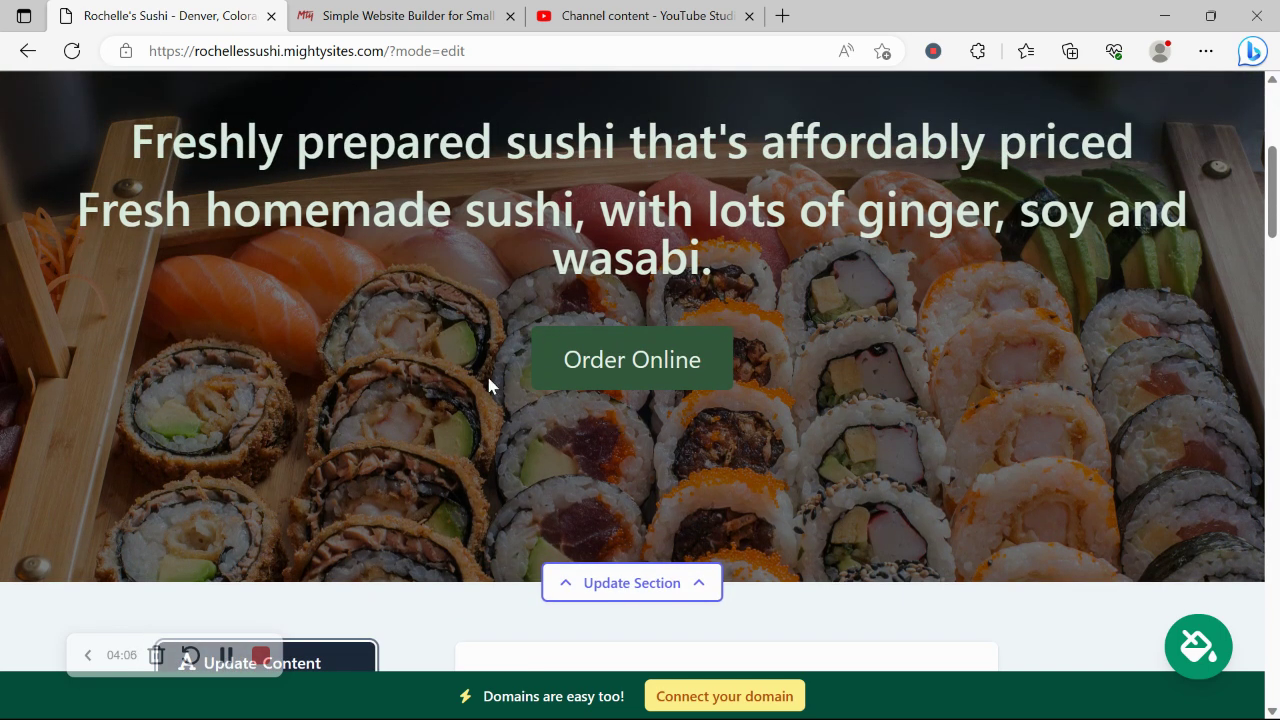
pyautogui.scroll(-8, 488, 383)
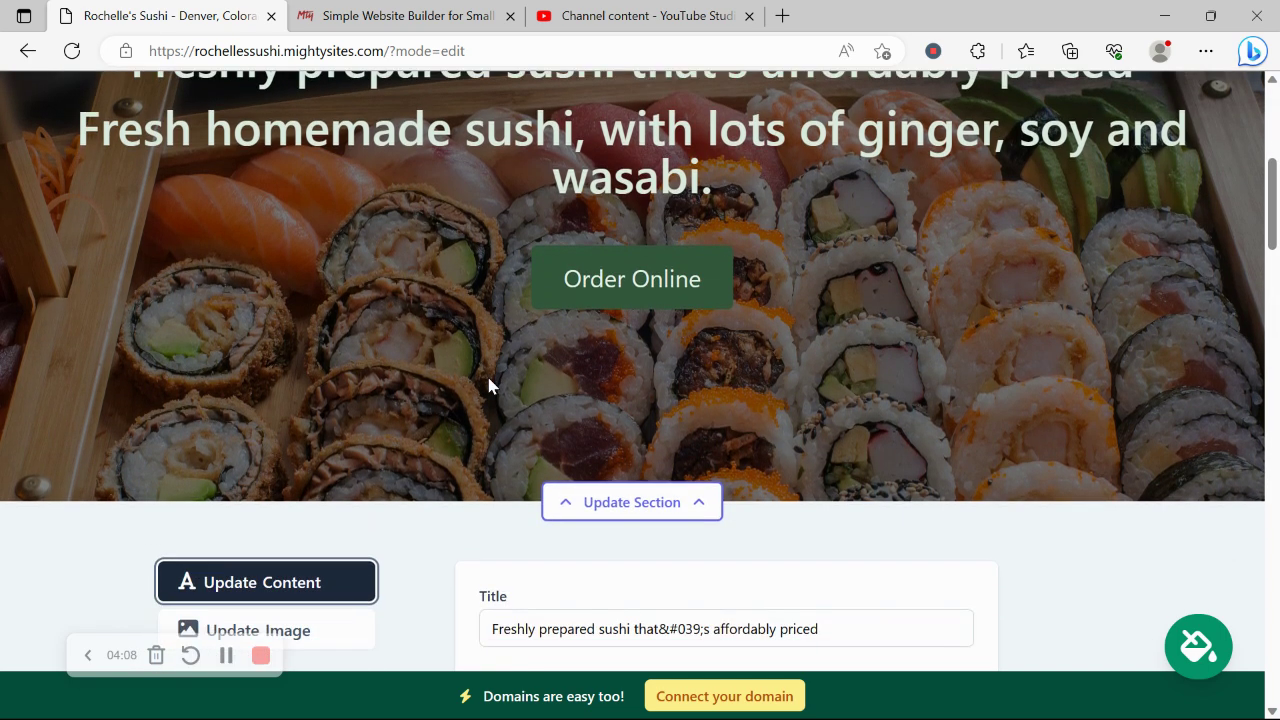
pyautogui.click(650, 298)
pyautogui.doubleClick(650, 298)
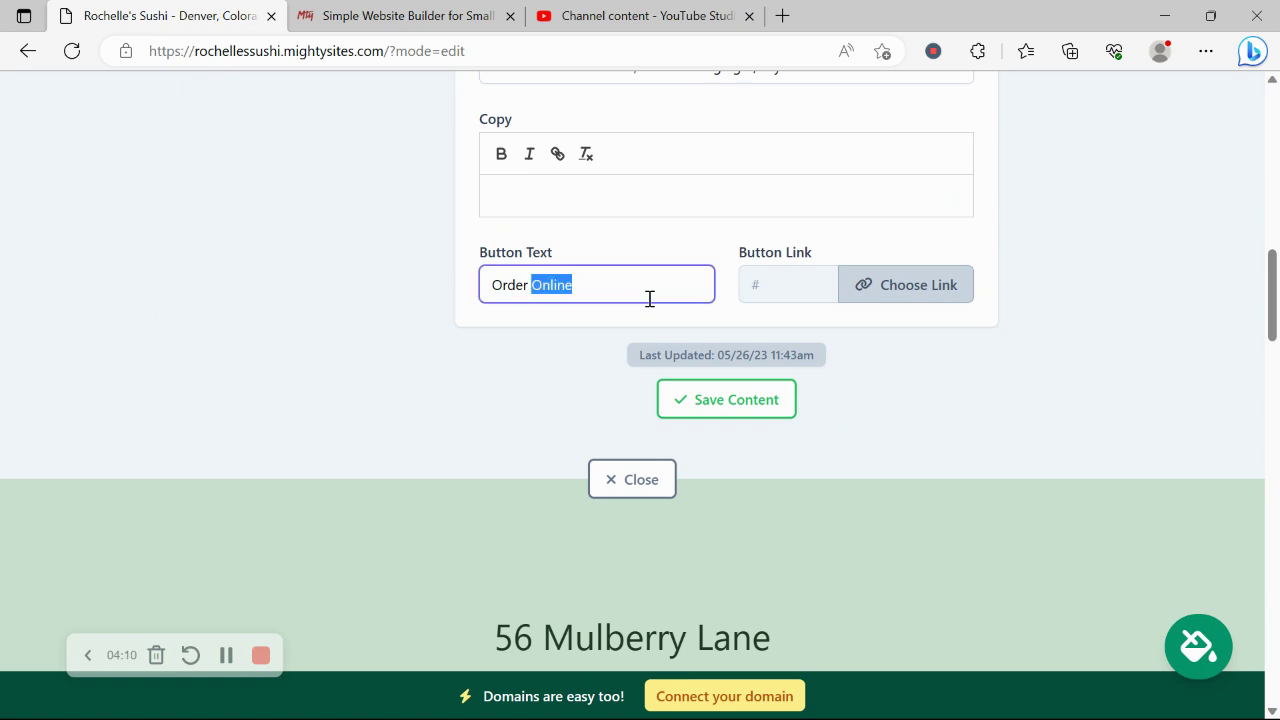
pyautogui.press('capslock')
pyautogui.write('V')
pyautogui.press('capslock')
pyautogui.write('iew')
pyautogui.press('BackSpace')
pyautogui.press('BackSpace')
pyautogui.press('BackSpace')
pyautogui.press('BackSpace')
pyautogui.press('capslock')
pyautogui.write('V')
pyautogui.press('capslock')
pyautogui.write('iew our Menu')
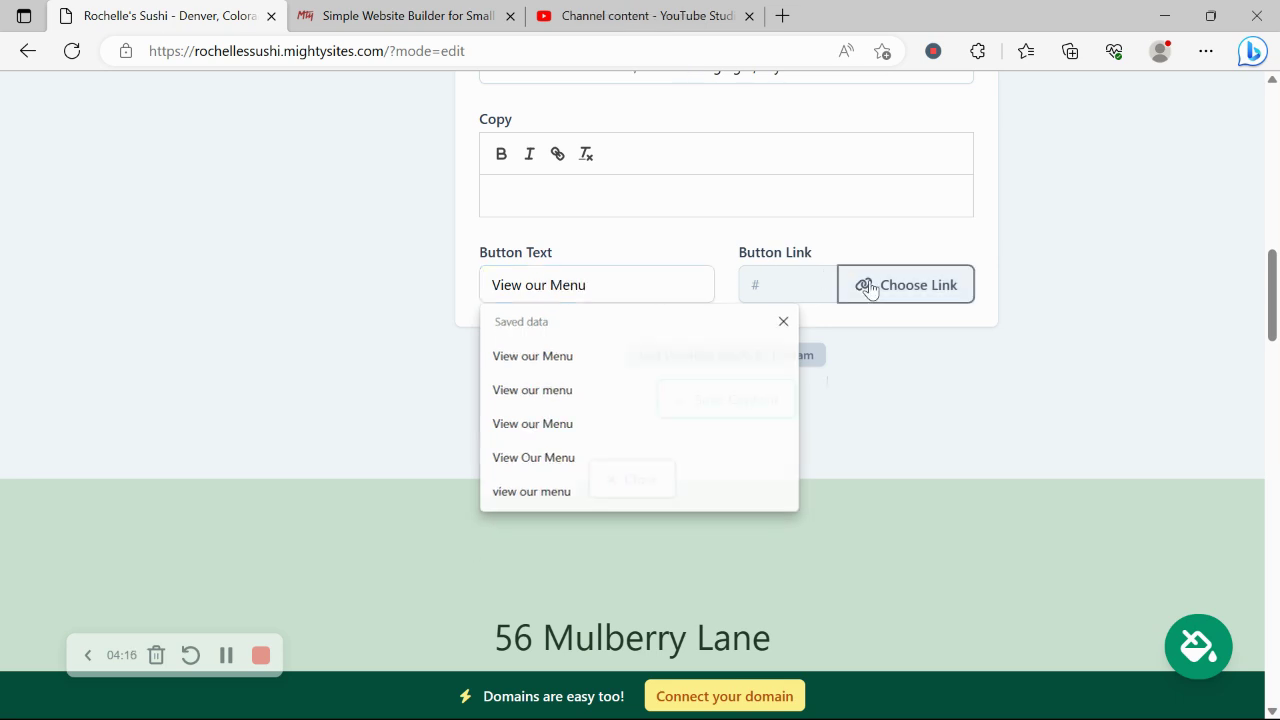
# - Browse the button's link destinations, checking the Actions list and the PDF File upload option
pyautogui.click(865, 285)
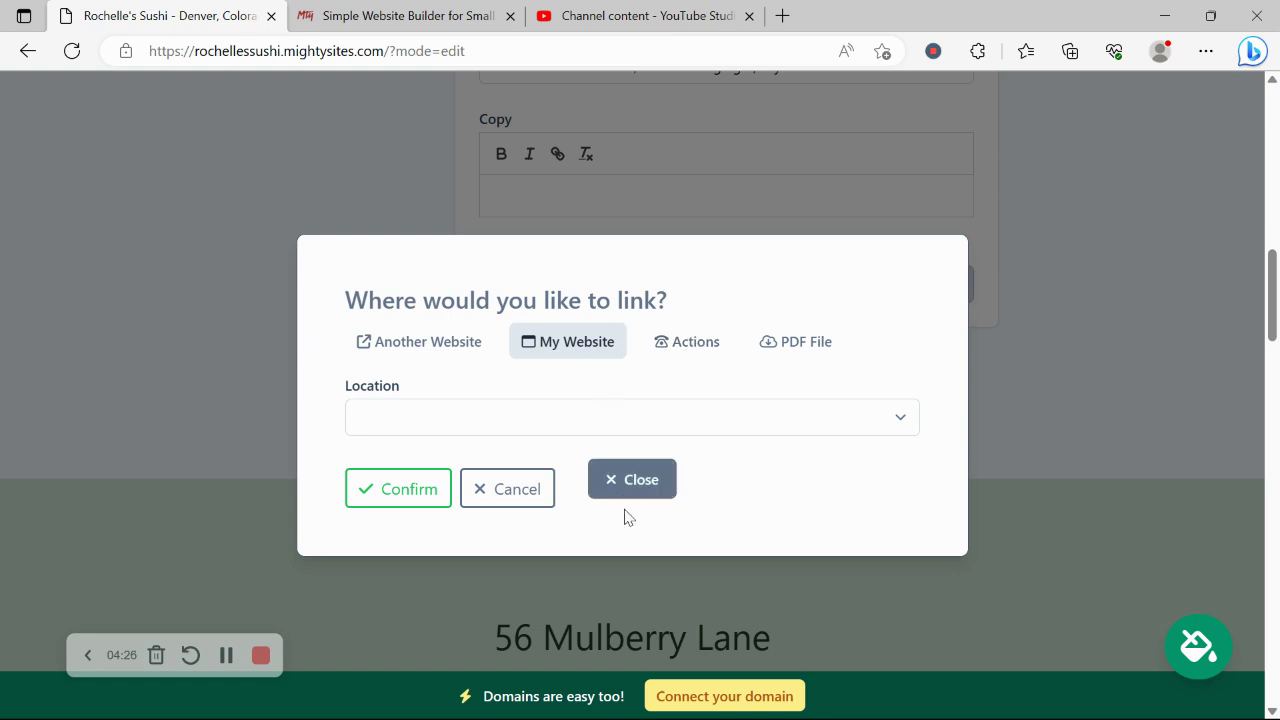
pyautogui.click(690, 341)
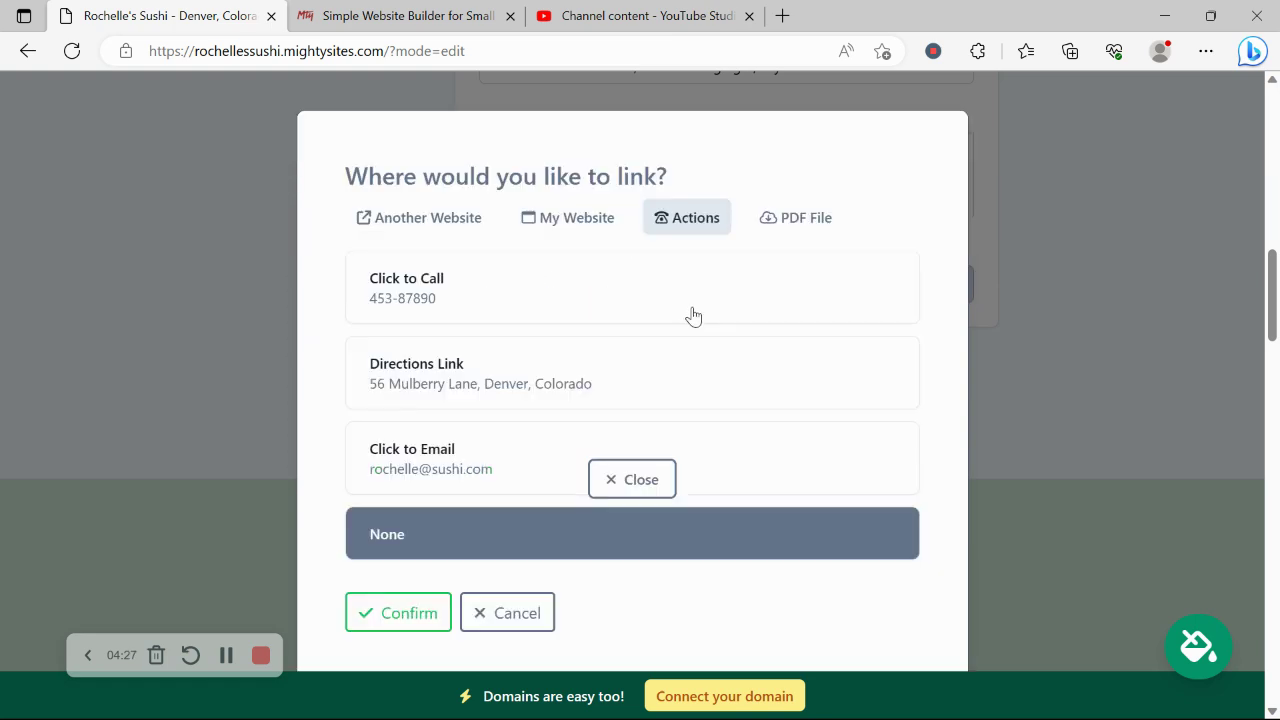
pyautogui.click(810, 222)
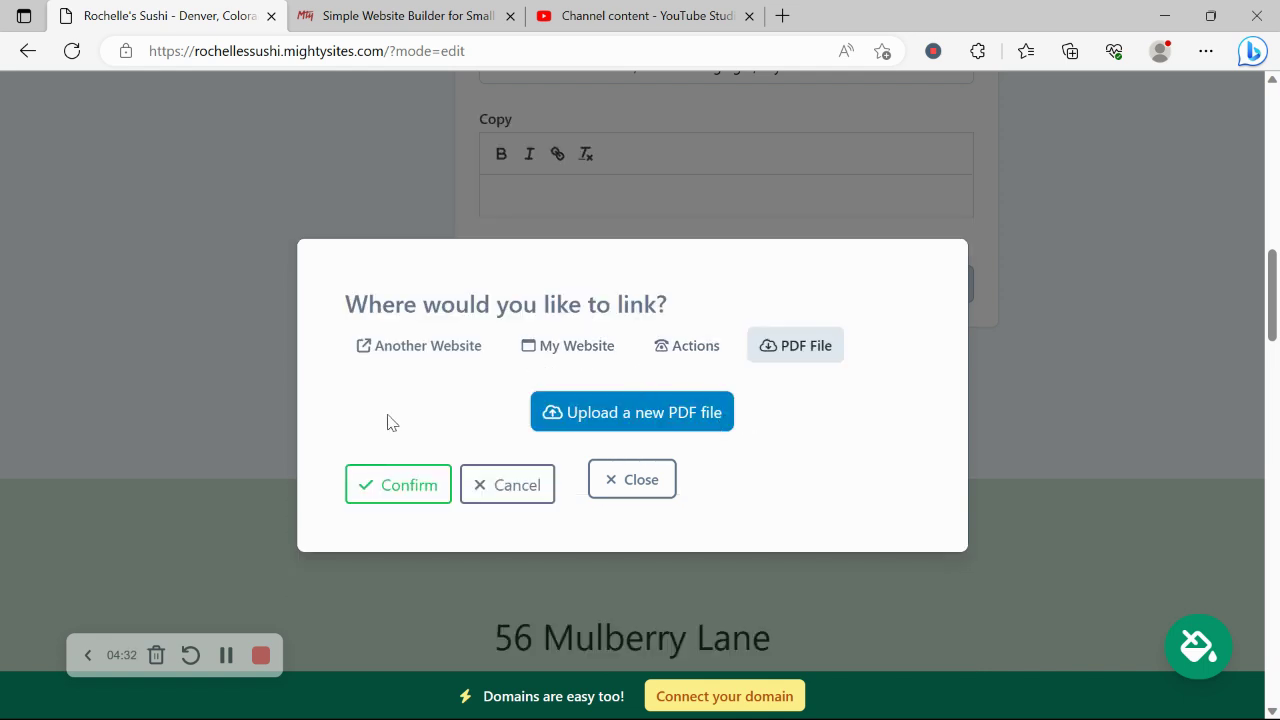
# - Close the link dialog without choosing a link and scroll to the Mulberry Lane location section
pyautogui.click(632, 480)
pyautogui.scroll(4, 626, 473)
pyautogui.scroll(8, 628, 486)
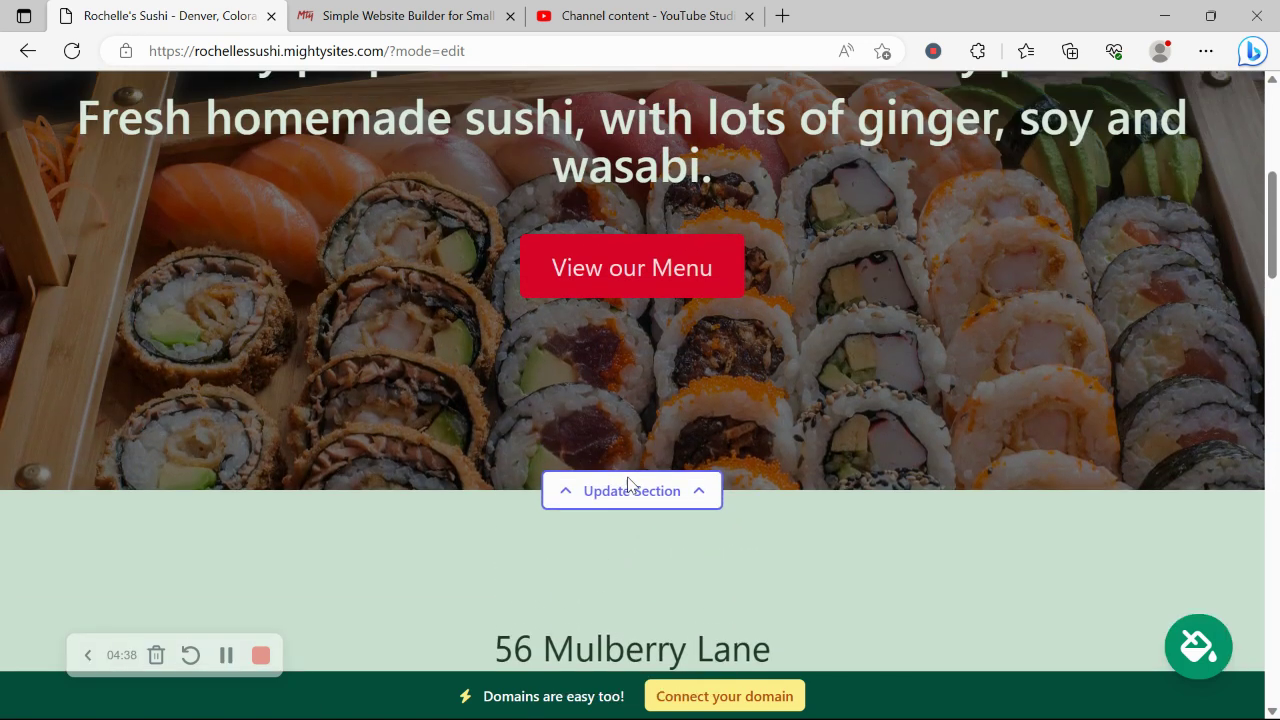
pyautogui.scroll(-10, 630, 484)
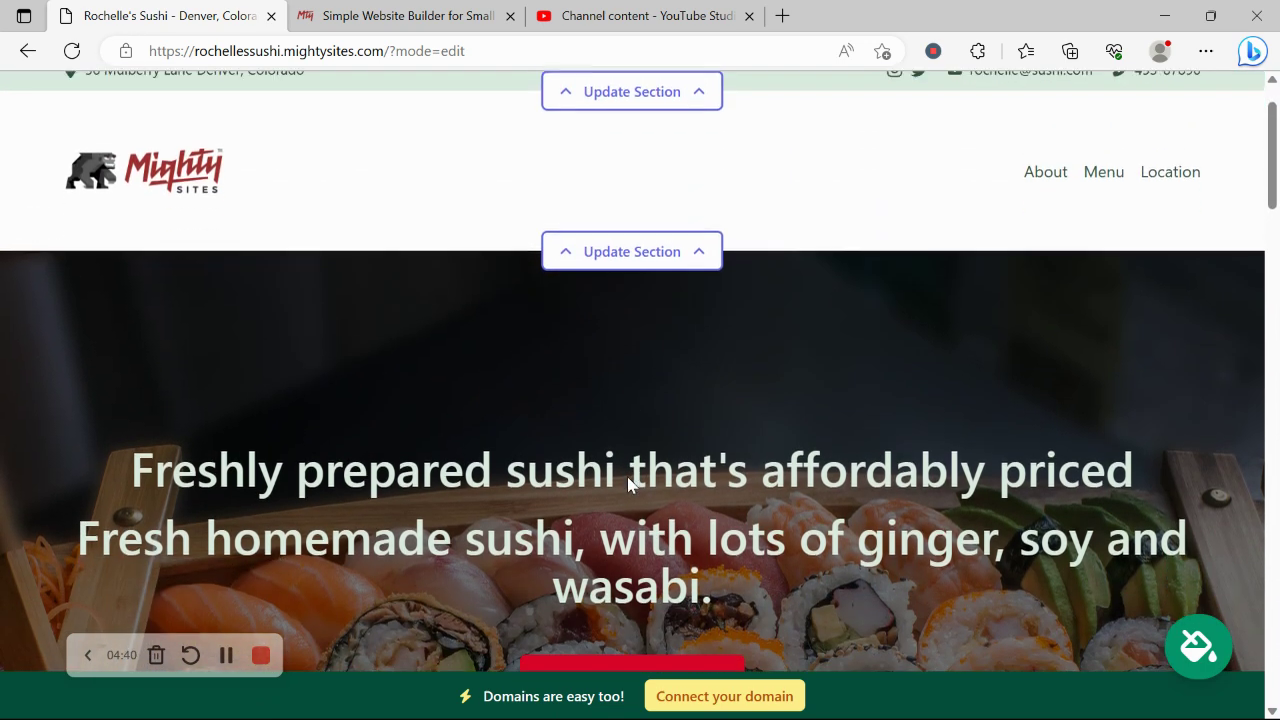
pyautogui.scroll(-1, 628, 486)
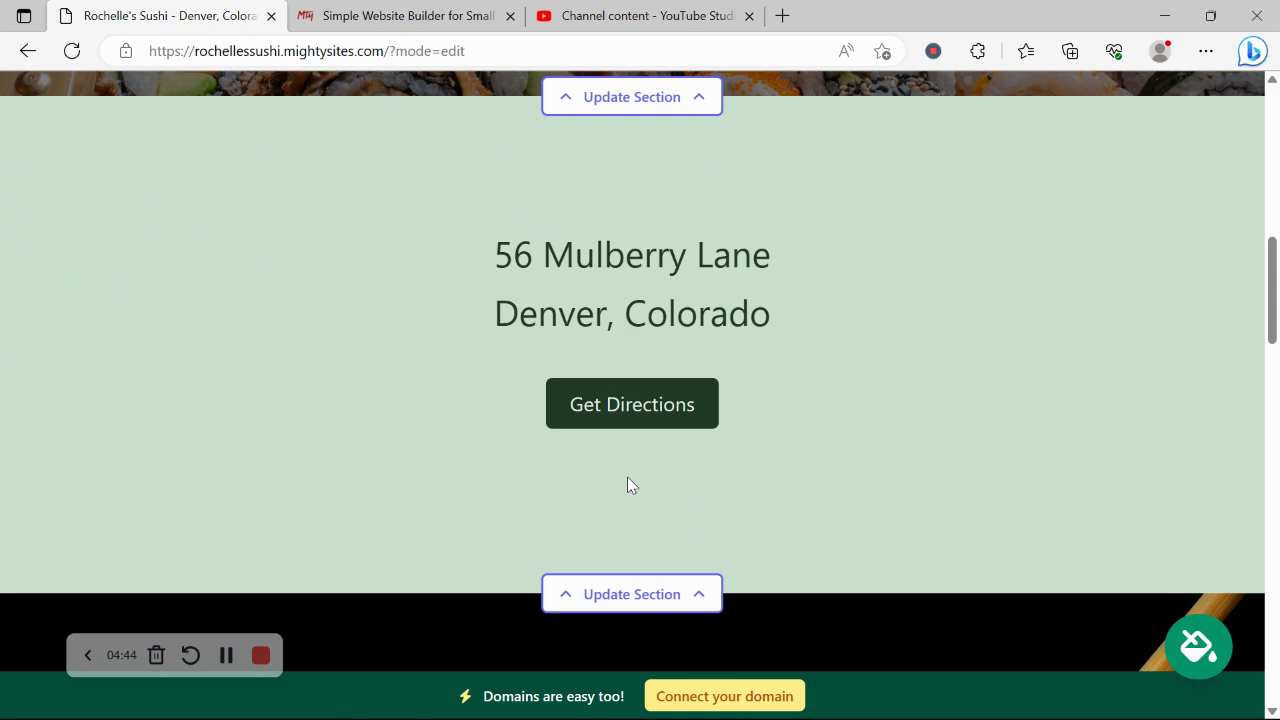
pyautogui.scroll(-2, 628, 484)
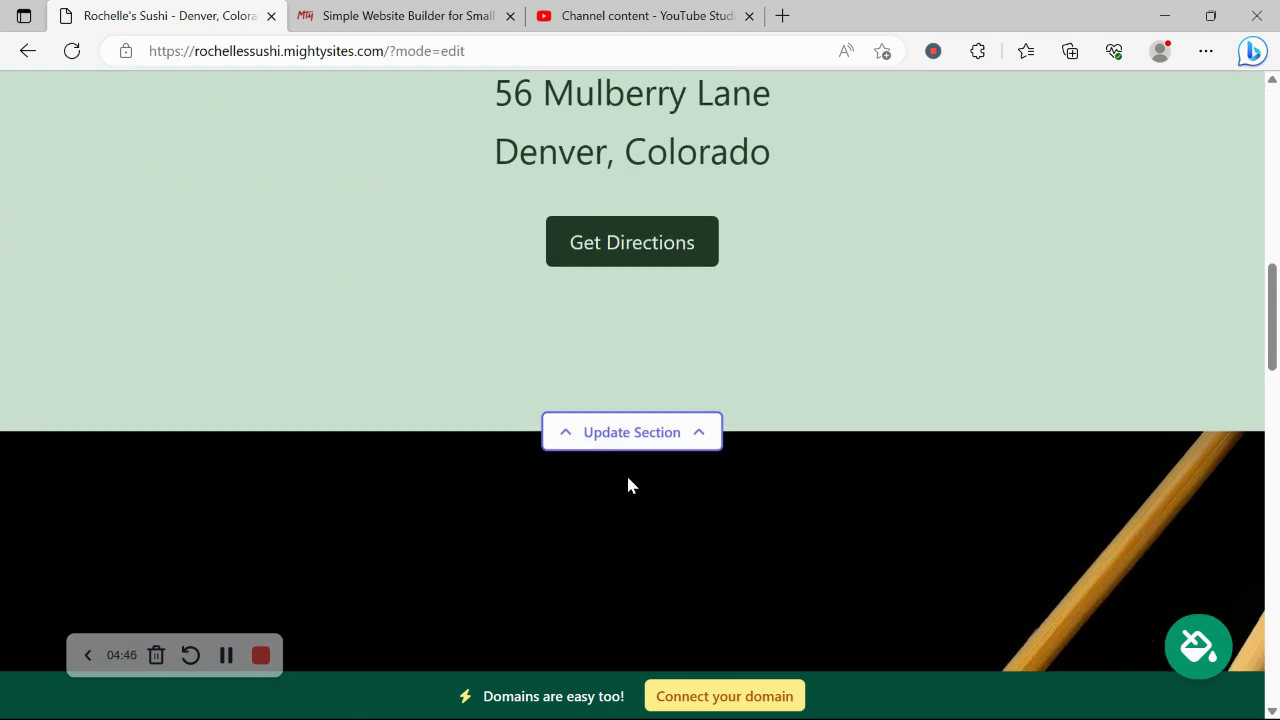
pyautogui.scroll(1, 628, 484)
pyautogui.scroll(2, 628, 484)
pyautogui.scroll(-3, 628, 486)
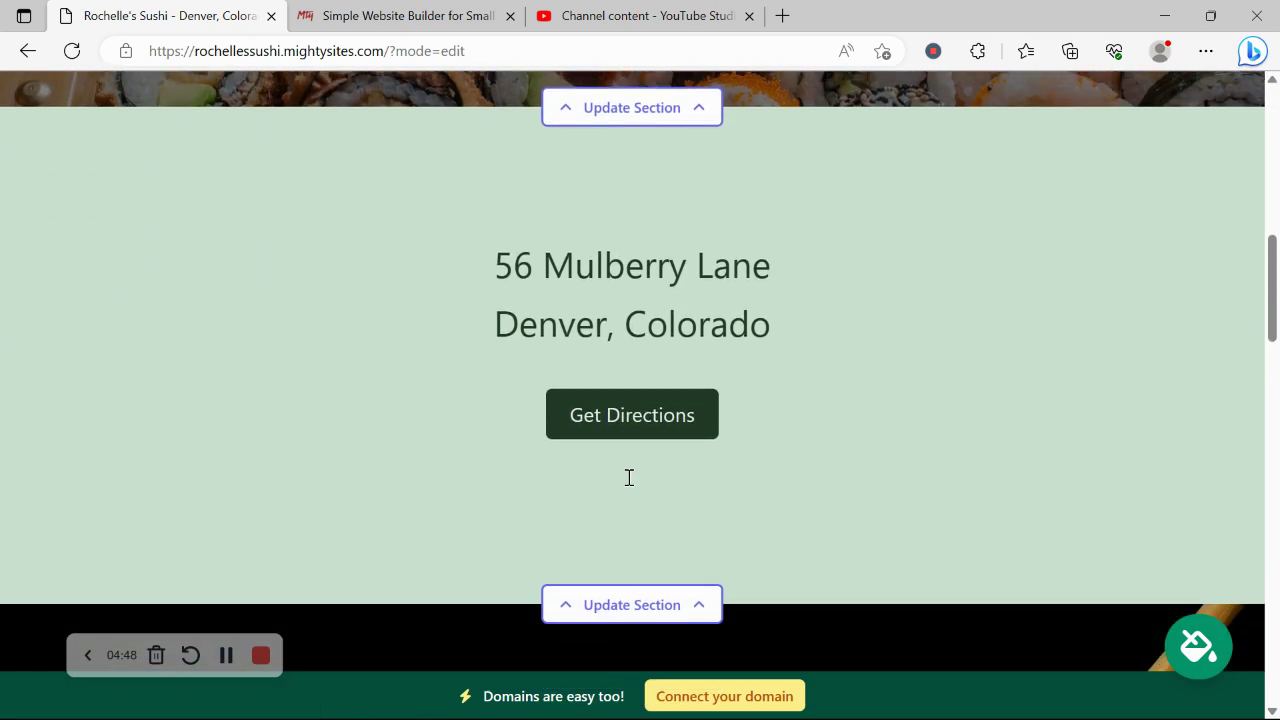
# - Review the location section's weekly opening hours, all marked Closed, then close the editor
pyautogui.click(690, 438)
pyautogui.scroll(-2, 166, 277)
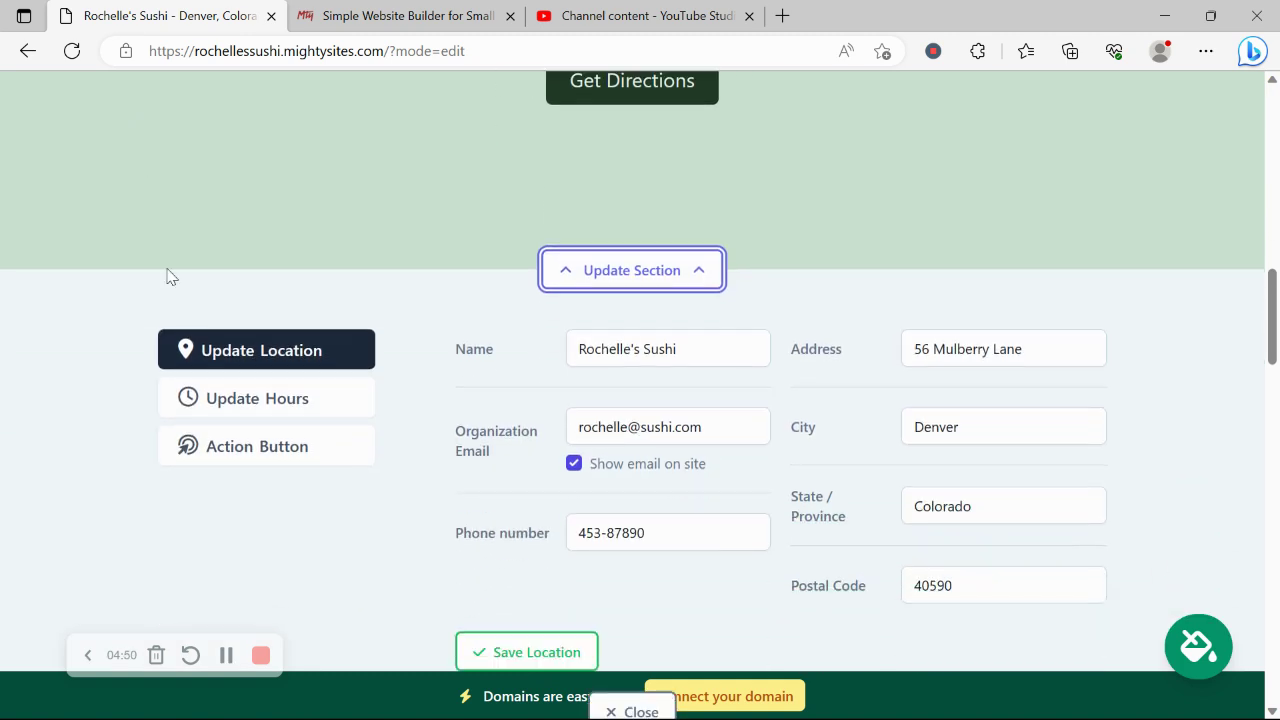
pyautogui.click(289, 411)
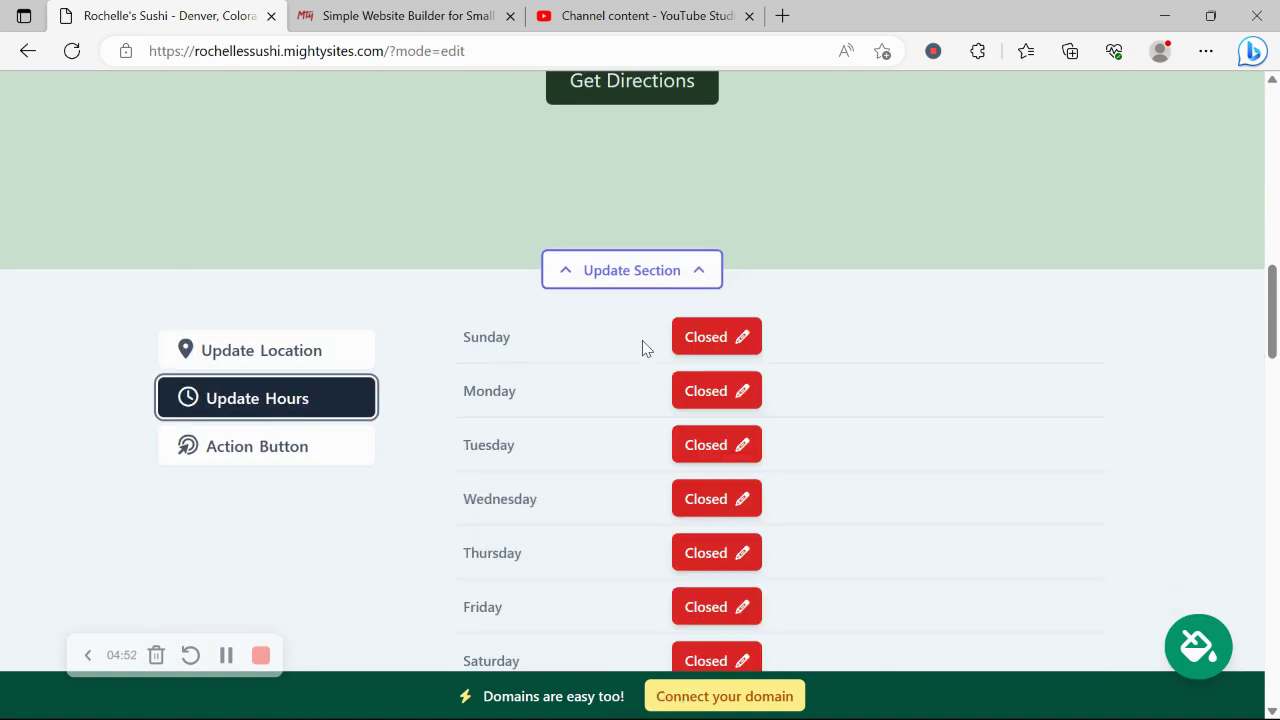
pyautogui.scroll(3, 645, 347)
pyautogui.scroll(-6, 603, 111)
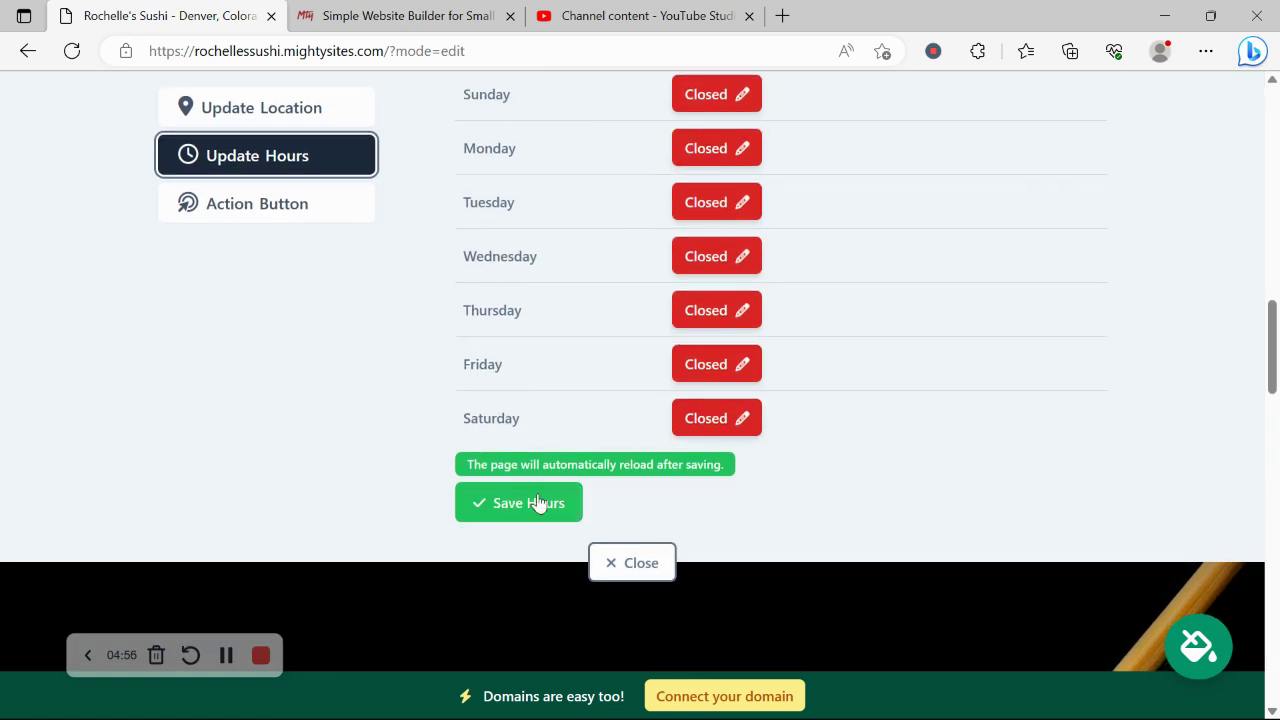
pyautogui.click(633, 562)
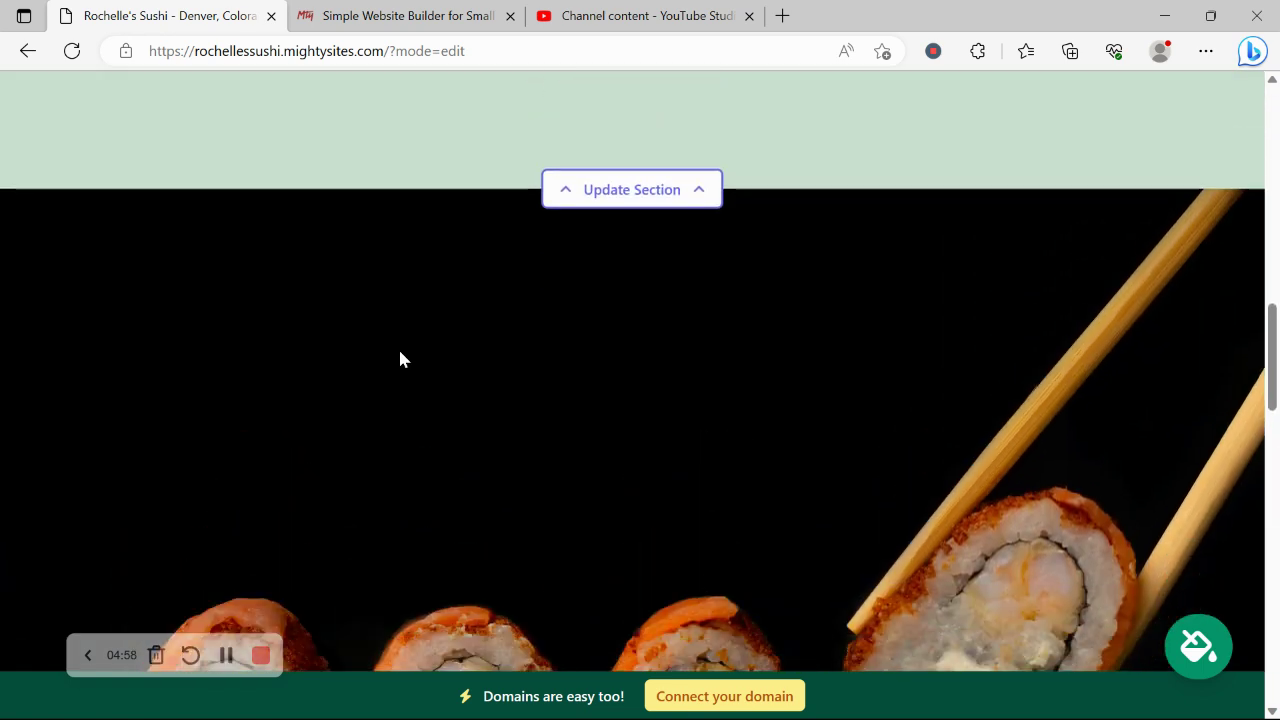
# - Scroll through the draft page sections back up to the sushi photo and quality statement
pyautogui.scroll(-12, 400, 358)
pyautogui.scroll(-4, 400, 355)
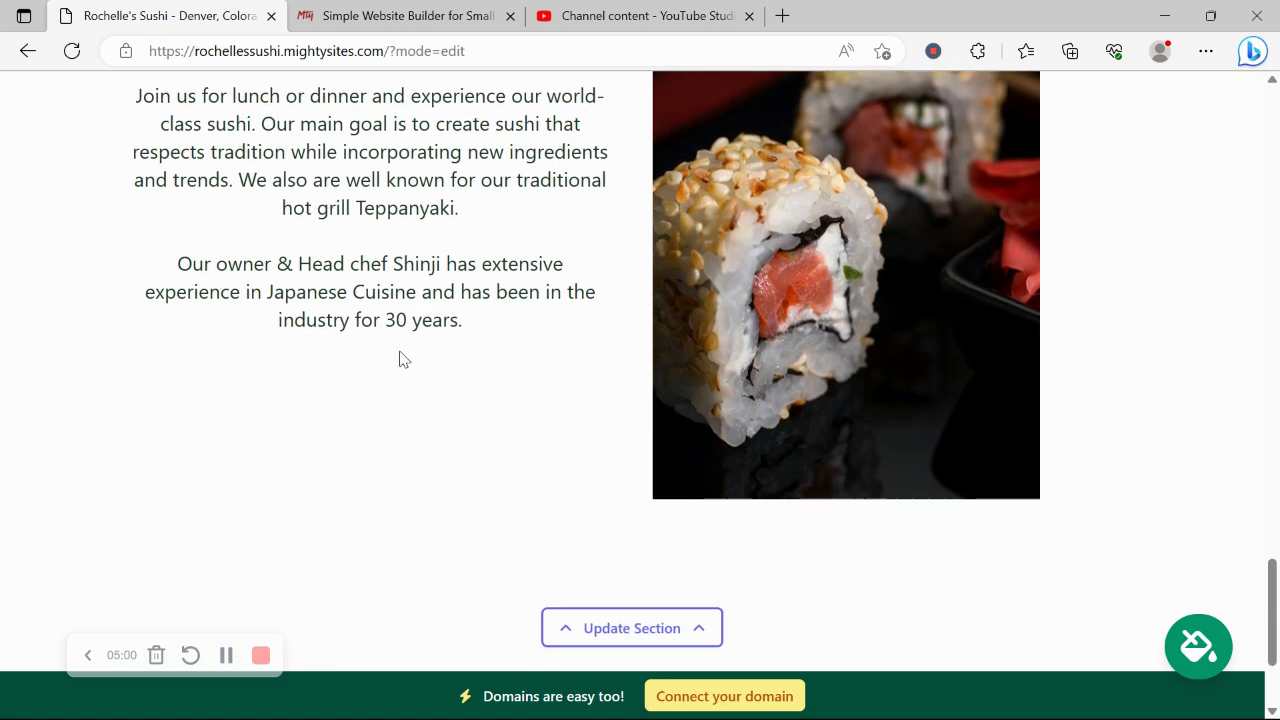
pyautogui.scroll(2, 402, 358)
pyautogui.scroll(8, 400, 358)
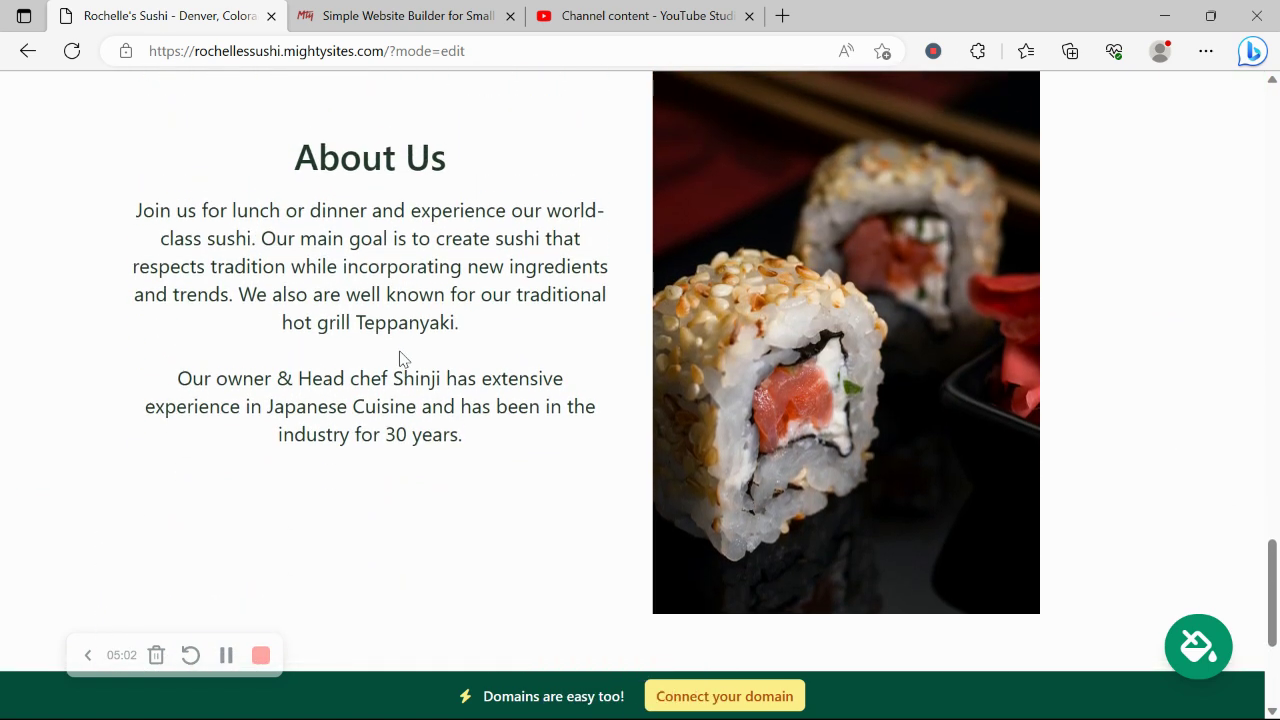
pyautogui.scroll(1, 400, 355)
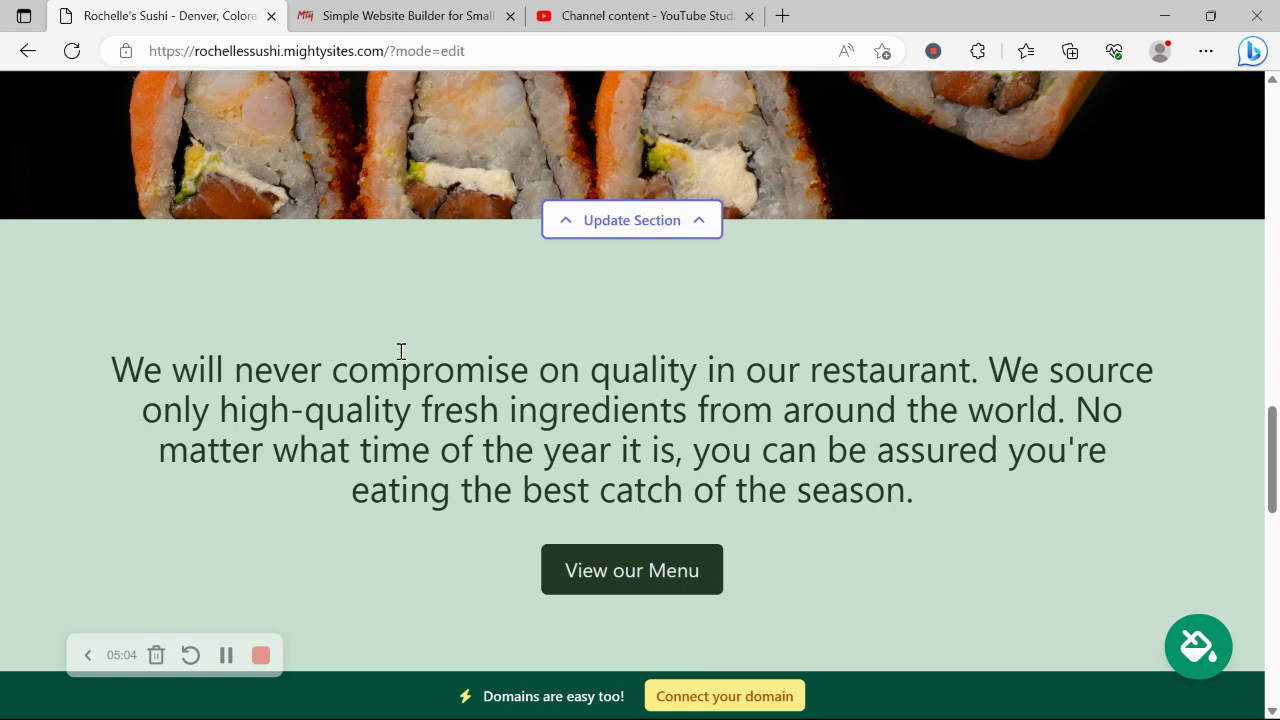
pyautogui.scroll(5, 400, 352)
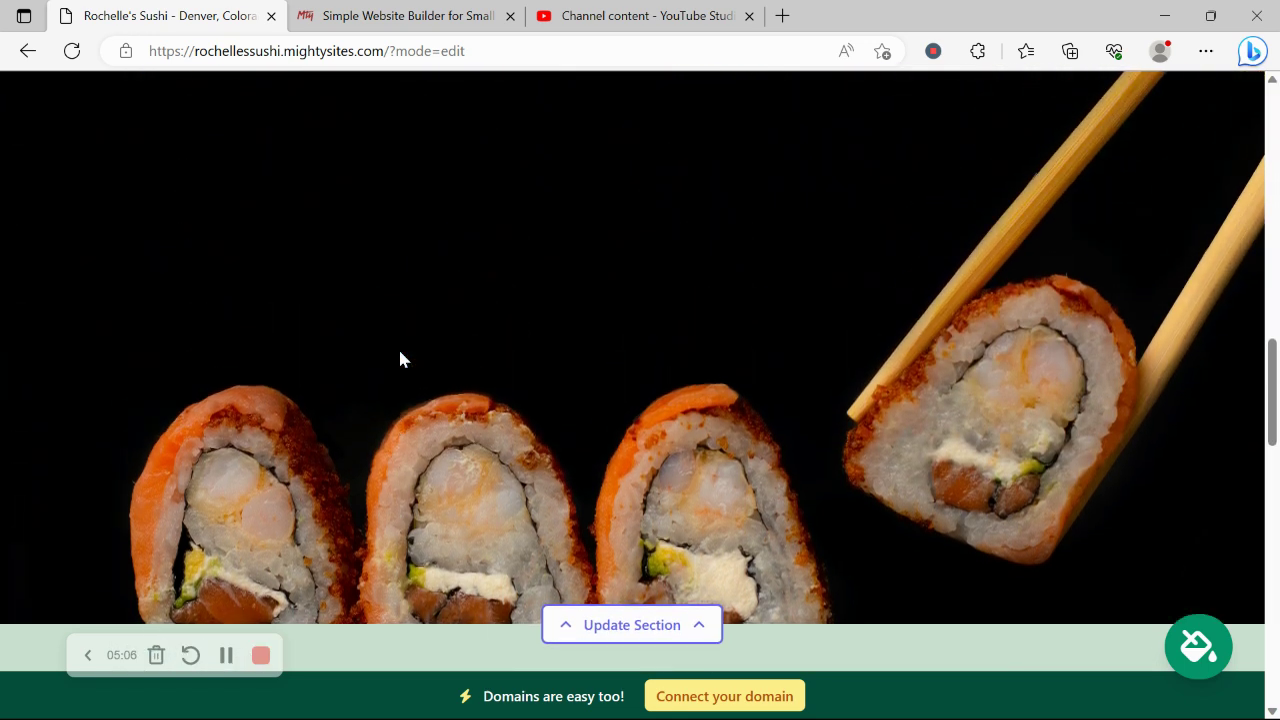
# - Look at the Connect a Domain page, then return to the Rochelle's Sushi dashboard
pyautogui.click(763, 697)
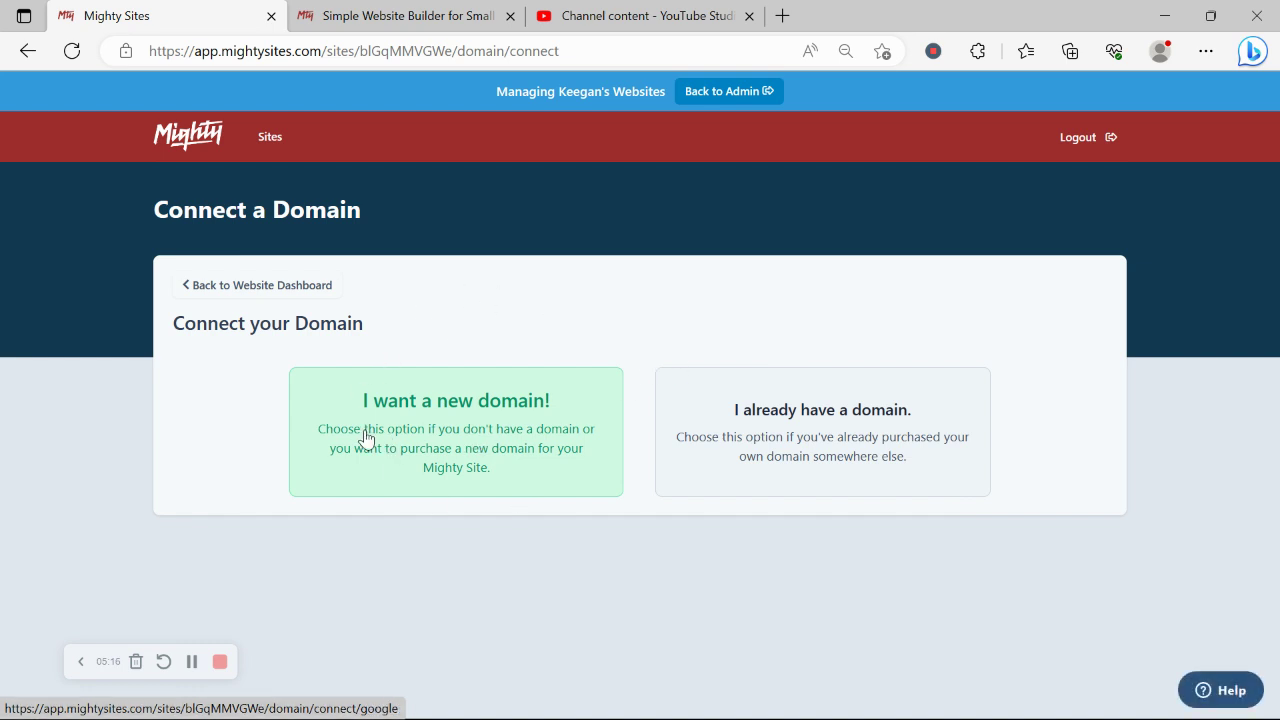
pyautogui.click(235, 287)
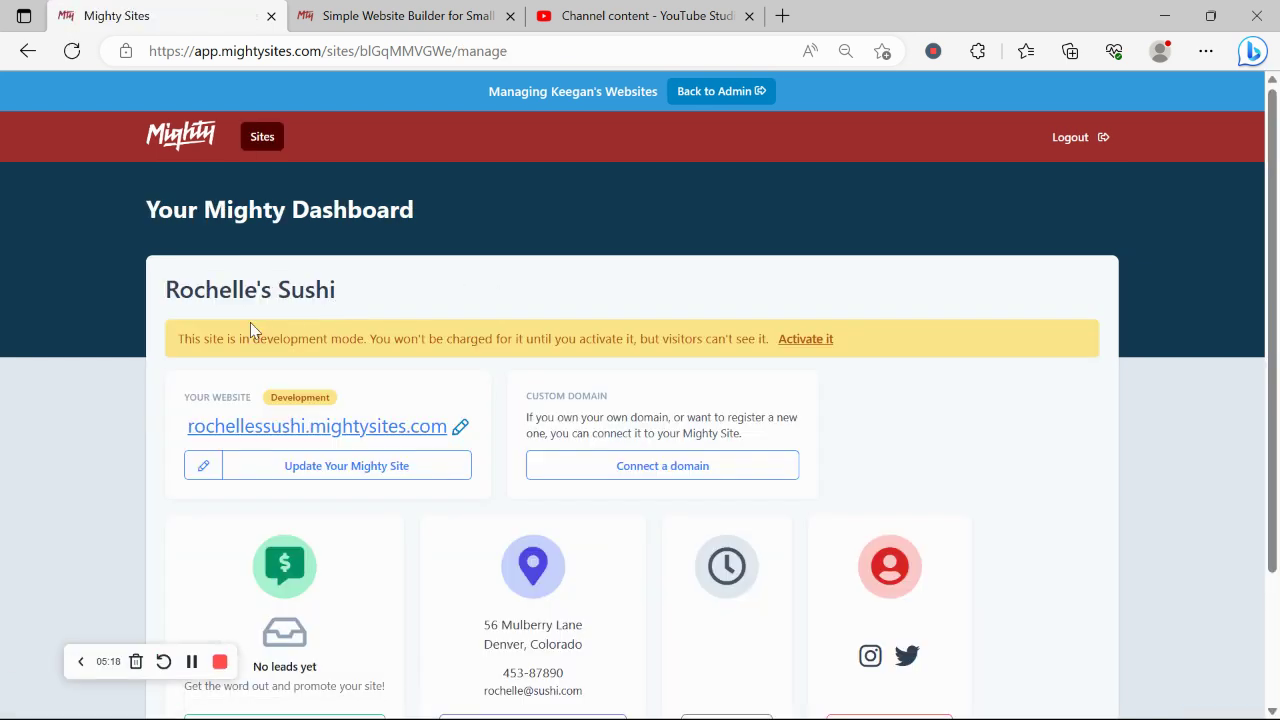
# - Open rochellessushi.mightysites.com in a new tab and scroll past its hero, Denver address and sushi photo
pyautogui.click(305, 424)
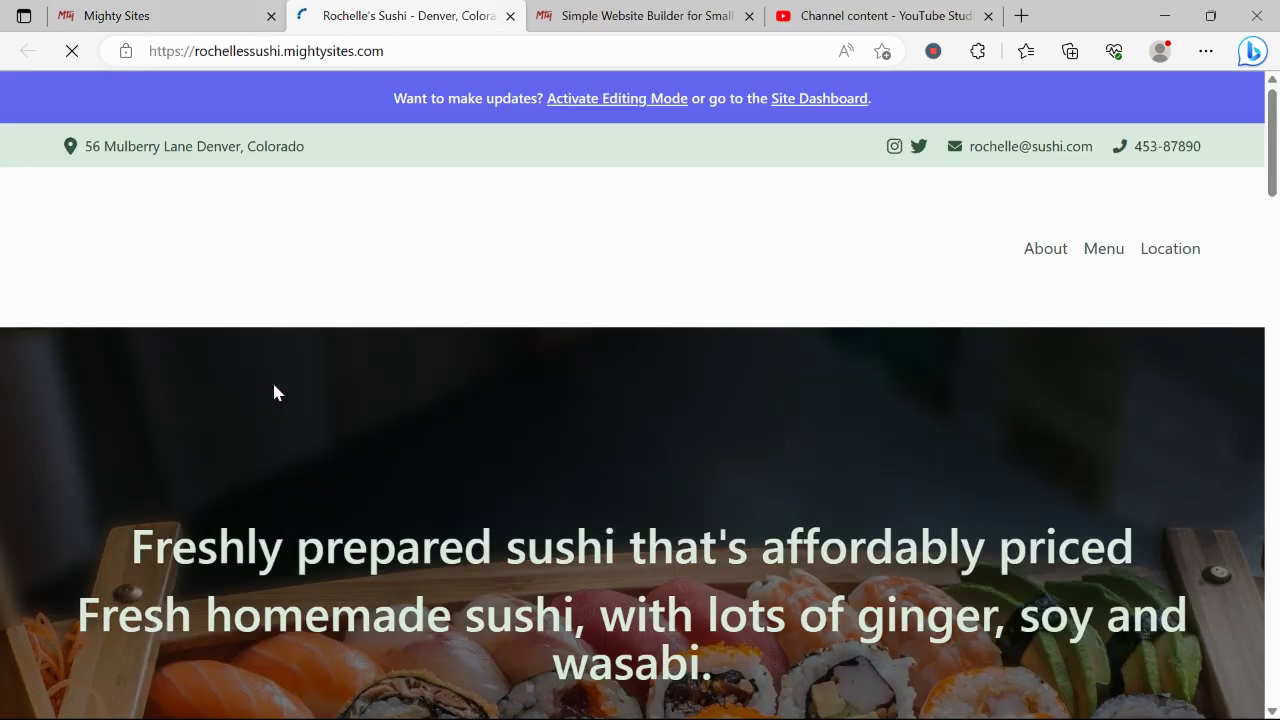
pyautogui.scroll(-2, 274, 392)
pyautogui.scroll(-2, 274, 392)
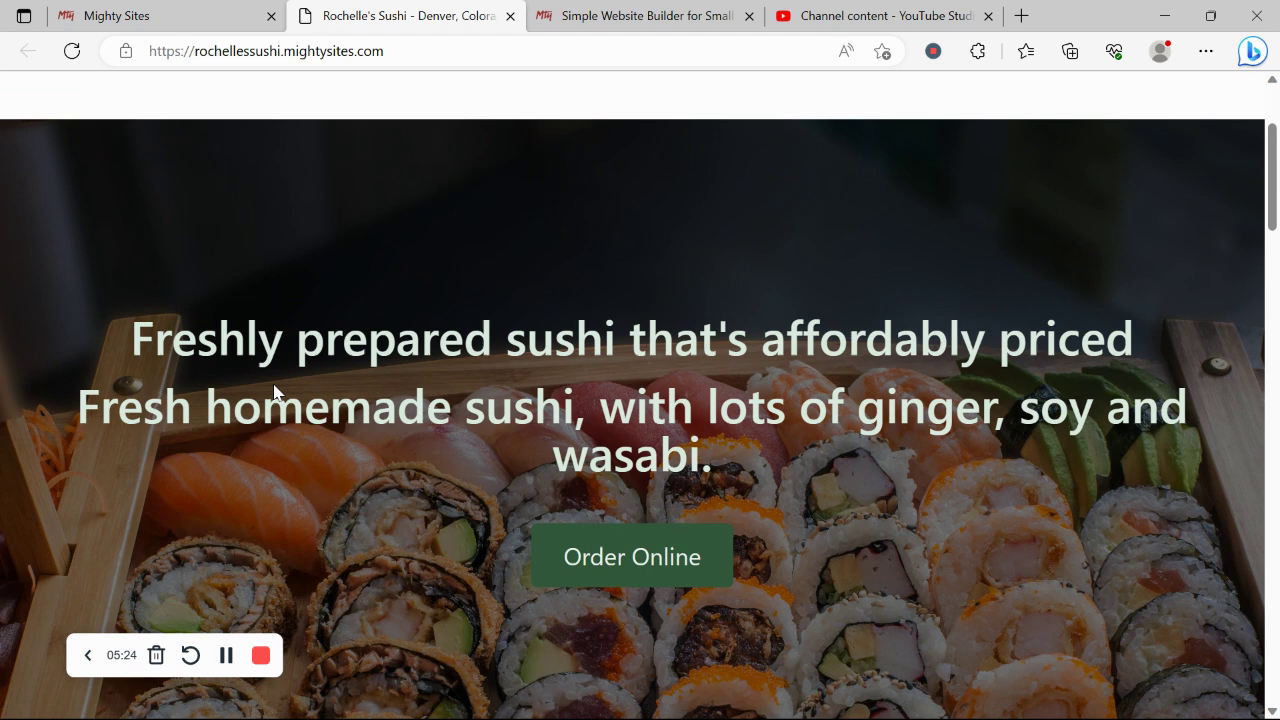
pyautogui.scroll(-6, 274, 392)
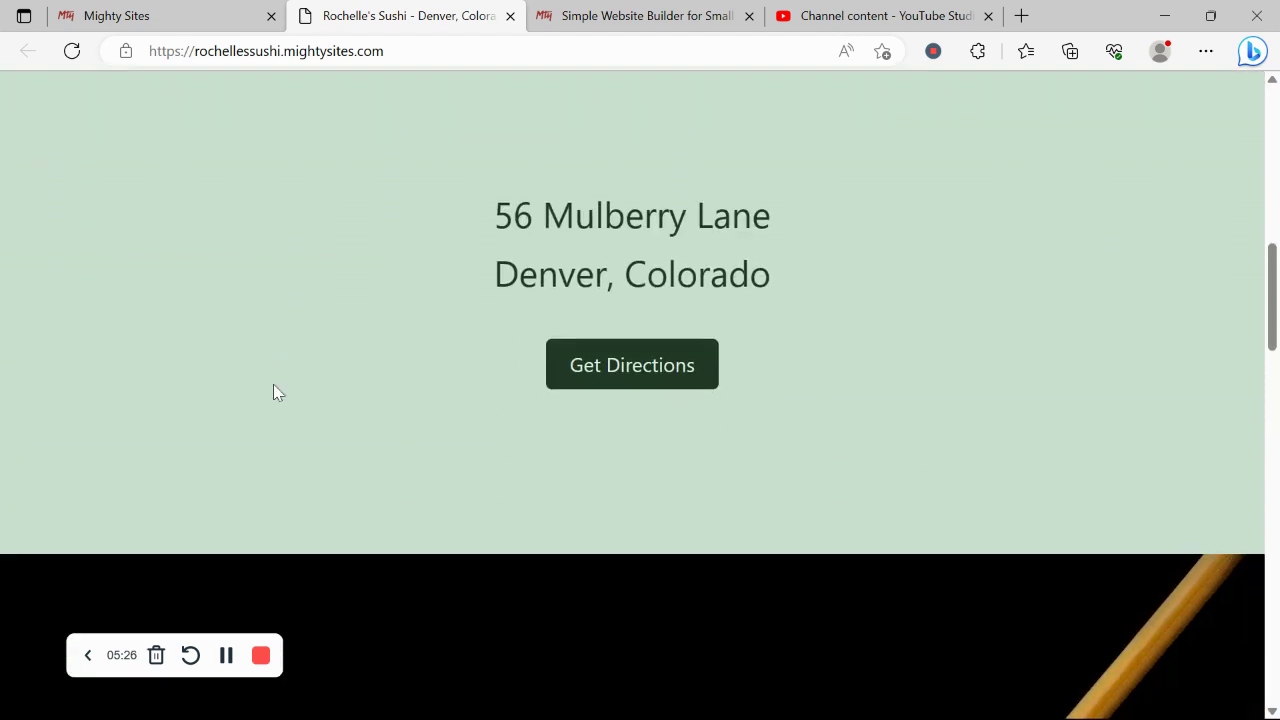
pyautogui.scroll(-6, 276, 392)
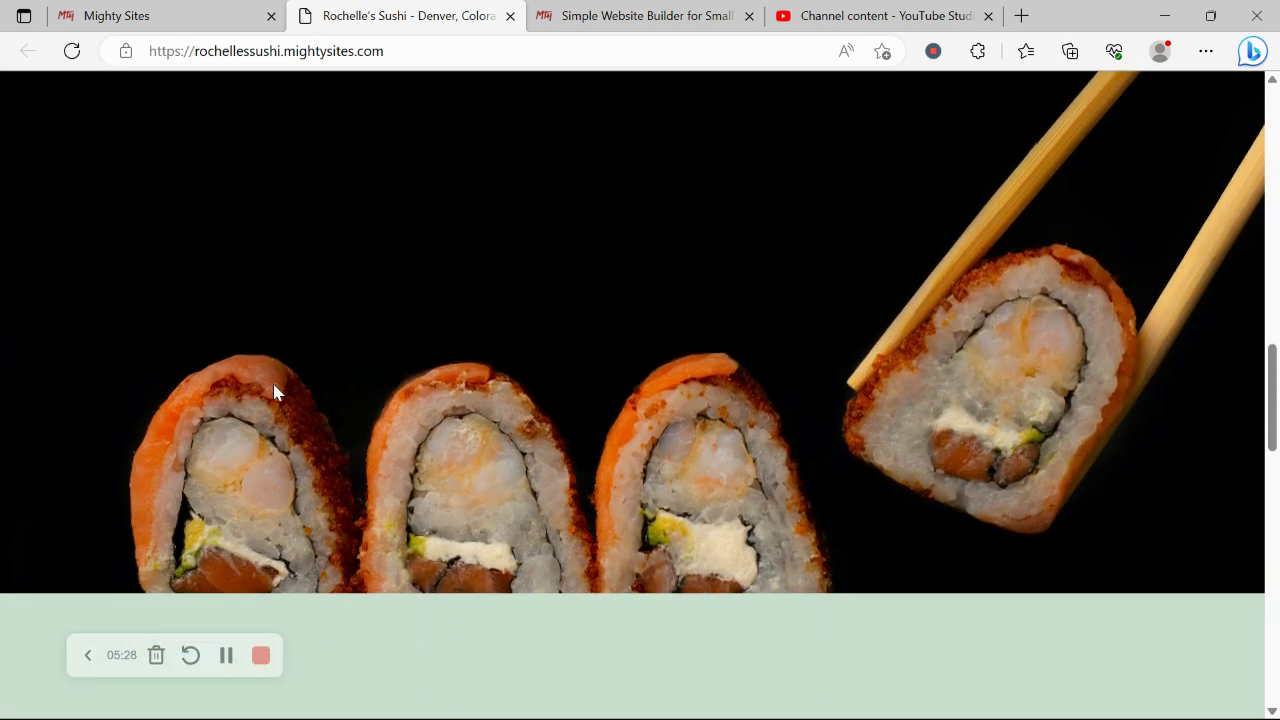